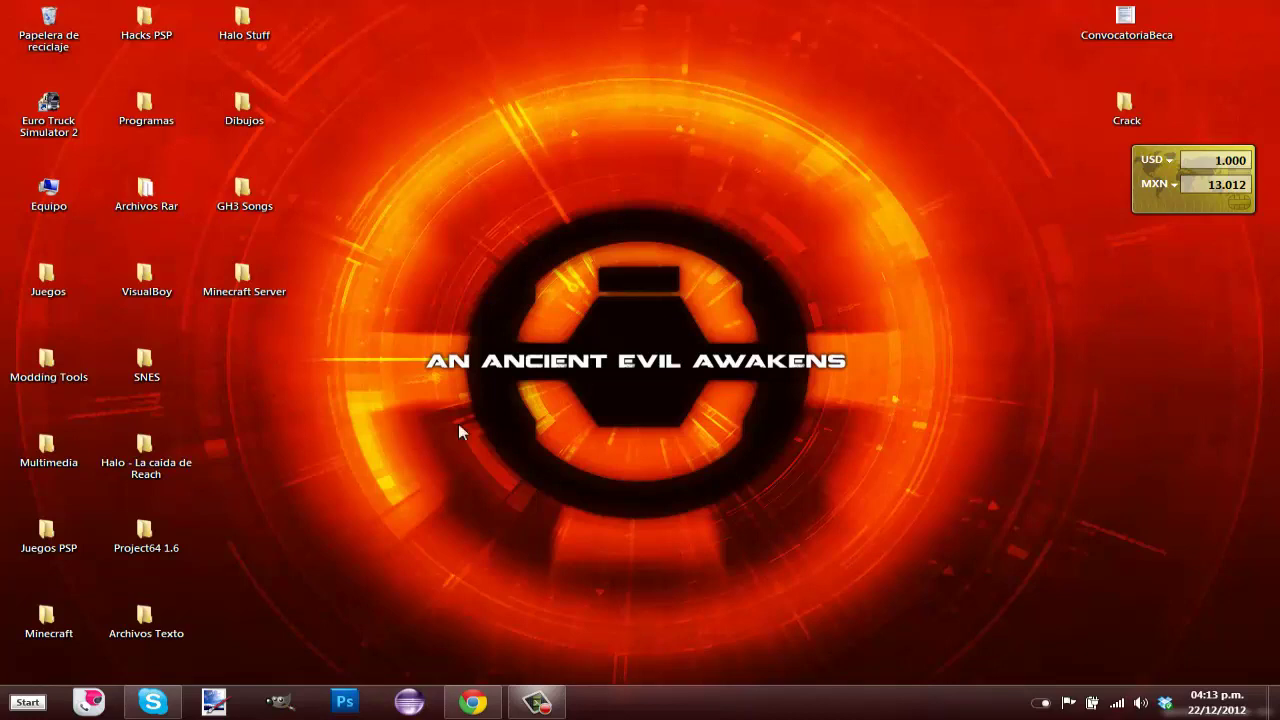
Create a desktop folder named Server TU and place it directly below the Minecraft Server folder
right_click(601, 377)
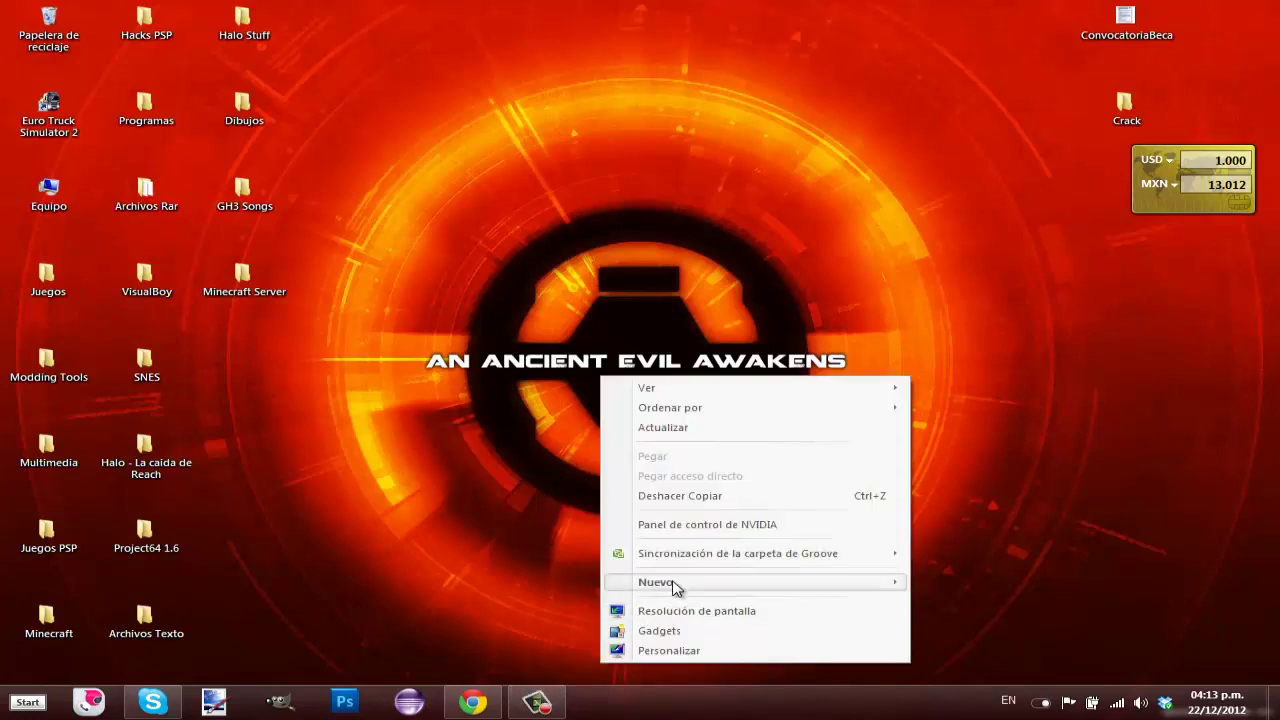
mouse_move(674, 584)
click(955, 296)
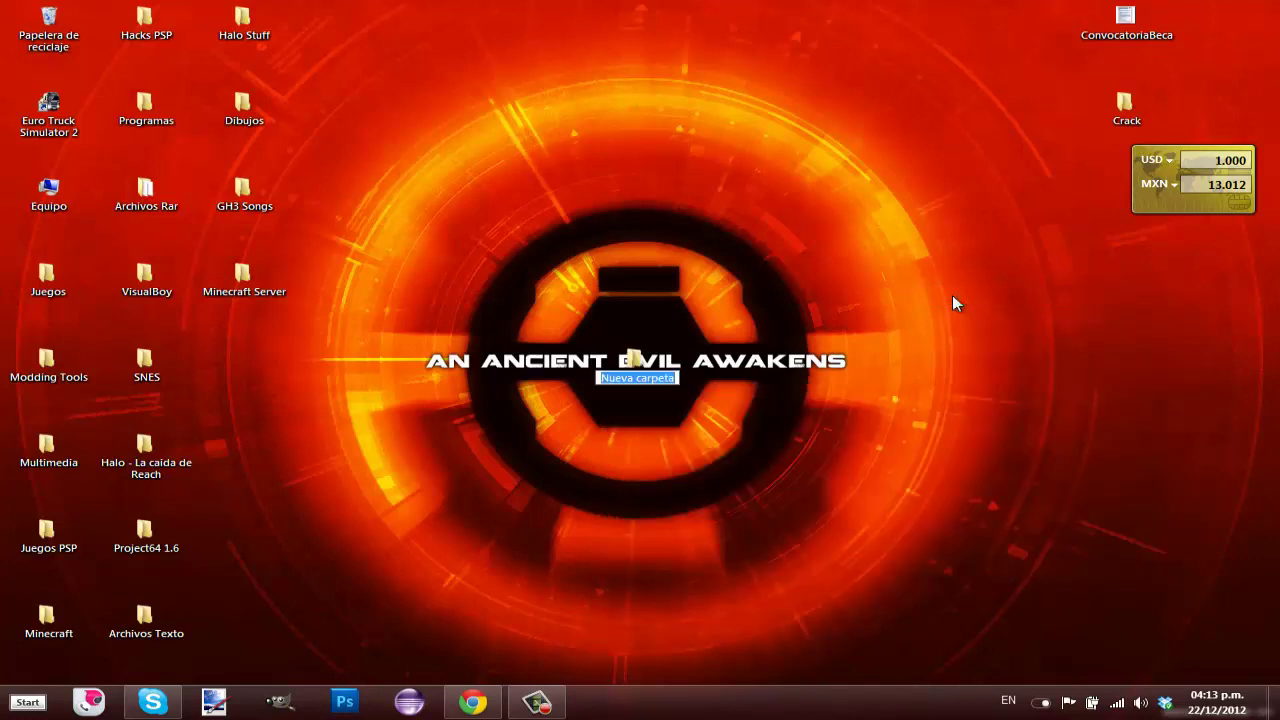
text(Server)
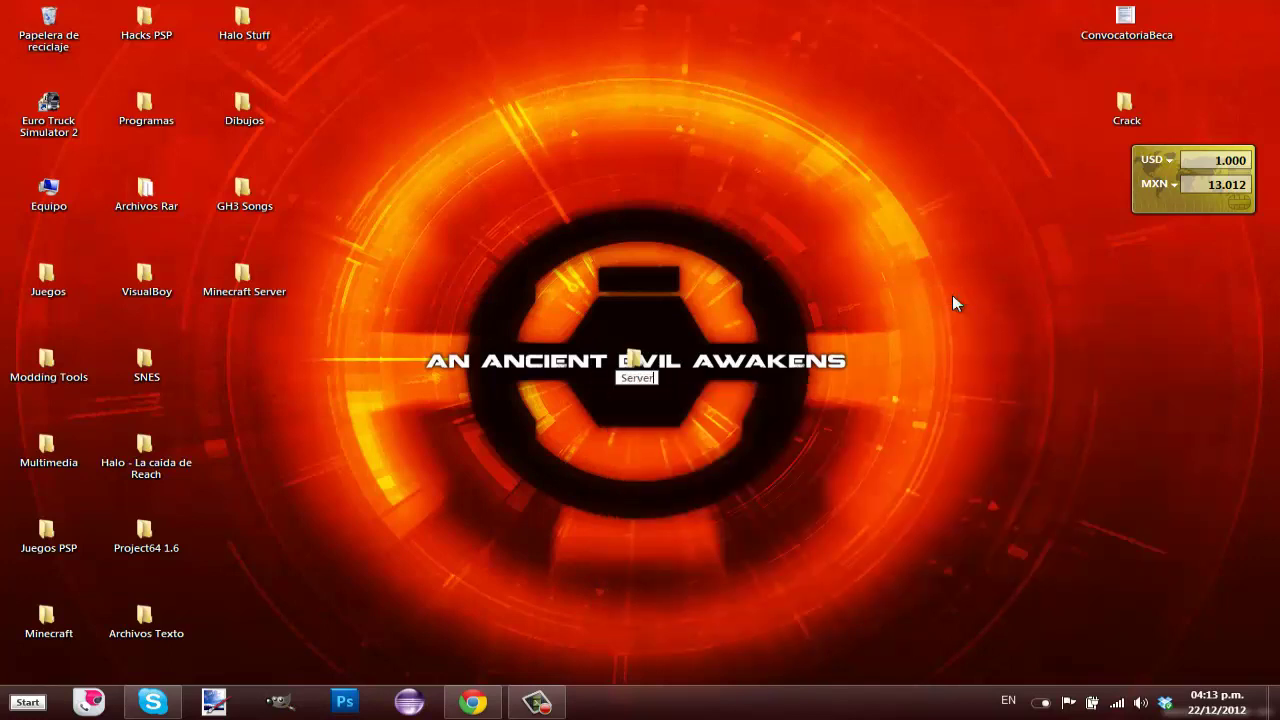
text( TU)
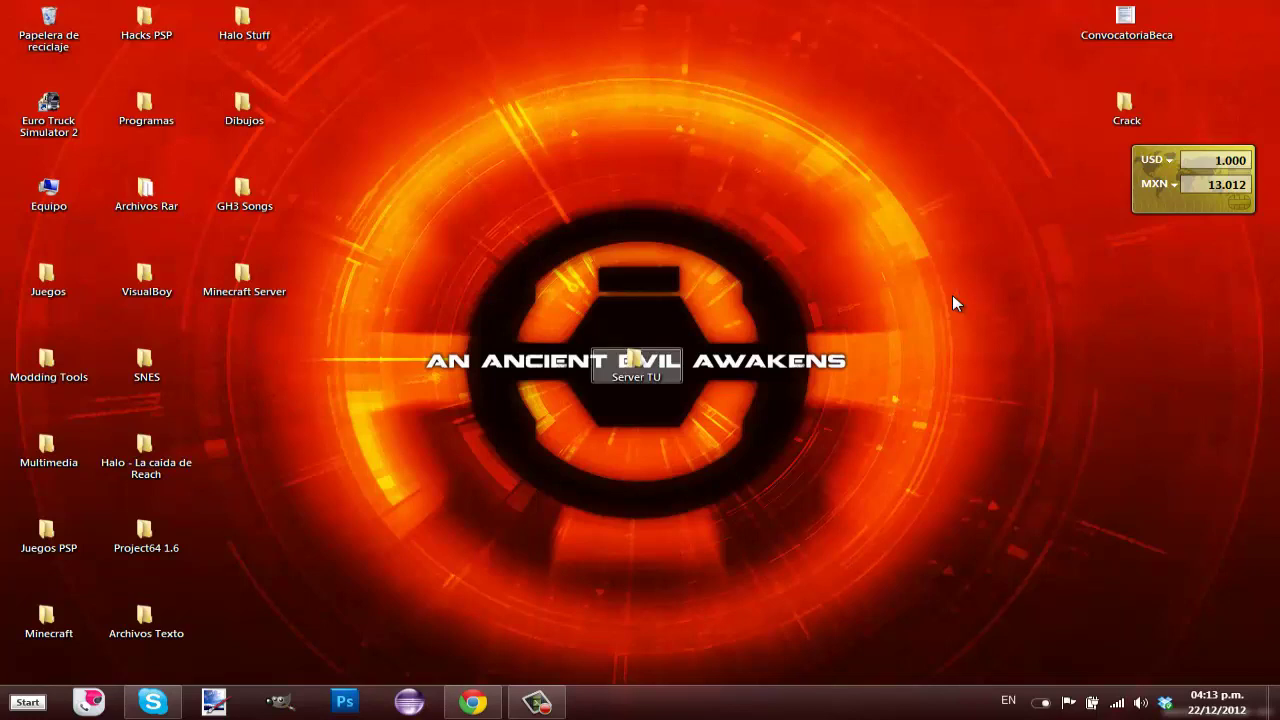
key(Return)
drag(585, 375, 257, 394)
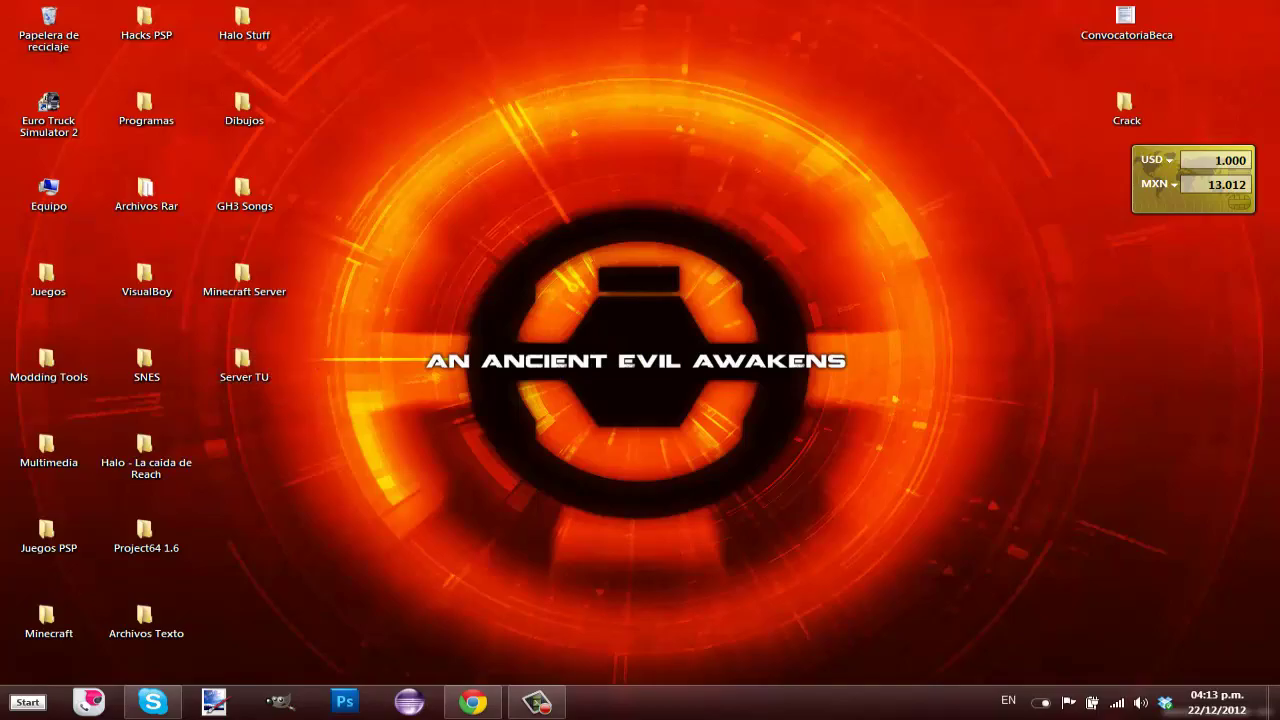
Switch to Chrome, move the new tab ahead of the Facebook tab and load minecraft.net in it
click(473, 702)
click(411, 12)
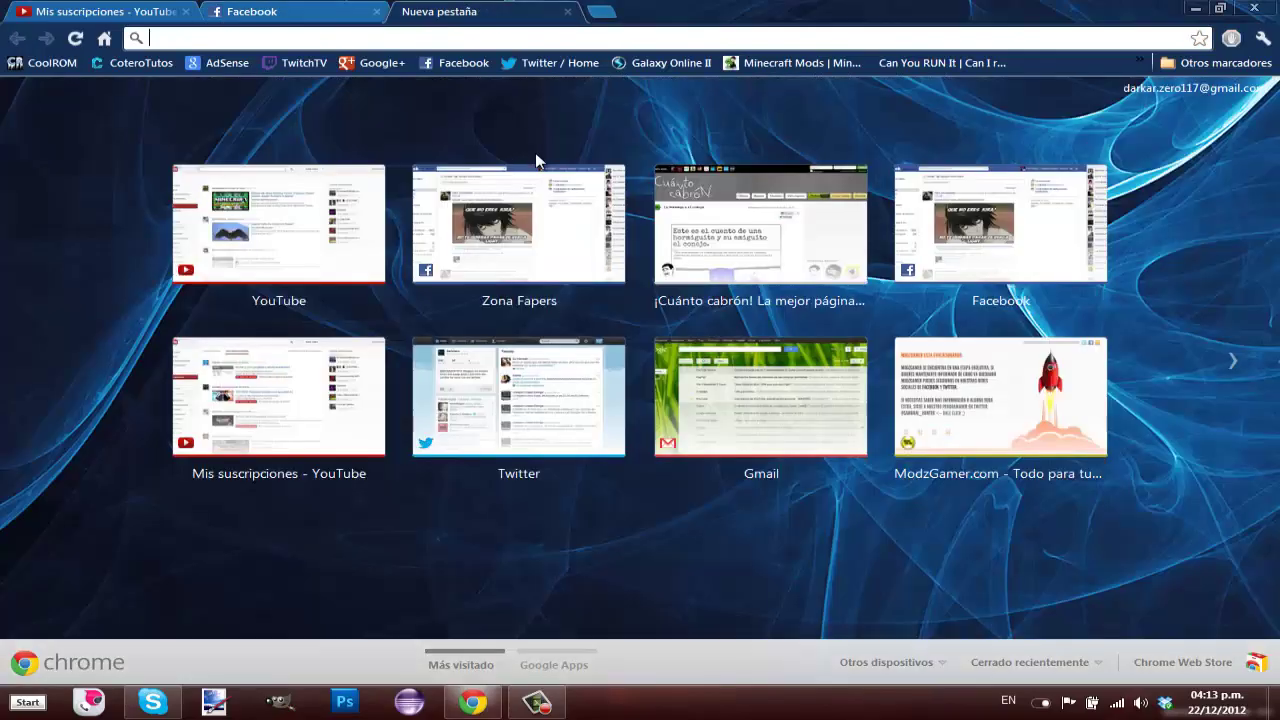
drag(420, 11, 314, 20)
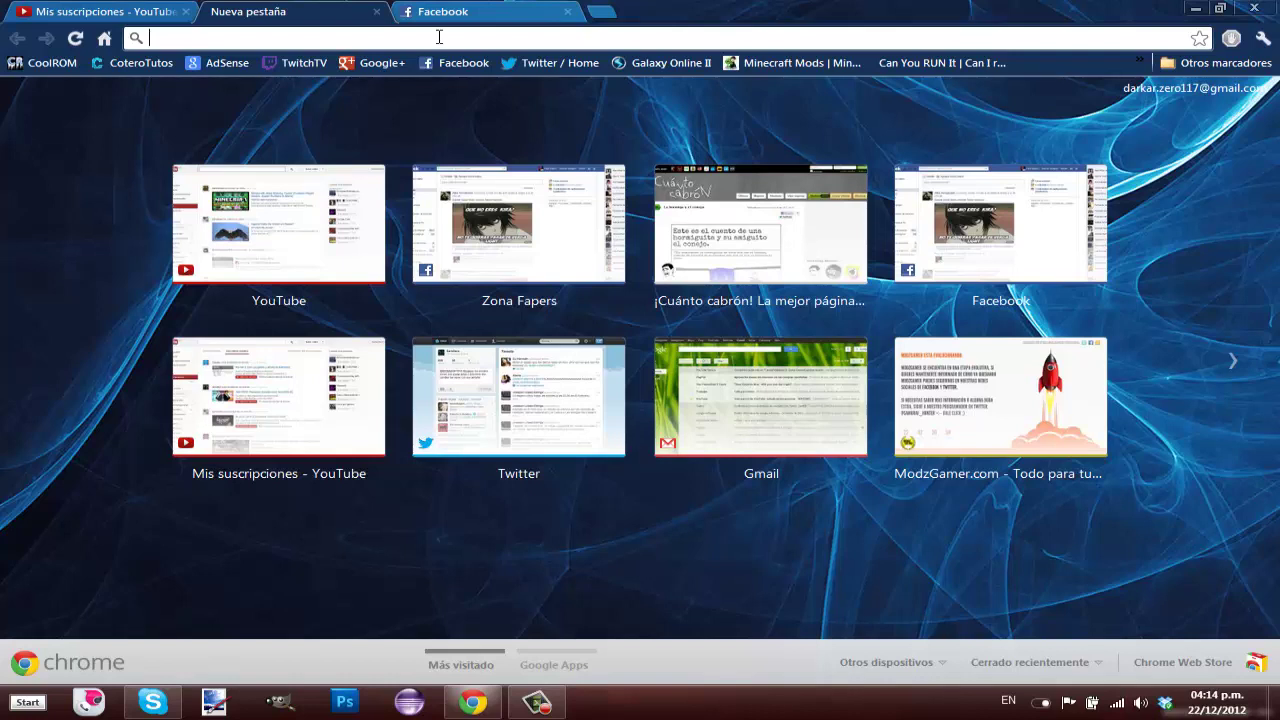
text(m)
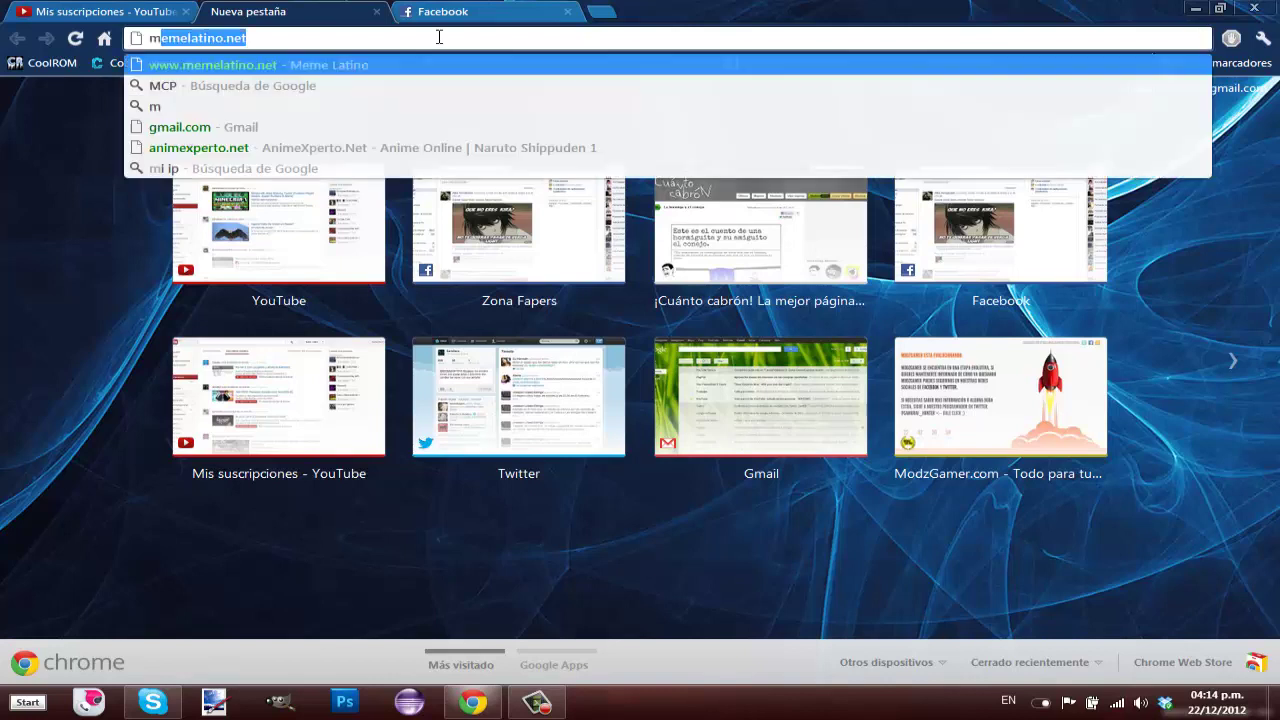
text(i)
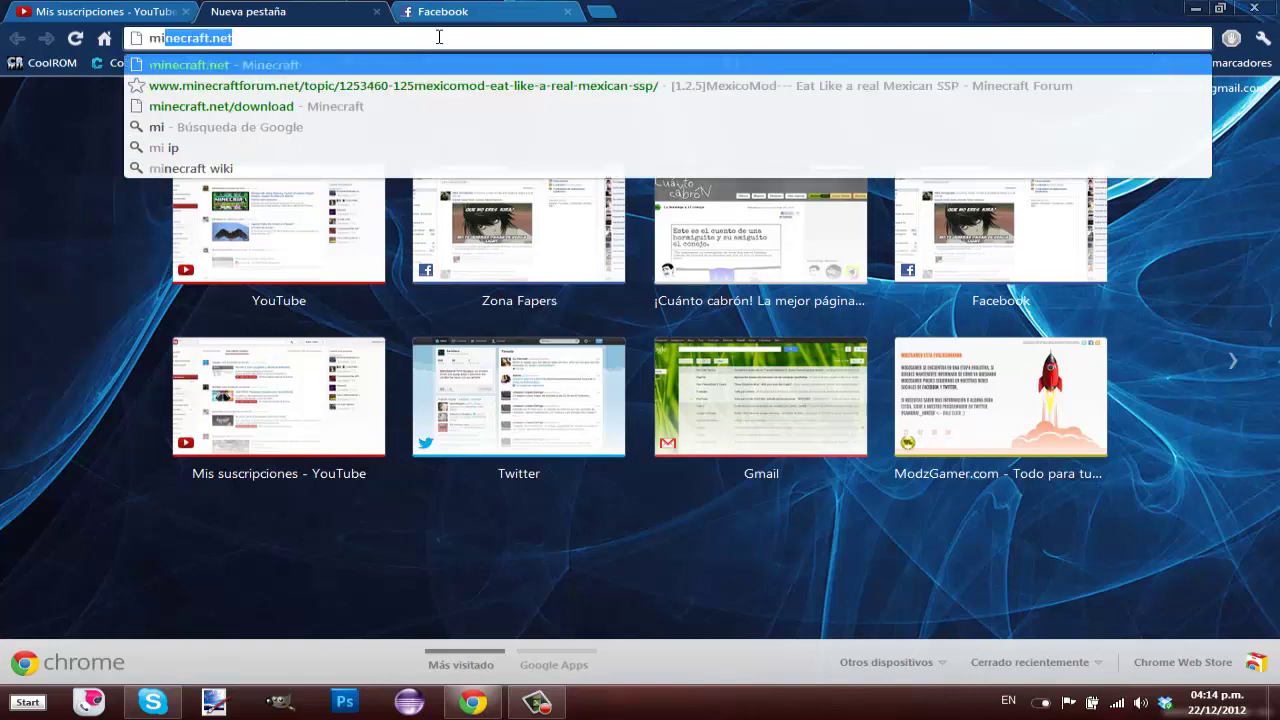
text(n)
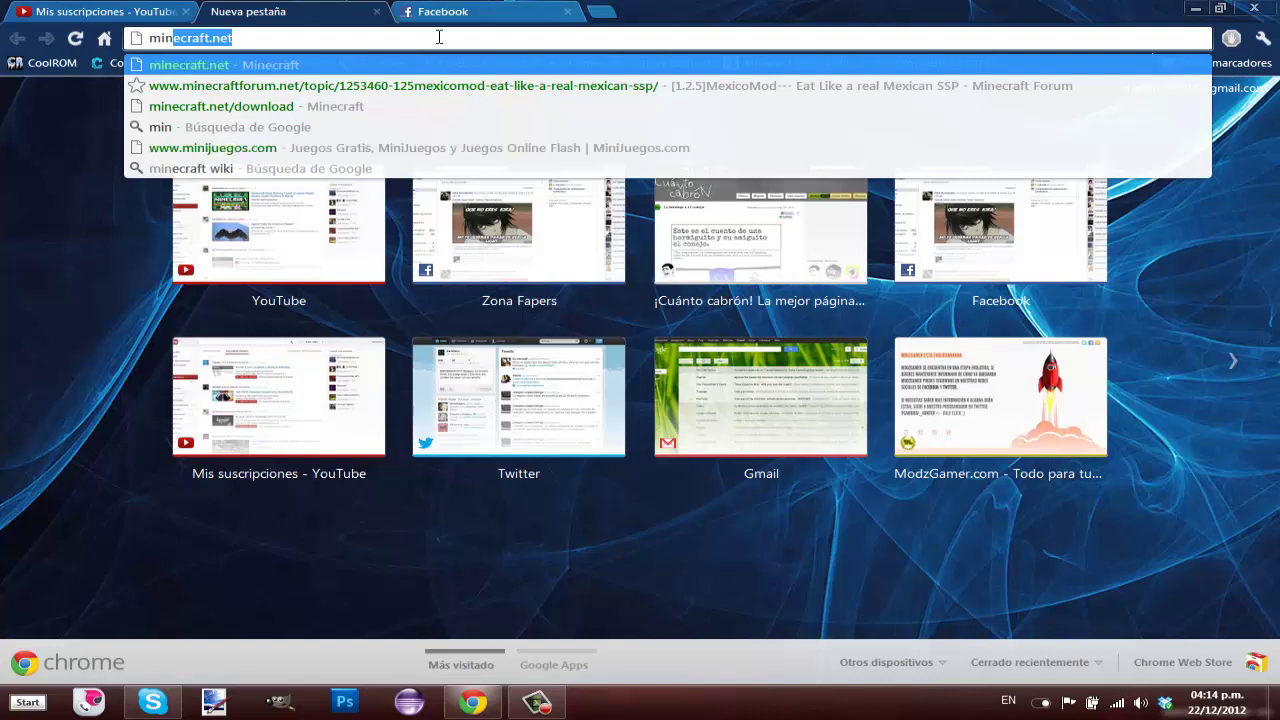
text(ec)
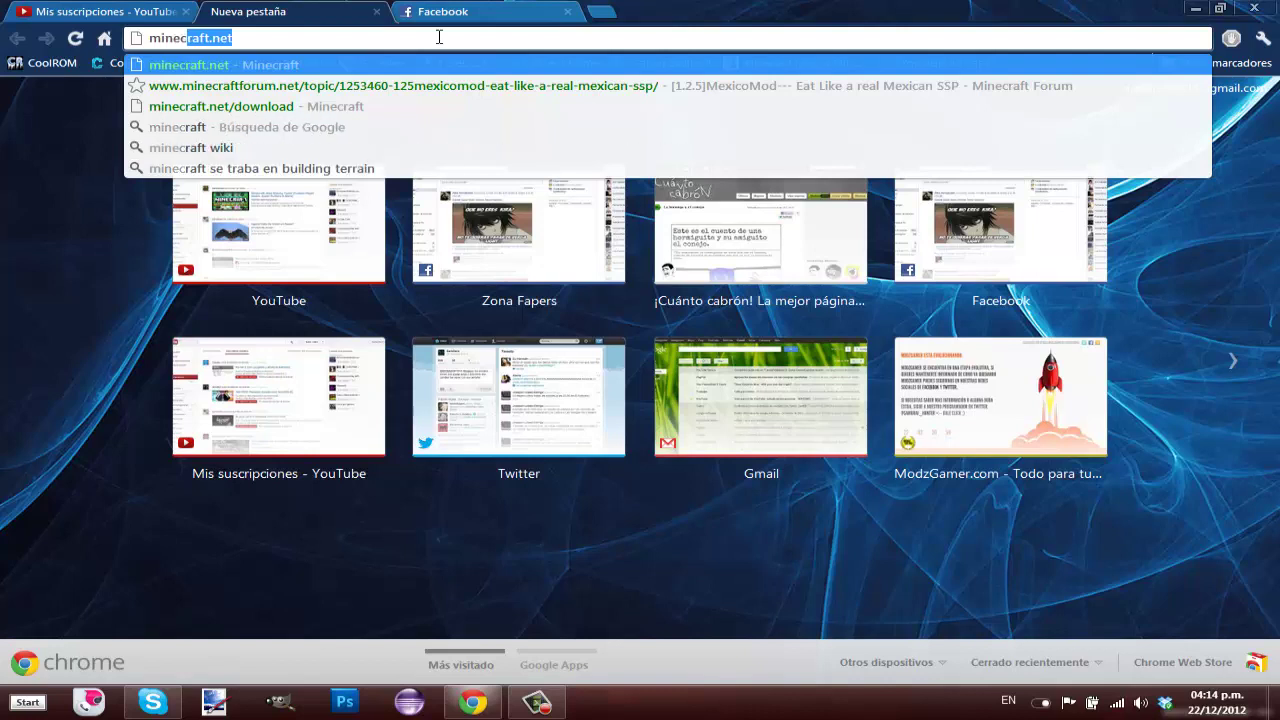
text(ra)
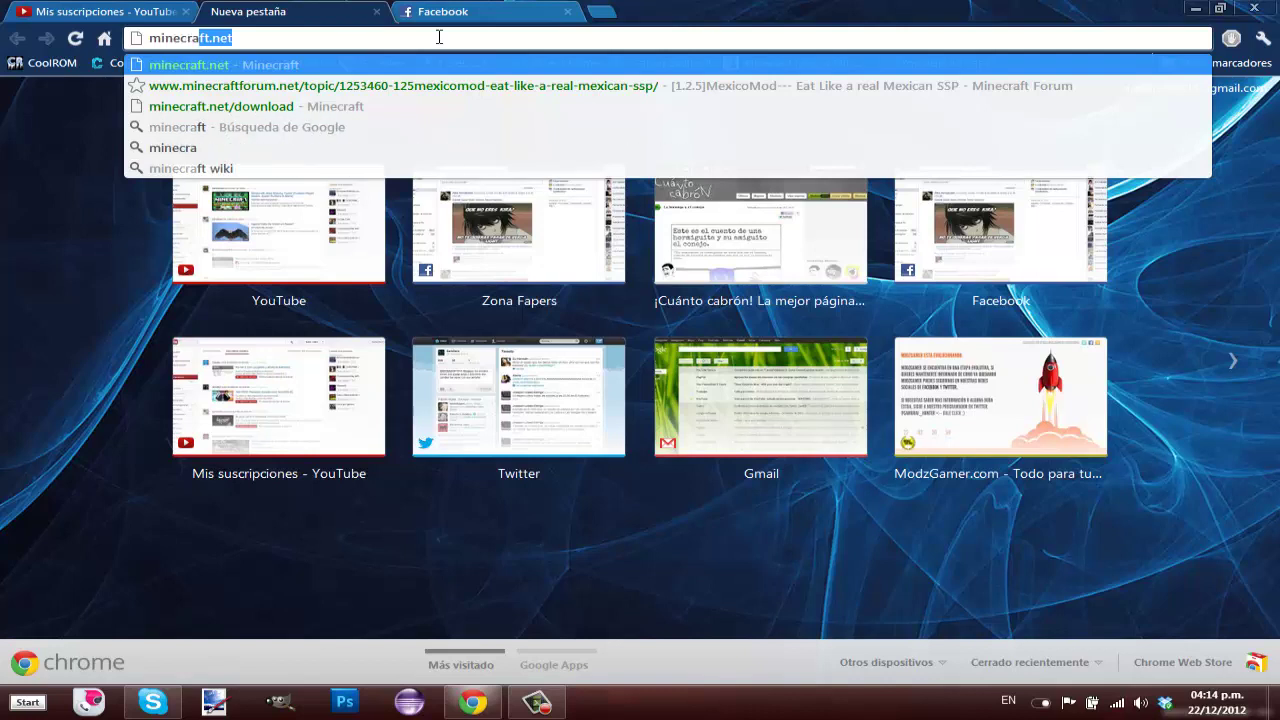
text(ft)
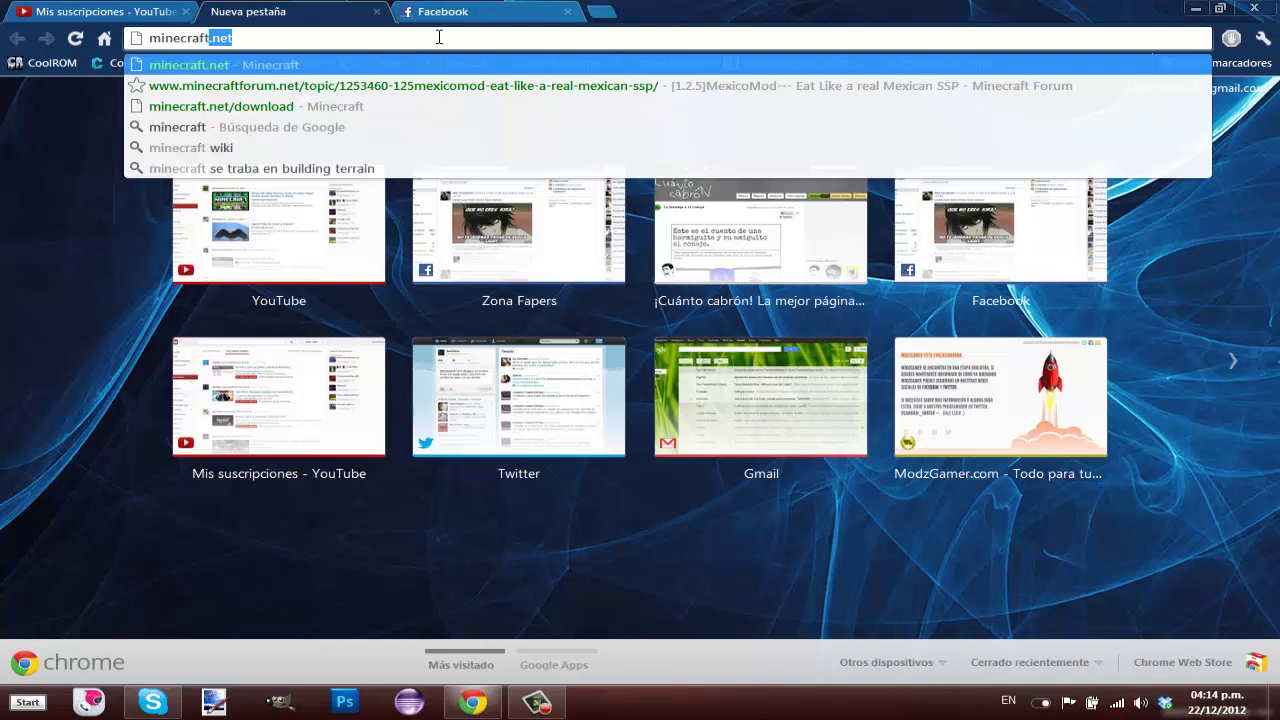
text(.net)
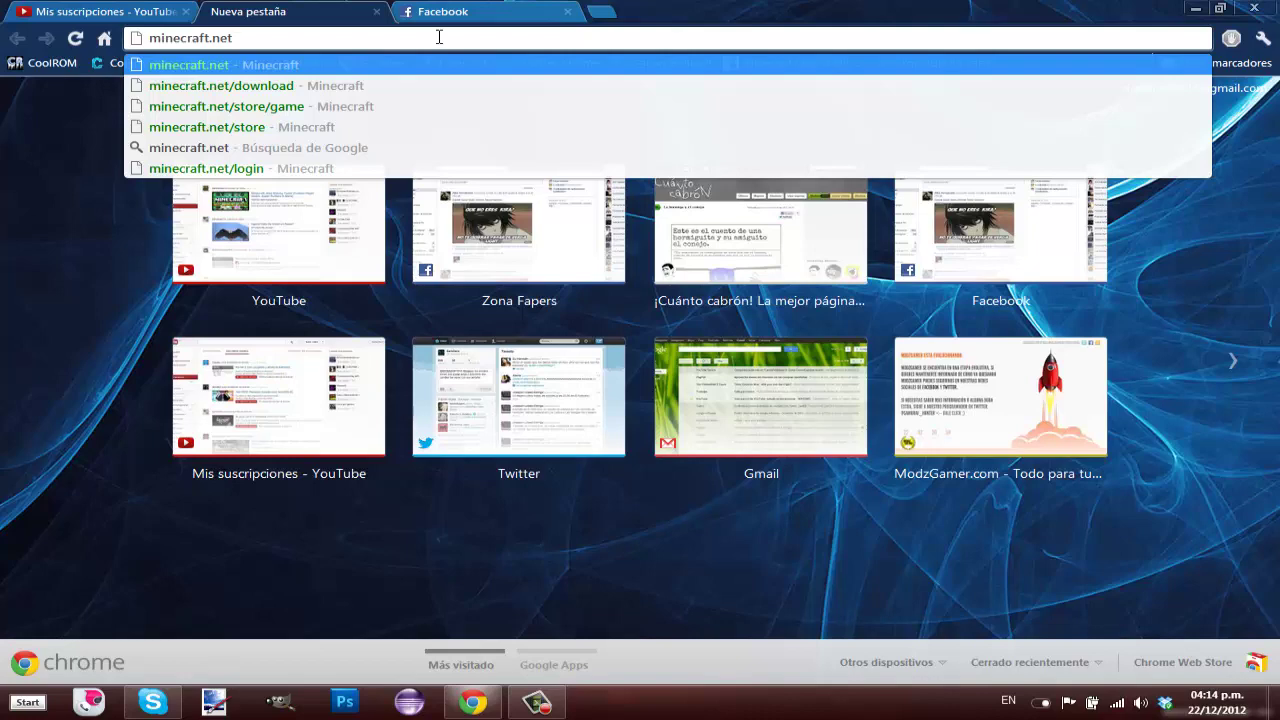
key(Return)
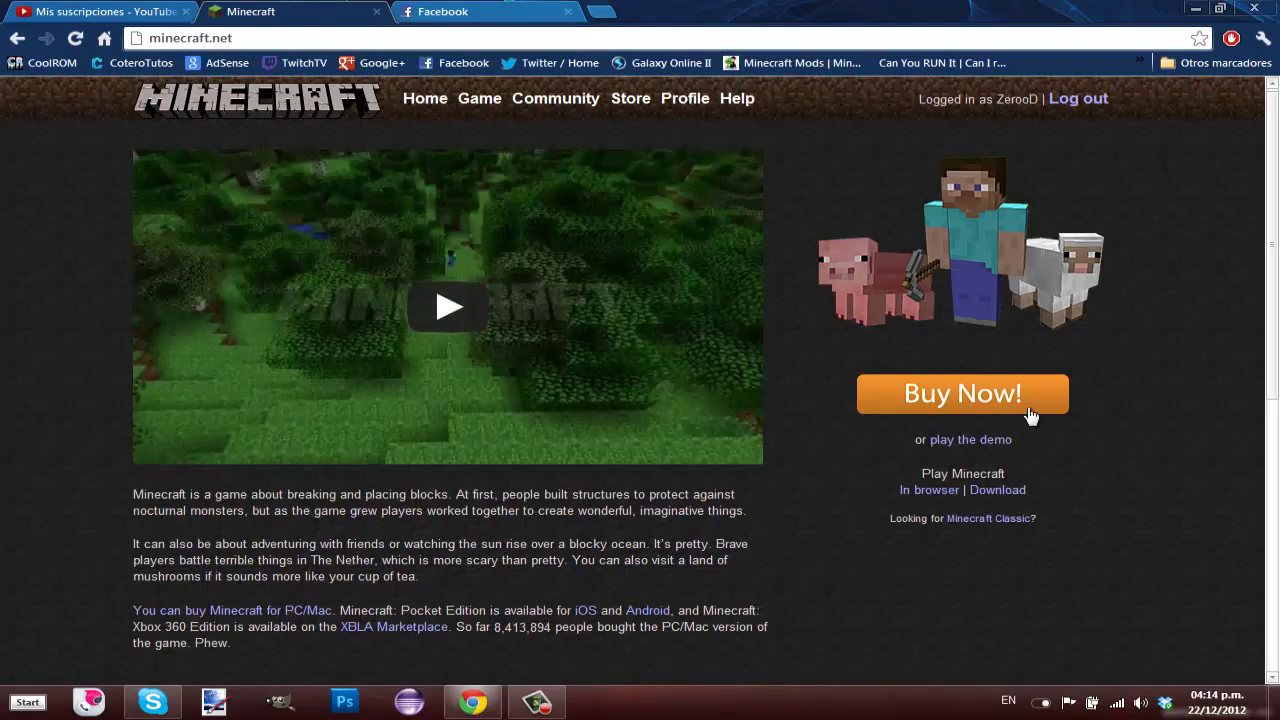
Download Minecraft_Server.exe from the Multiplayer Server section of the site's download page and return to the desktop
click(996, 490)
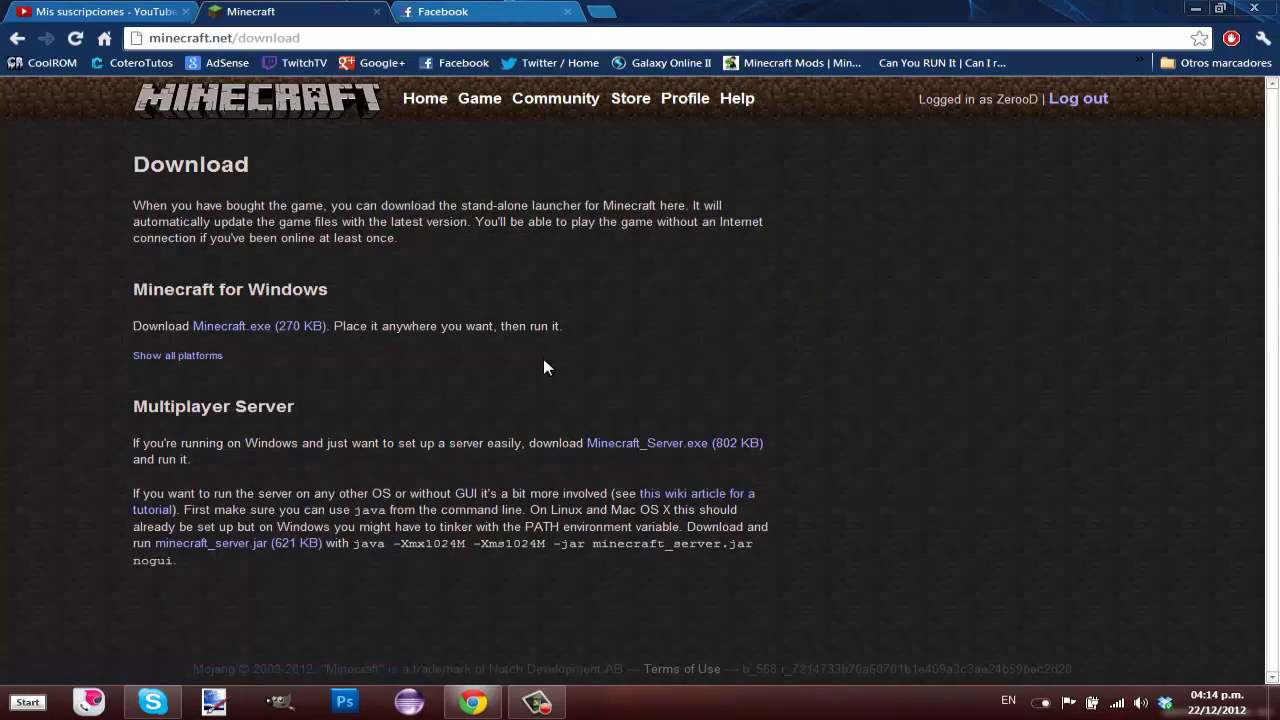
triple_click(316, 408)
drag(137, 449, 423, 443)
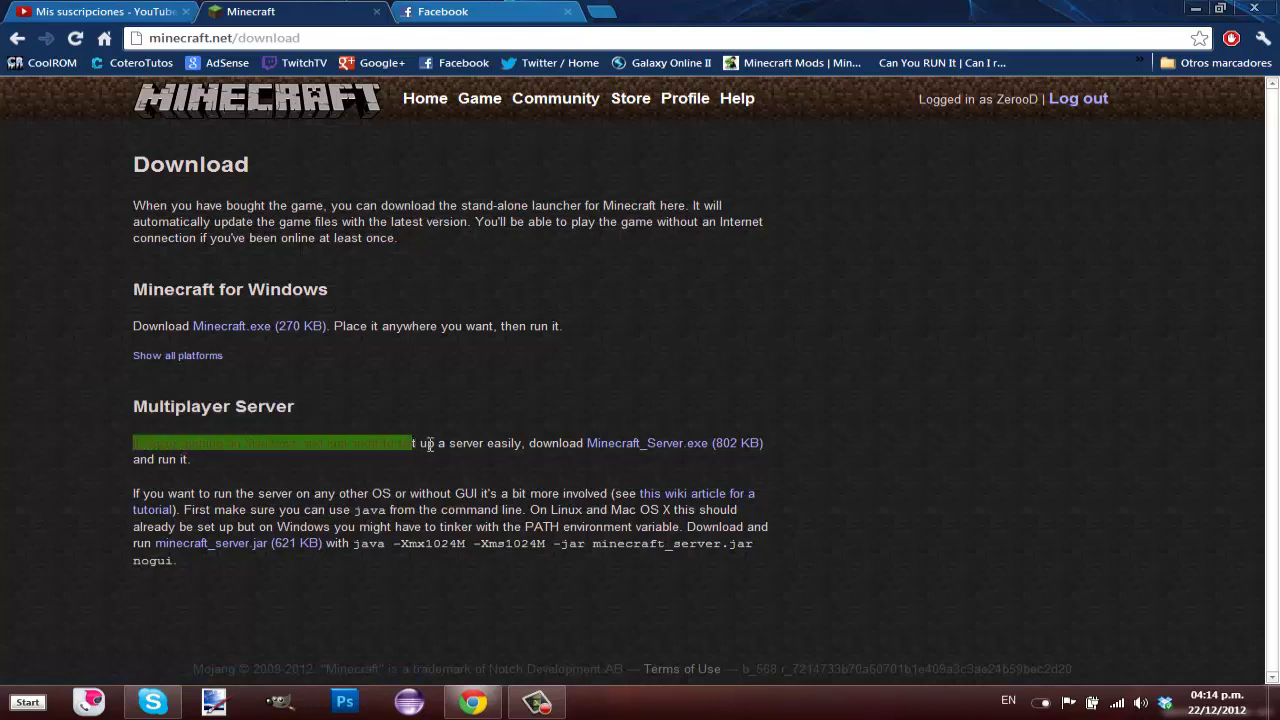
click(428, 444)
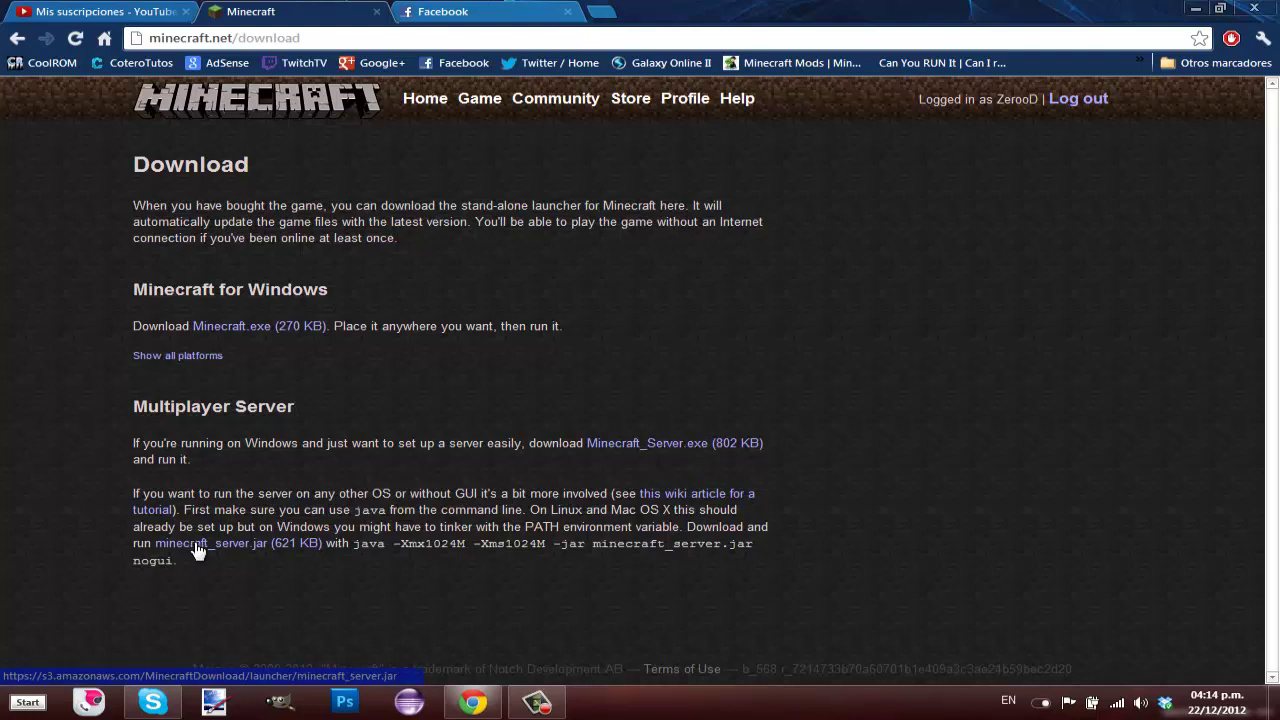
click(633, 442)
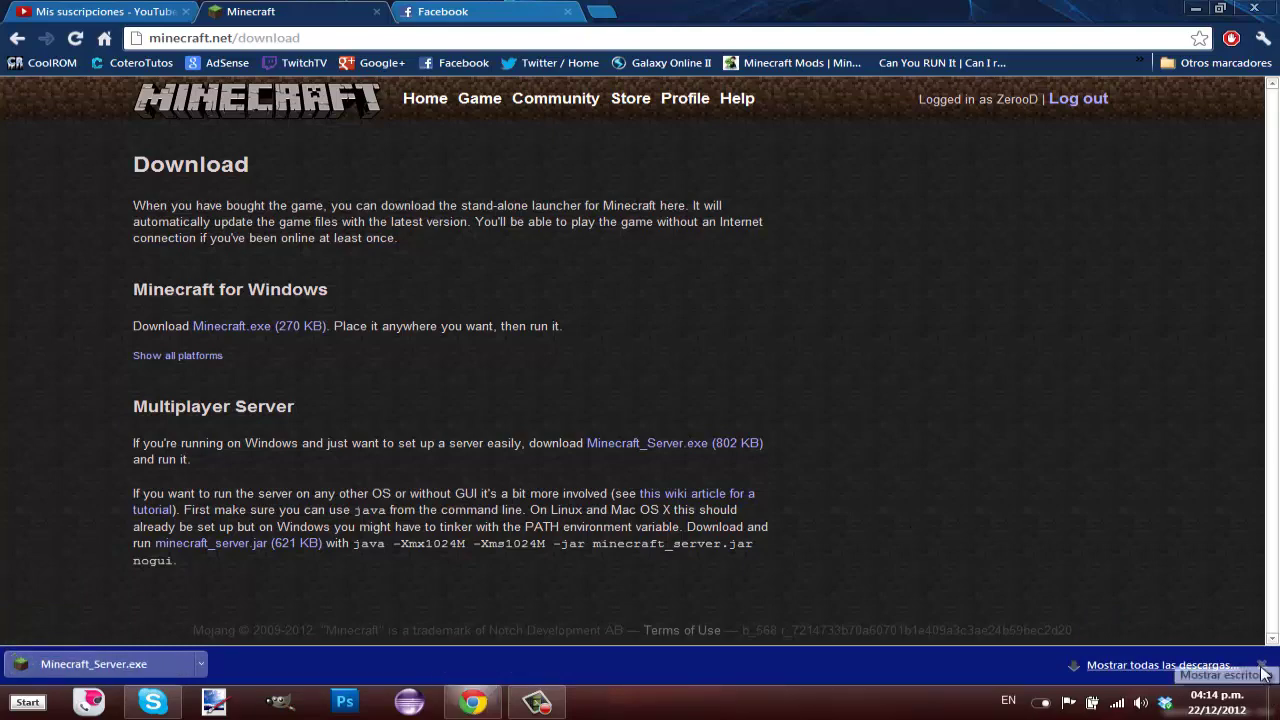
click(1263, 666)
click(1275, 705)
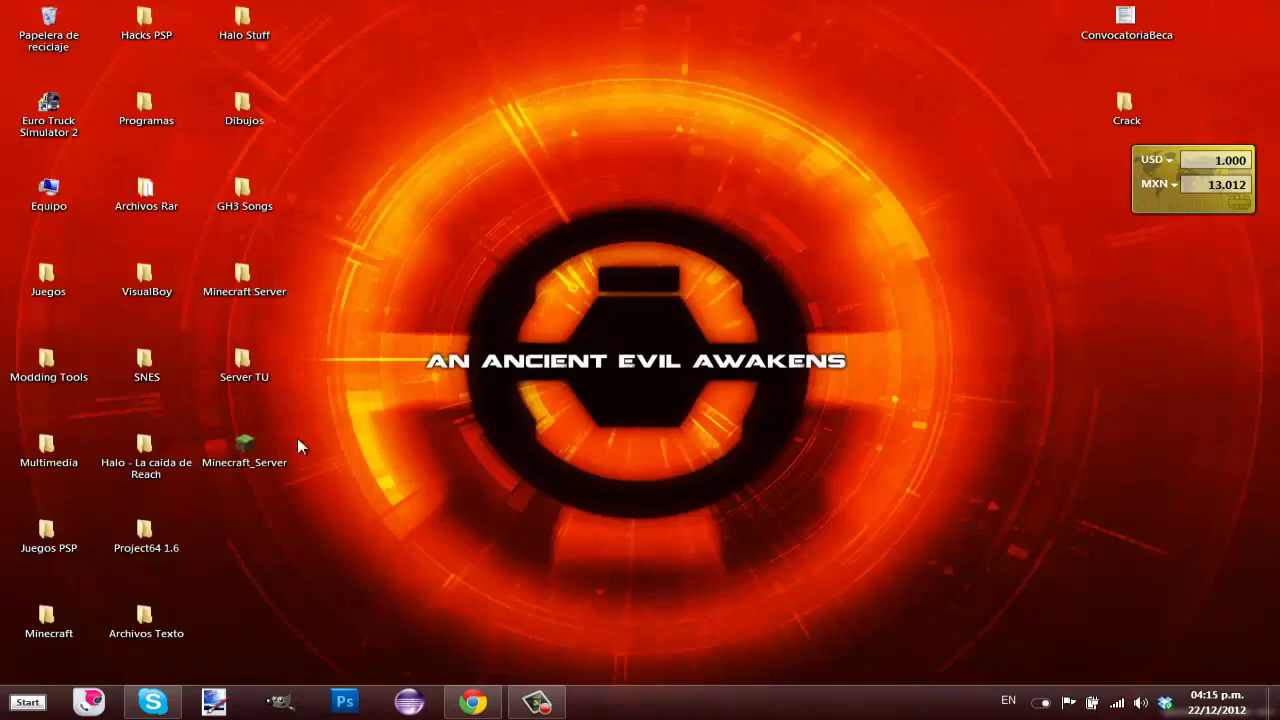
Open the Server TU folder and move the downloaded Minecraft_Server application from the desktop into it
drag(240, 372, 501, 392)
drag(255, 360, 645, 398)
double_click(636, 362)
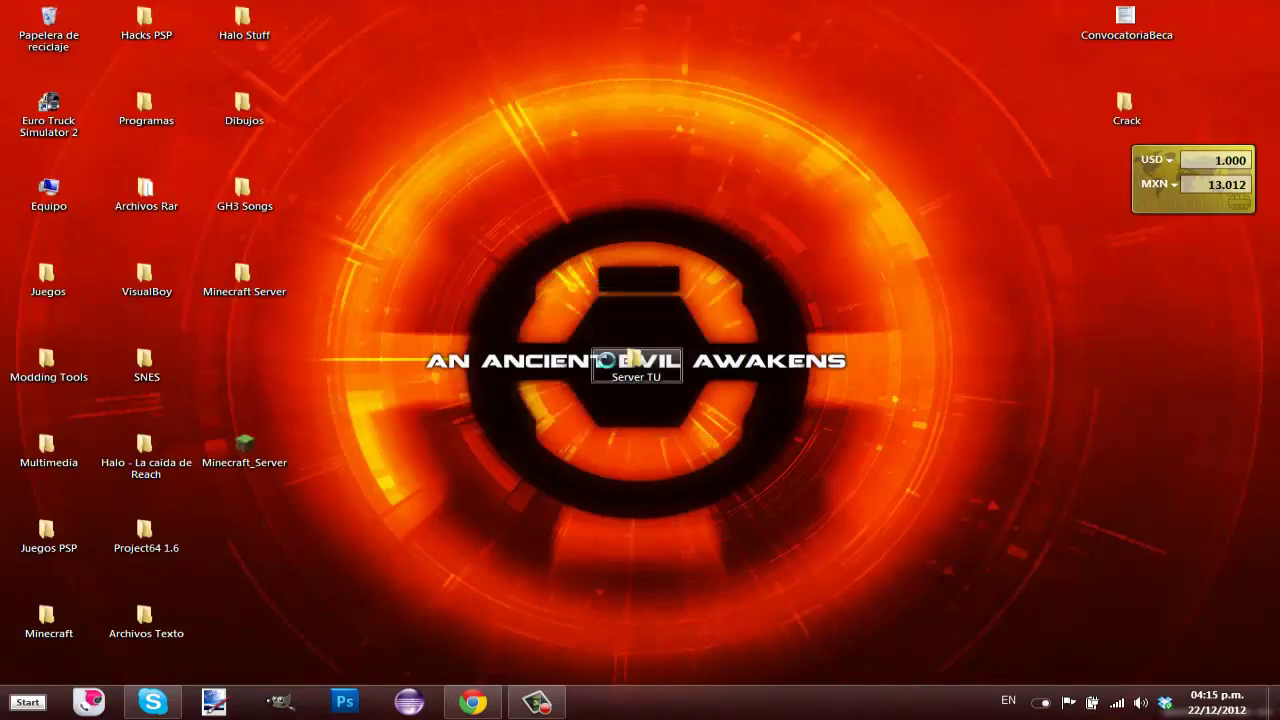
drag(604, 66, 769, 30)
drag(270, 448, 800, 449)
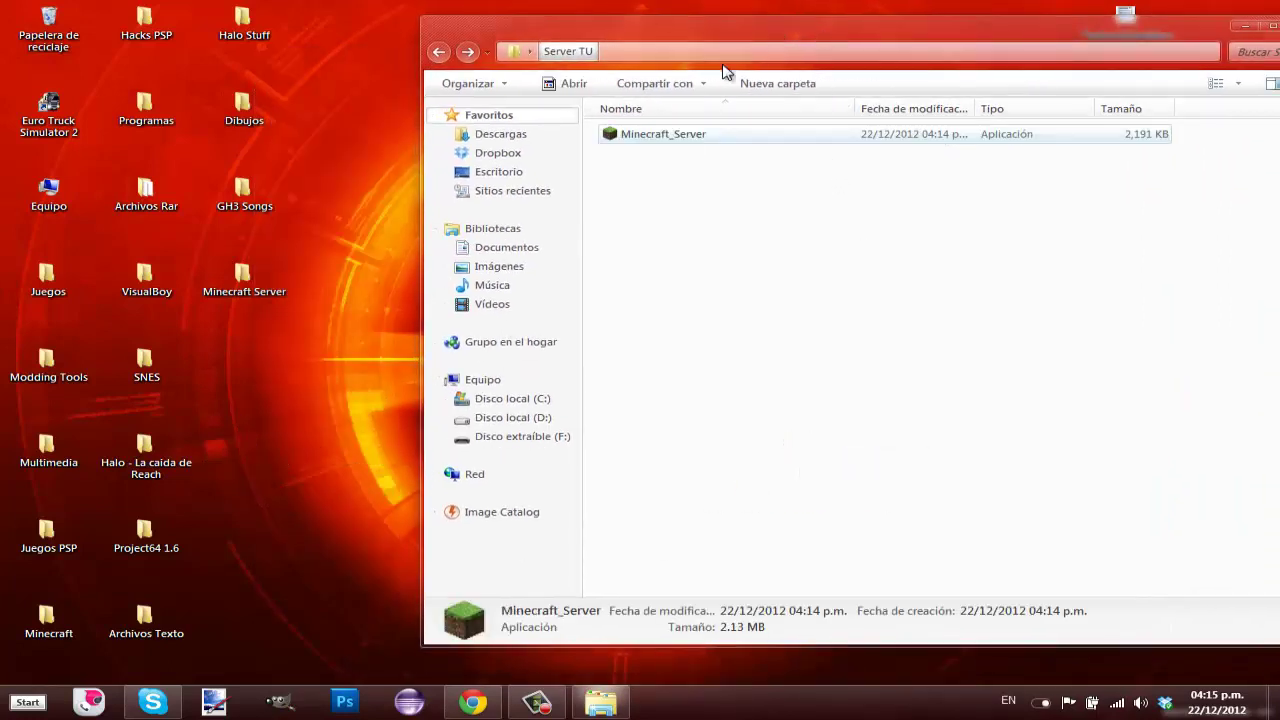
Run Minecraft_Server from the Server TU folder and accept the security warning so the server starts
drag(823, 37, 580, 43)
double_click(477, 143)
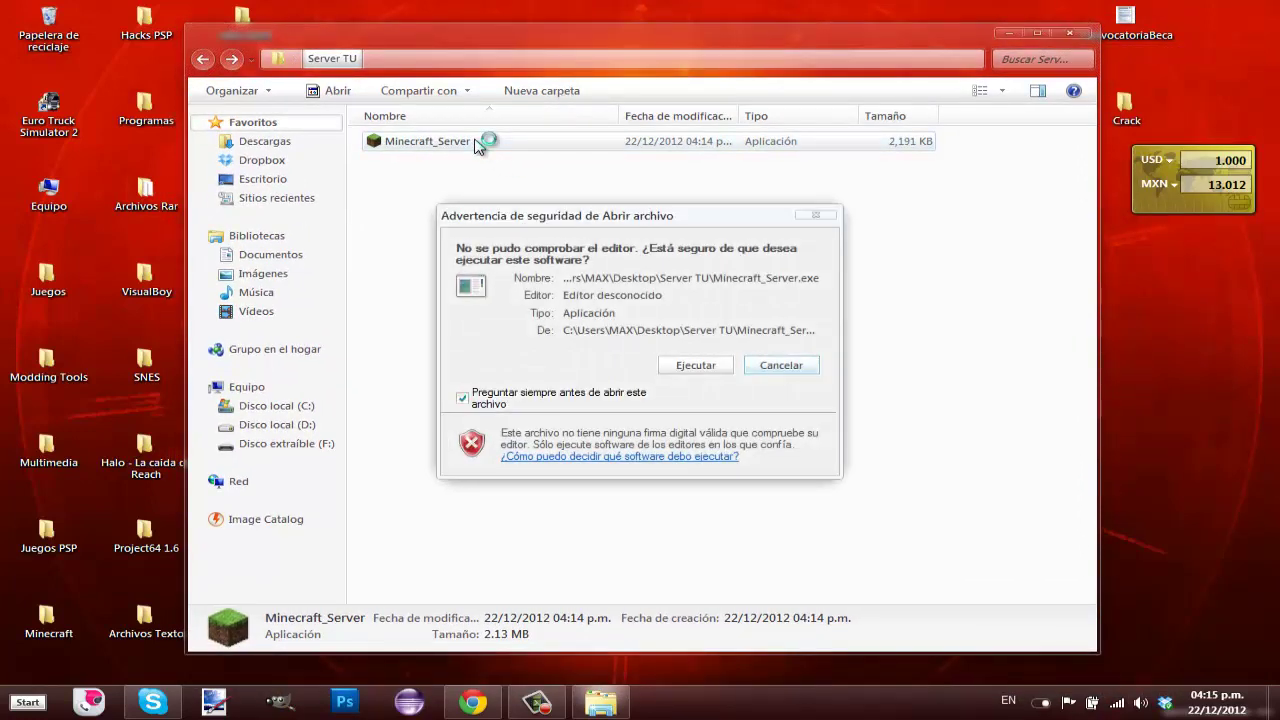
click(566, 398)
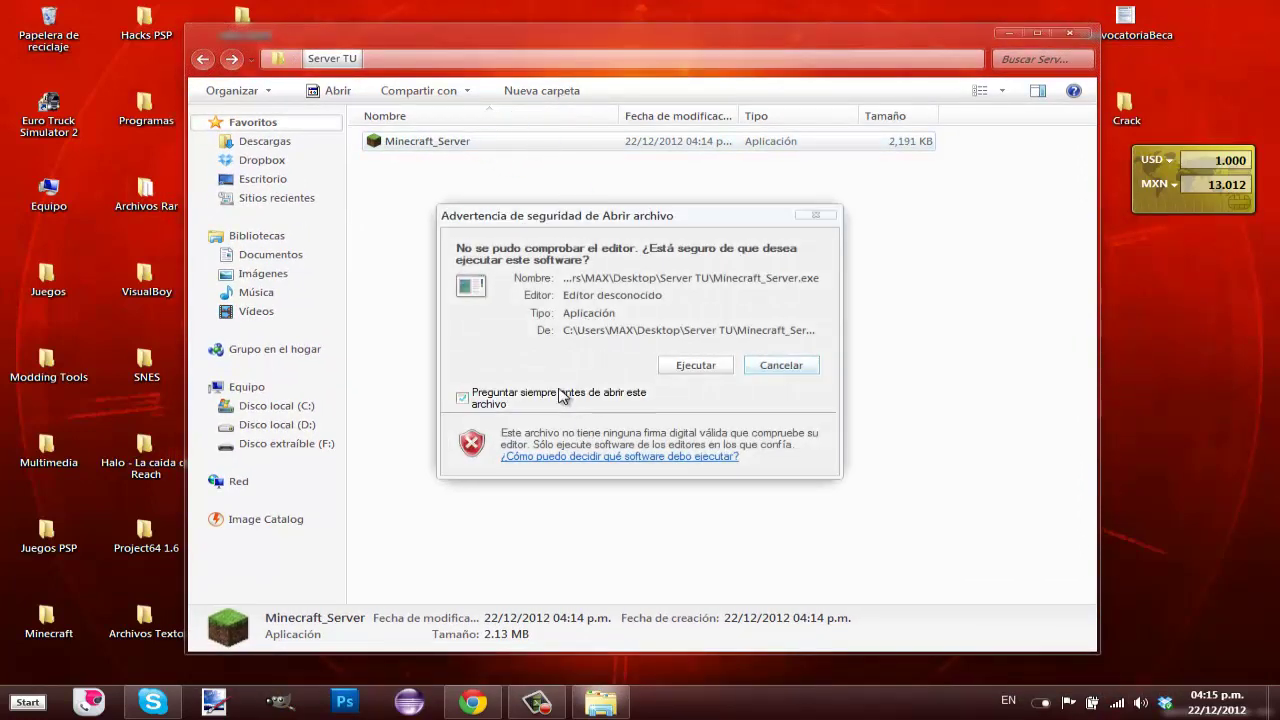
click(702, 366)
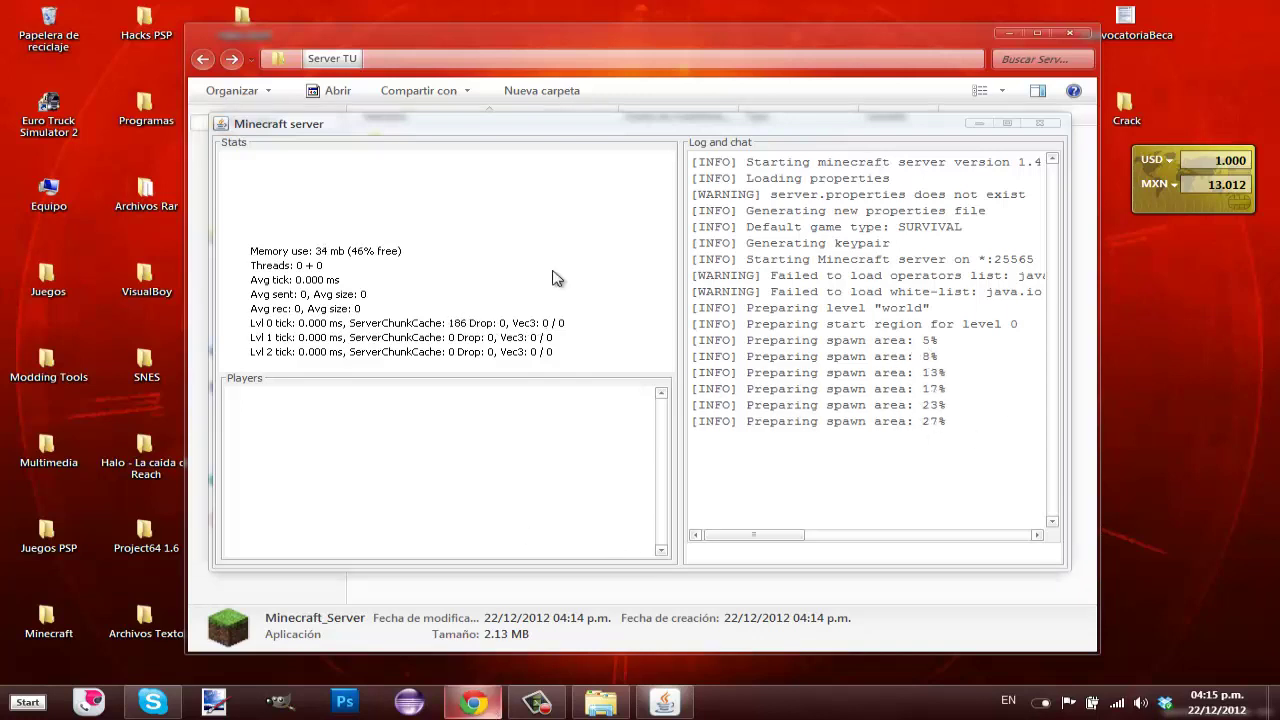
click(473, 702)
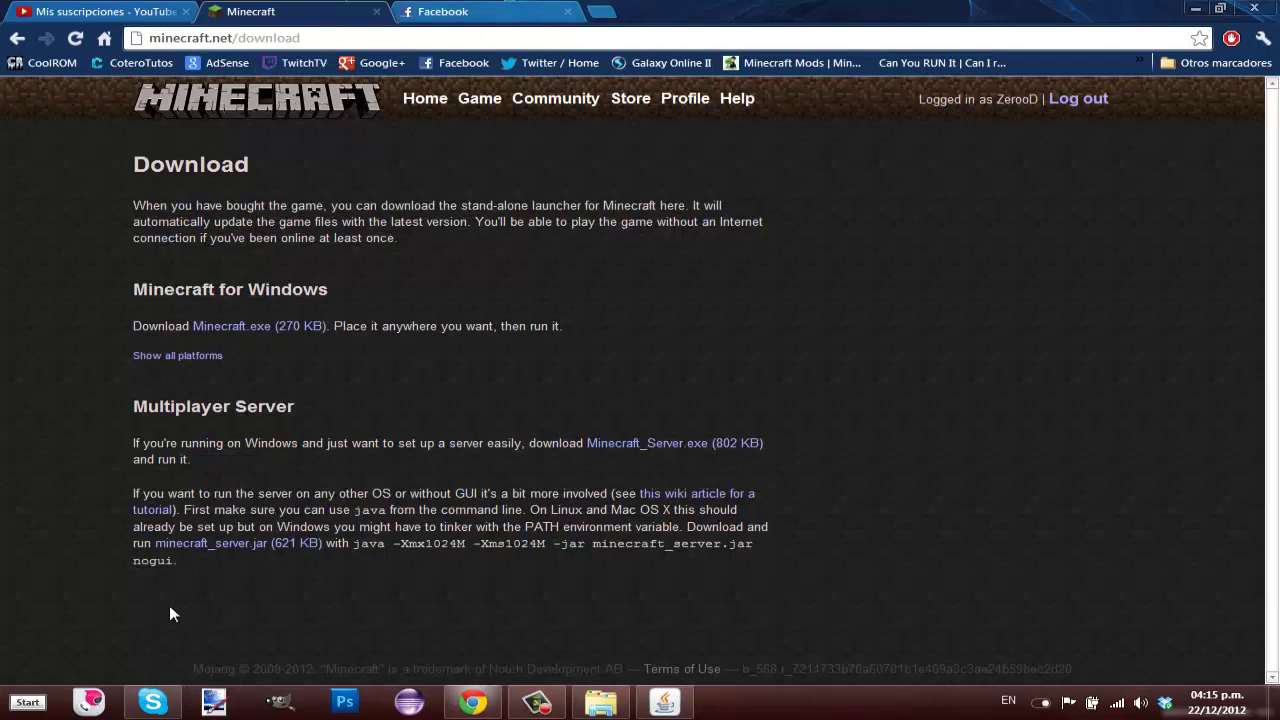
click(28, 703)
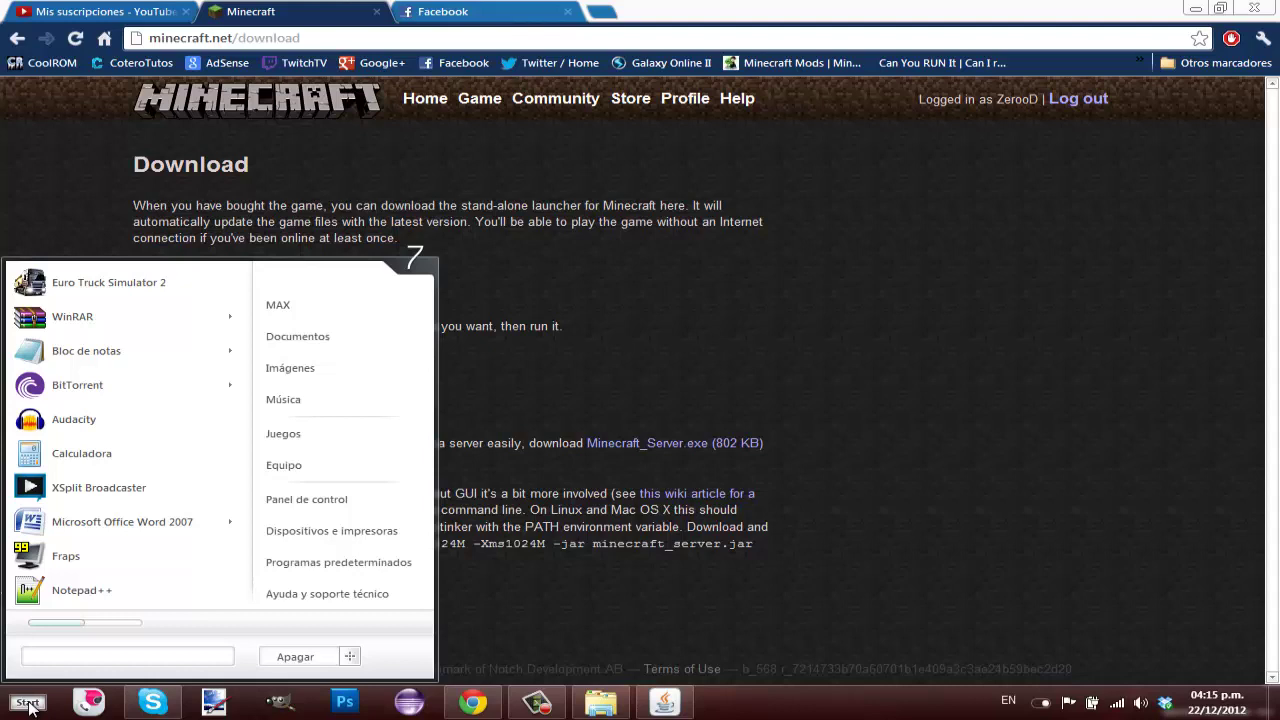
text(cmd)
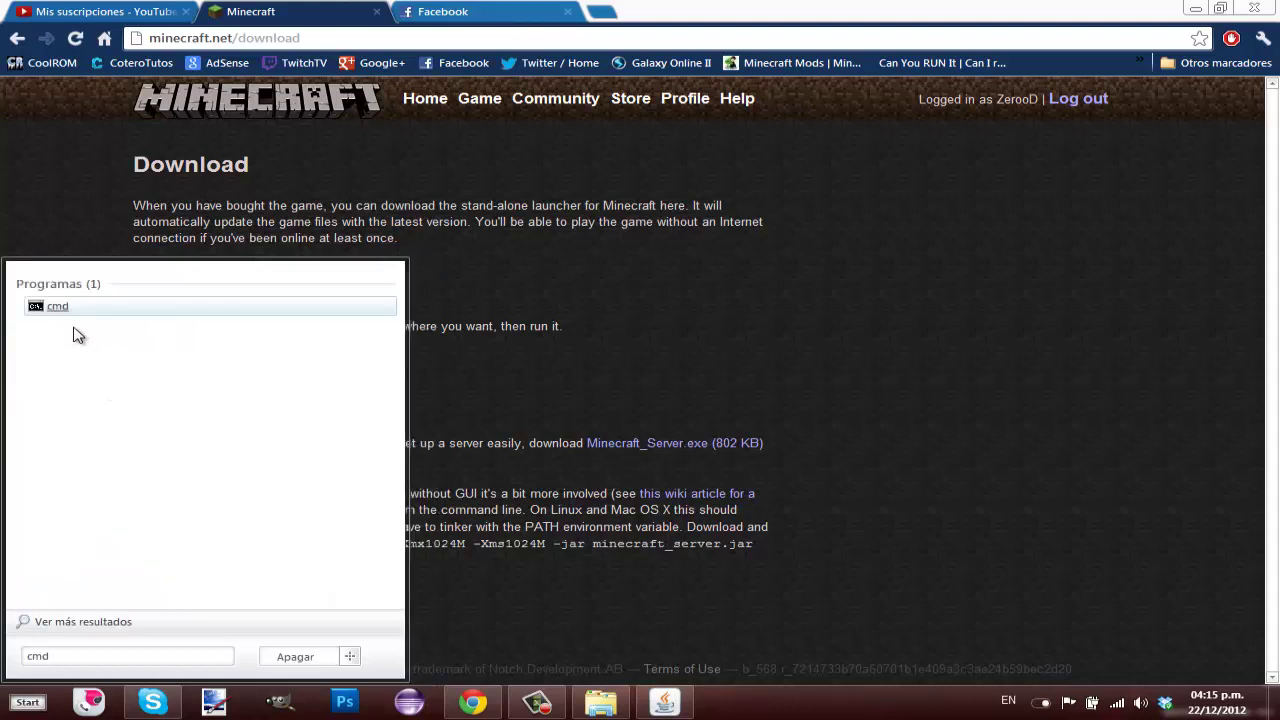
click(58, 307)
right_click(68, 305)
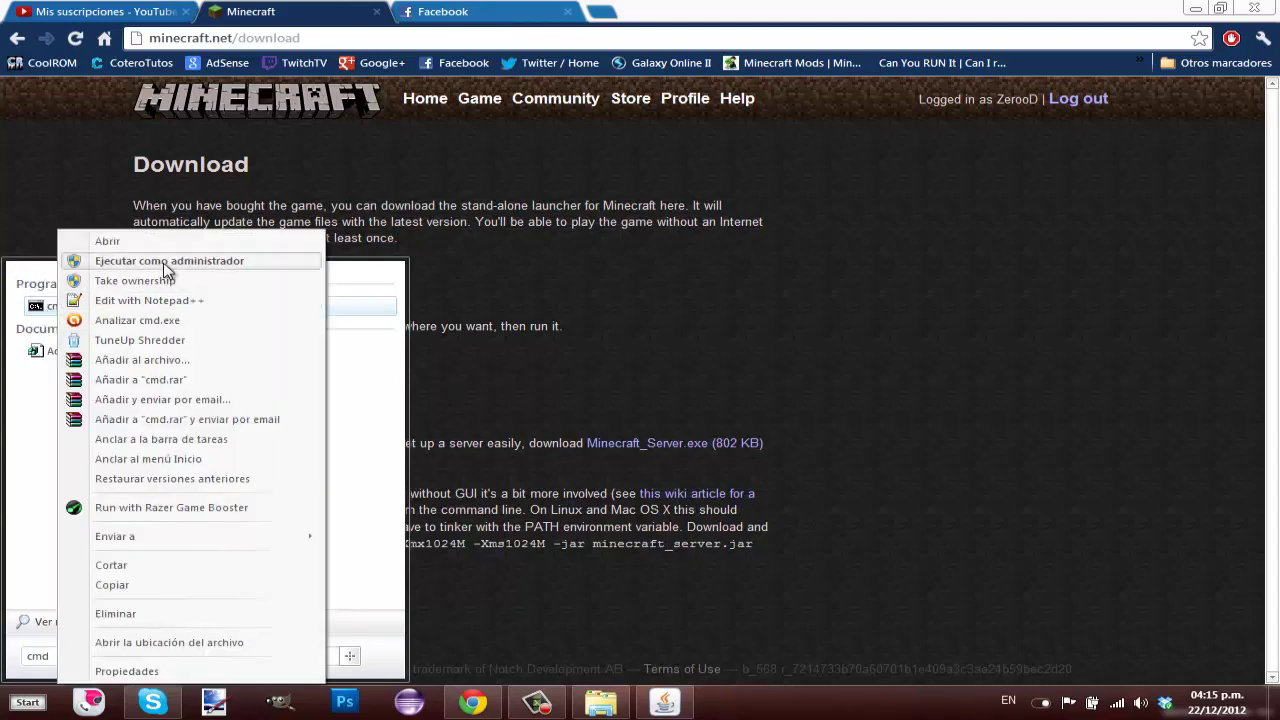
click(33, 461)
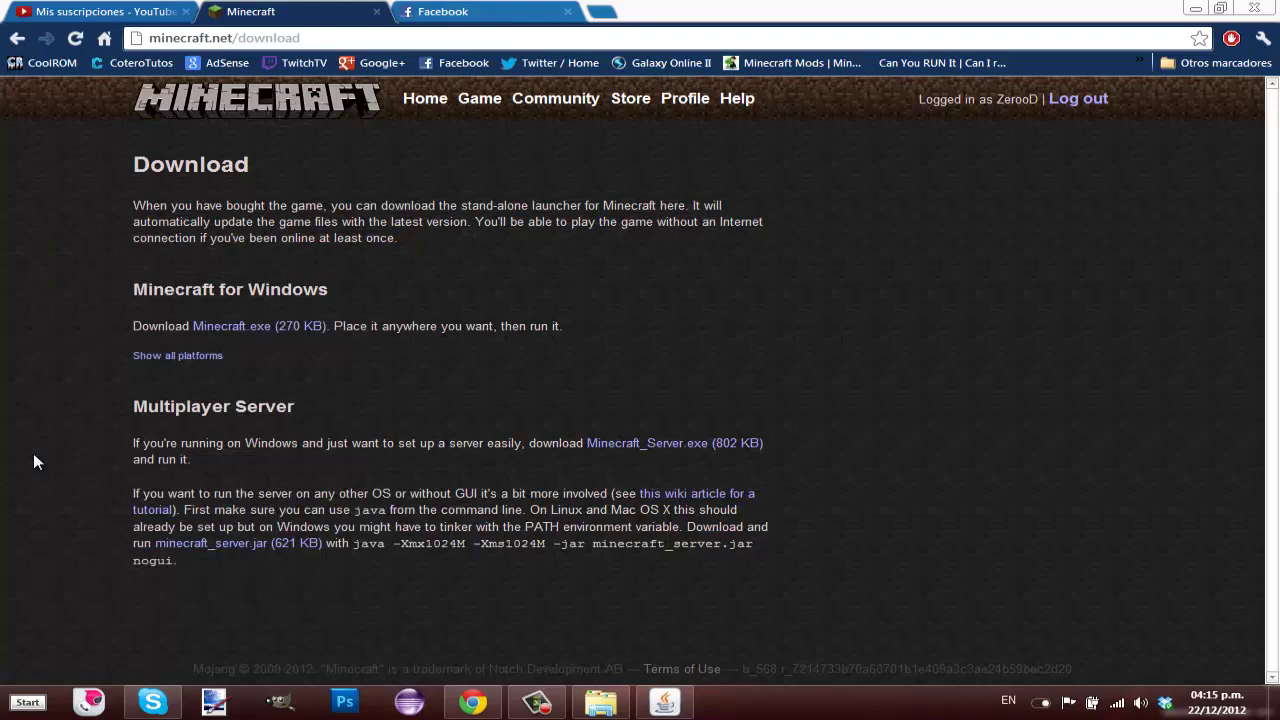
Search the installed programs for cmd and open a Command Prompt as administrator
click(27, 702)
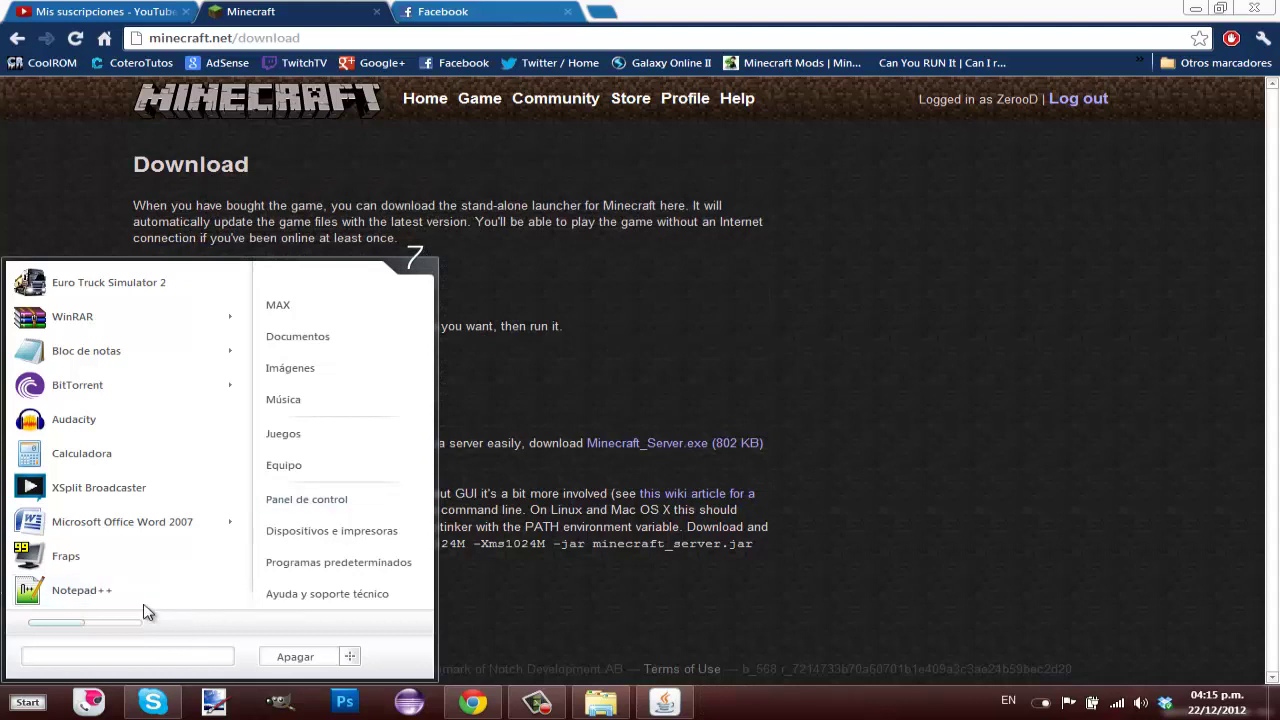
text(cmd)
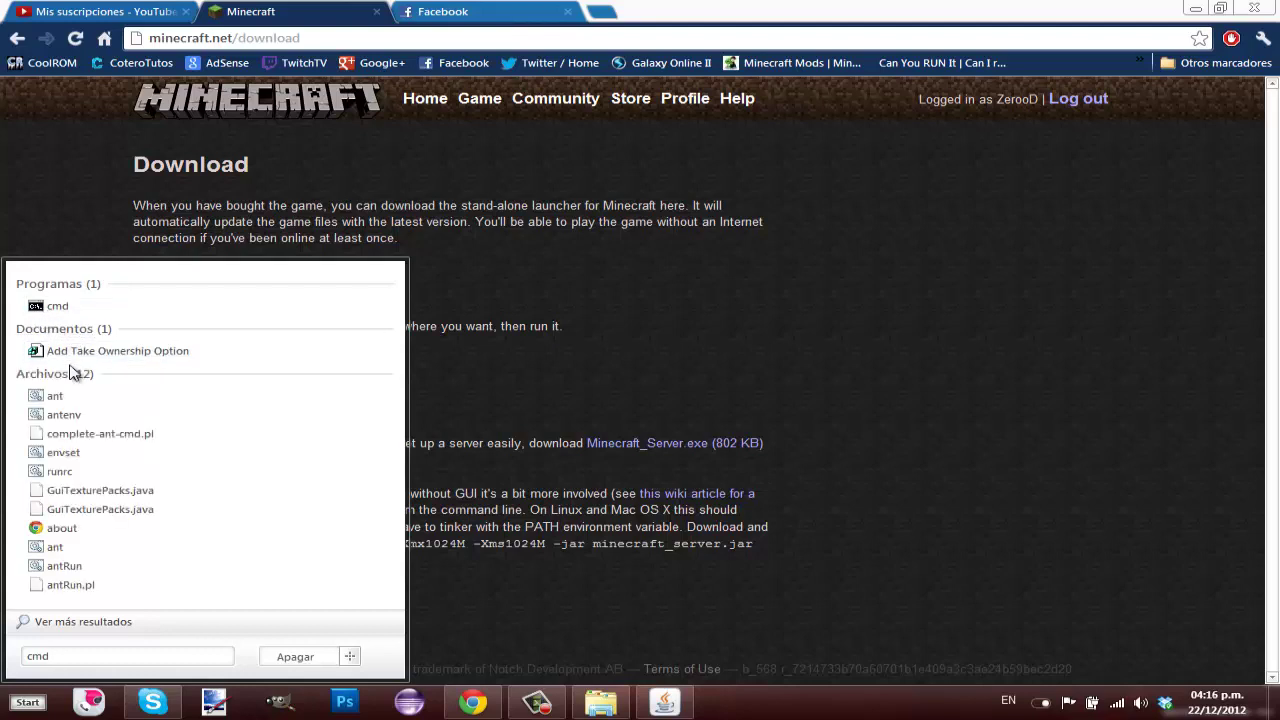
click(57, 310)
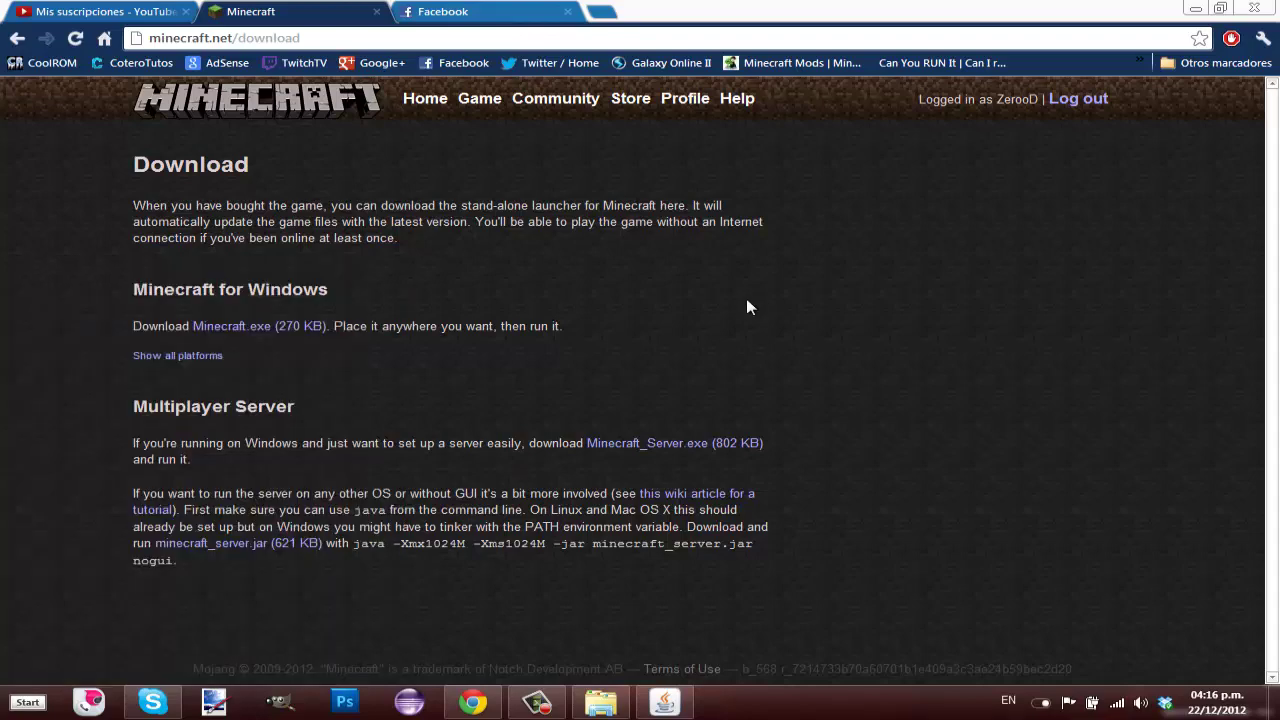
Bring up the Minecraft server window and stop the server with the /stop command
click(664, 702)
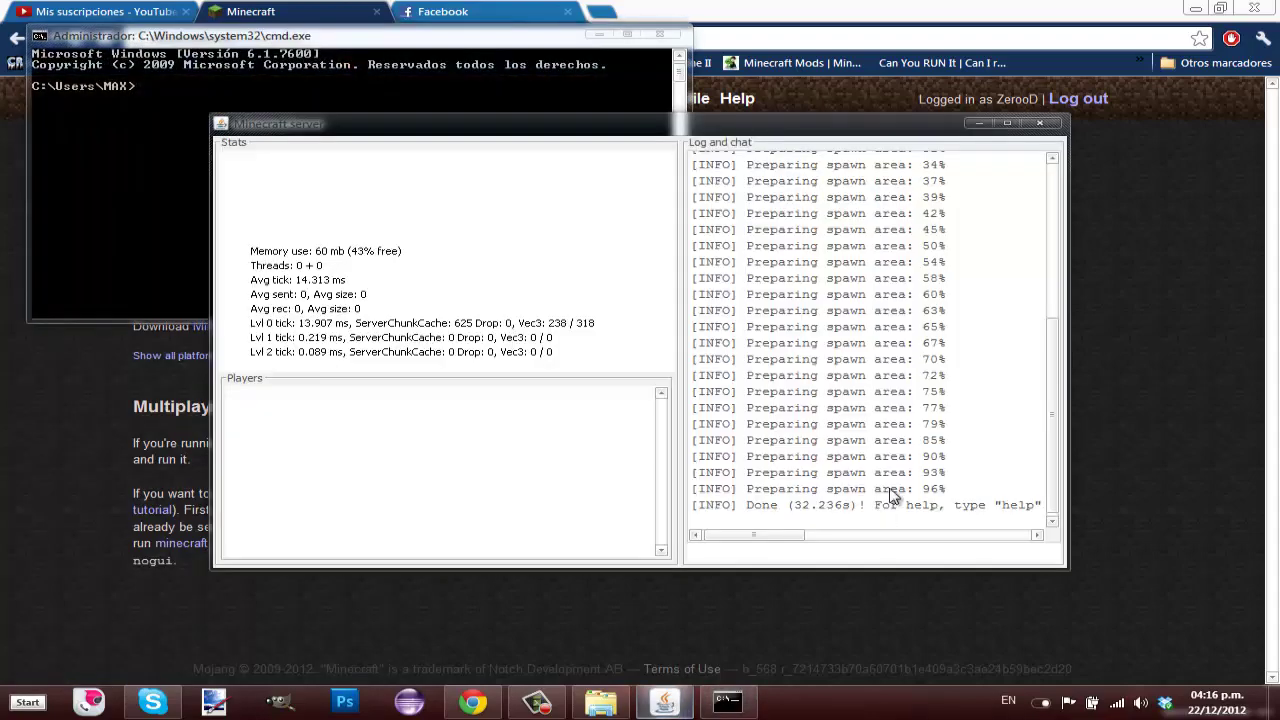
drag(790, 131, 720, 126)
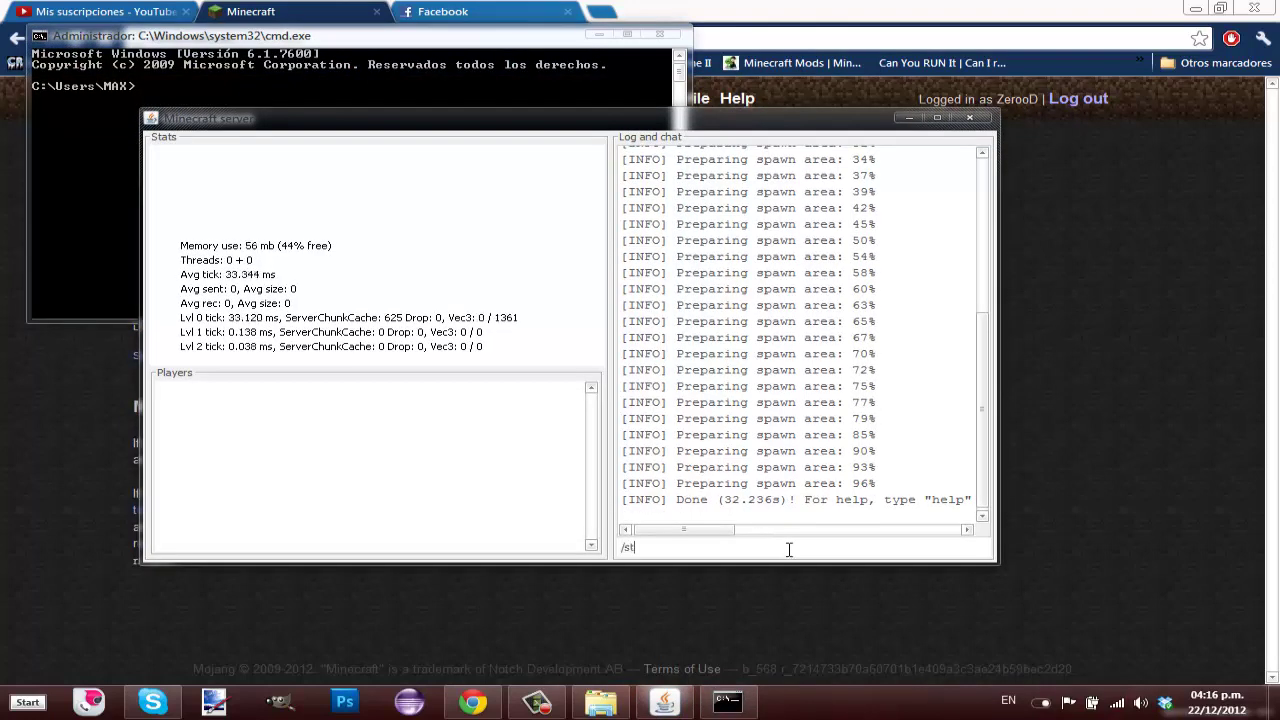
text(op)
key(Return)
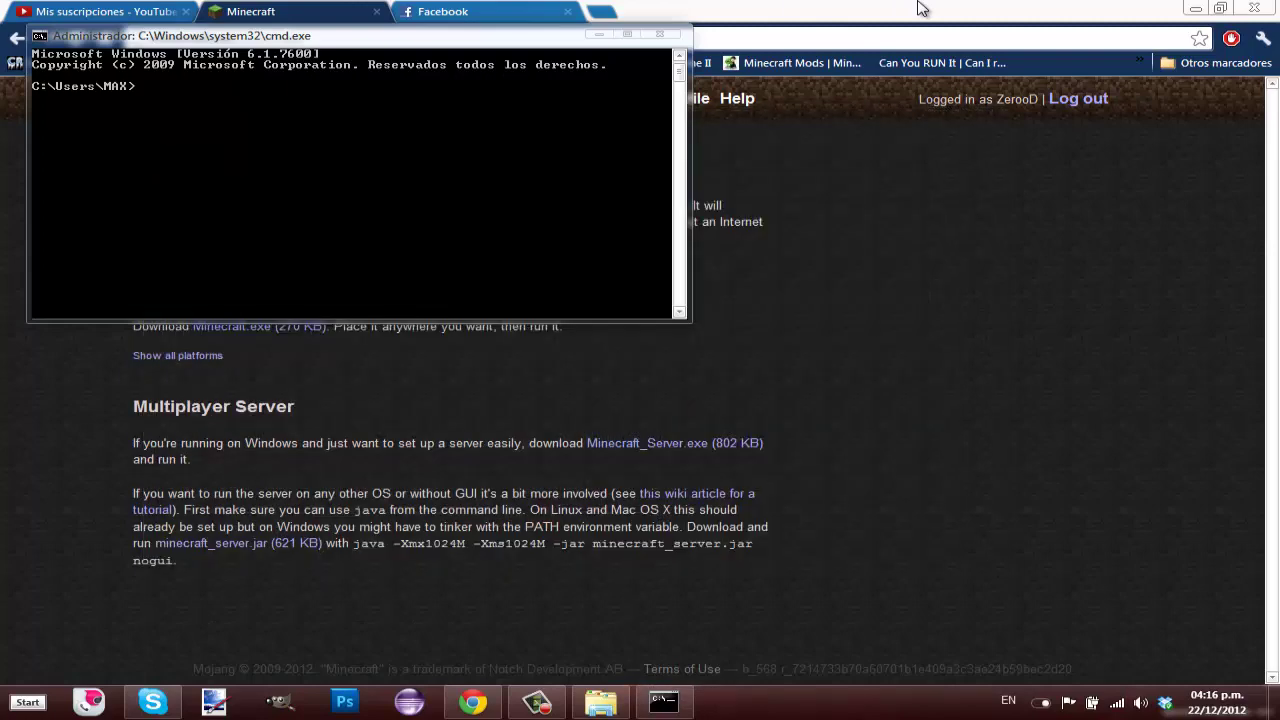
Run ipconfig in the Command Prompt to list the computer's network configuration
drag(443, 40, 662, 213)
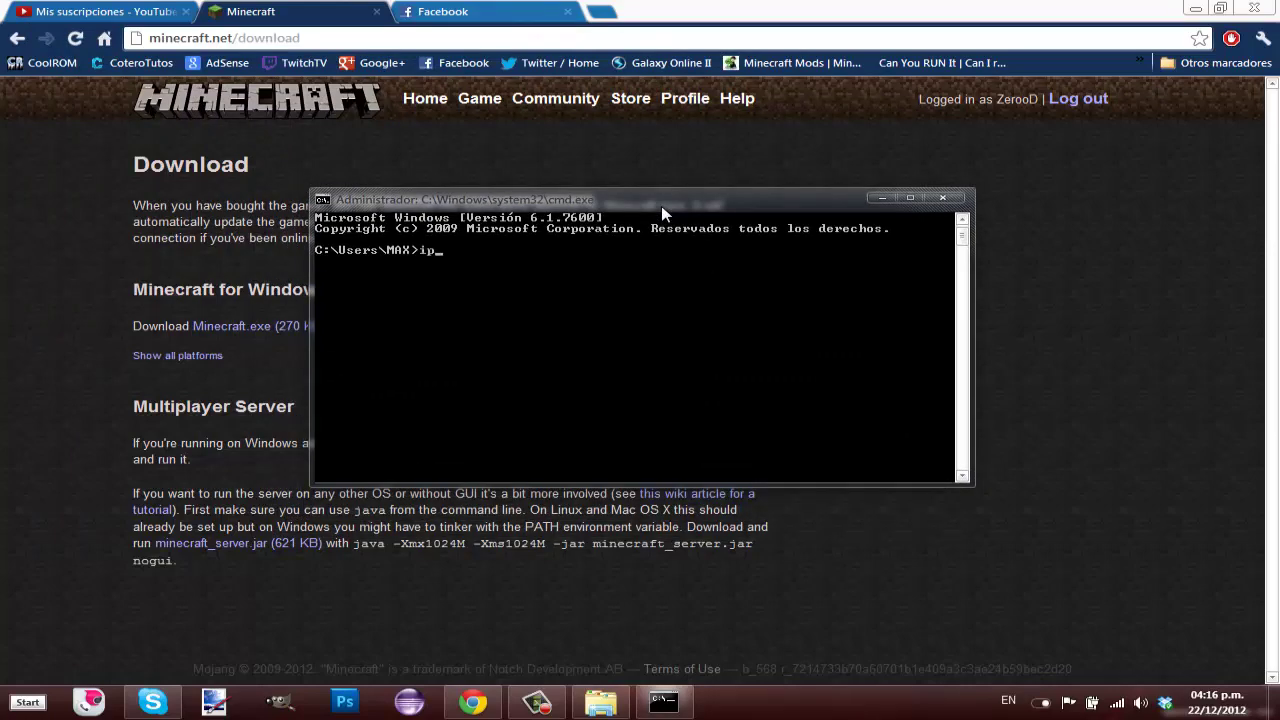
key(Return)
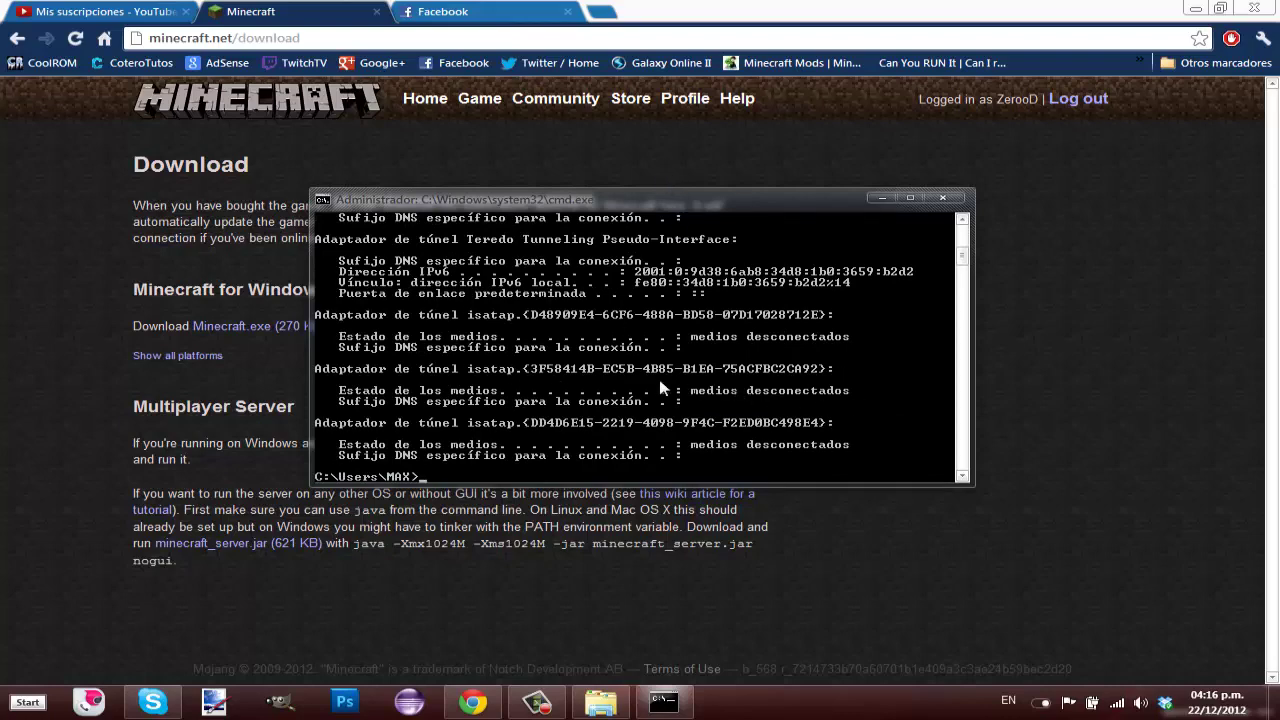
scroll(655, 388, up, 8)
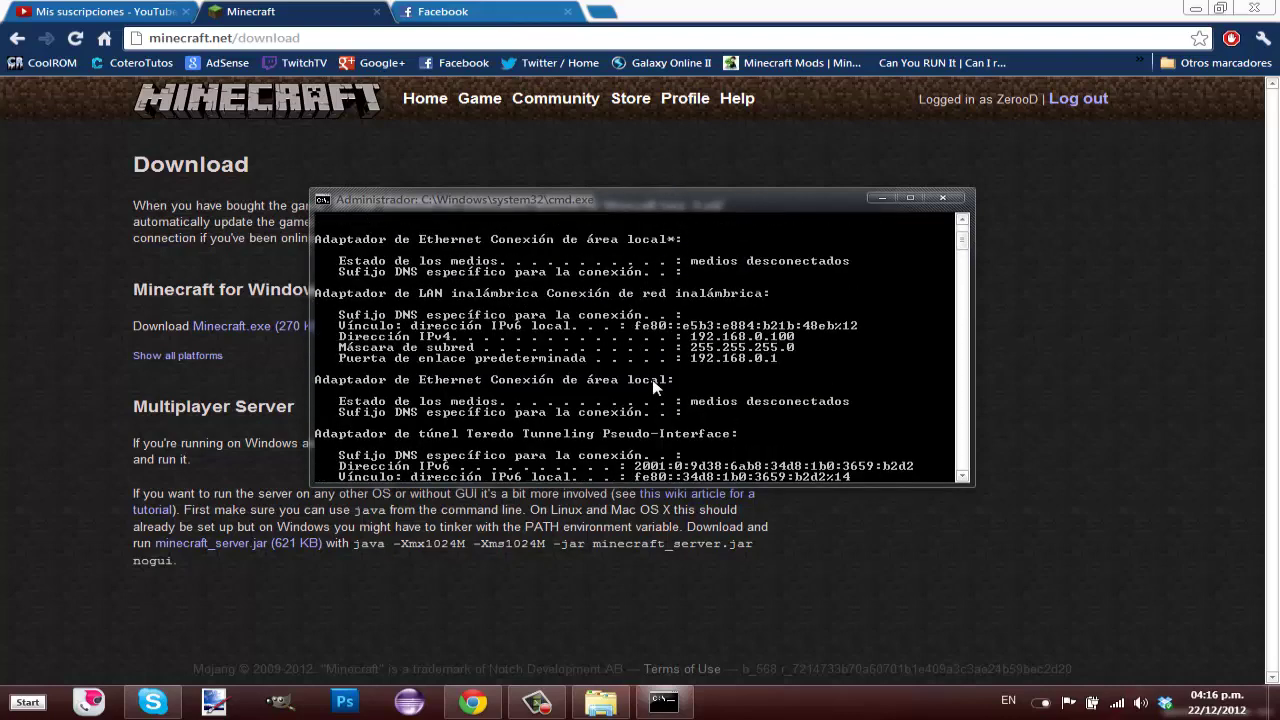
Examine the wireless LAN adapter's section of the ipconfig output and mark its default gateway address
right_click(457, 327)
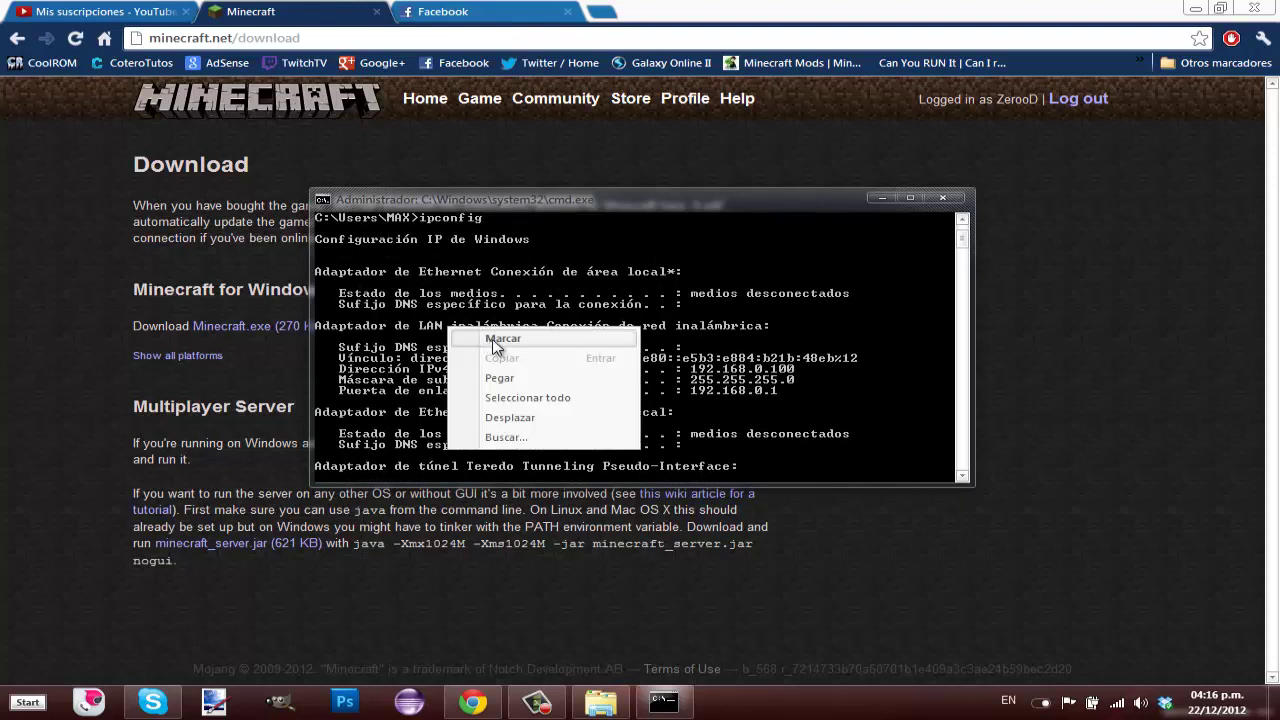
click(500, 338)
drag(778, 326, 318, 330)
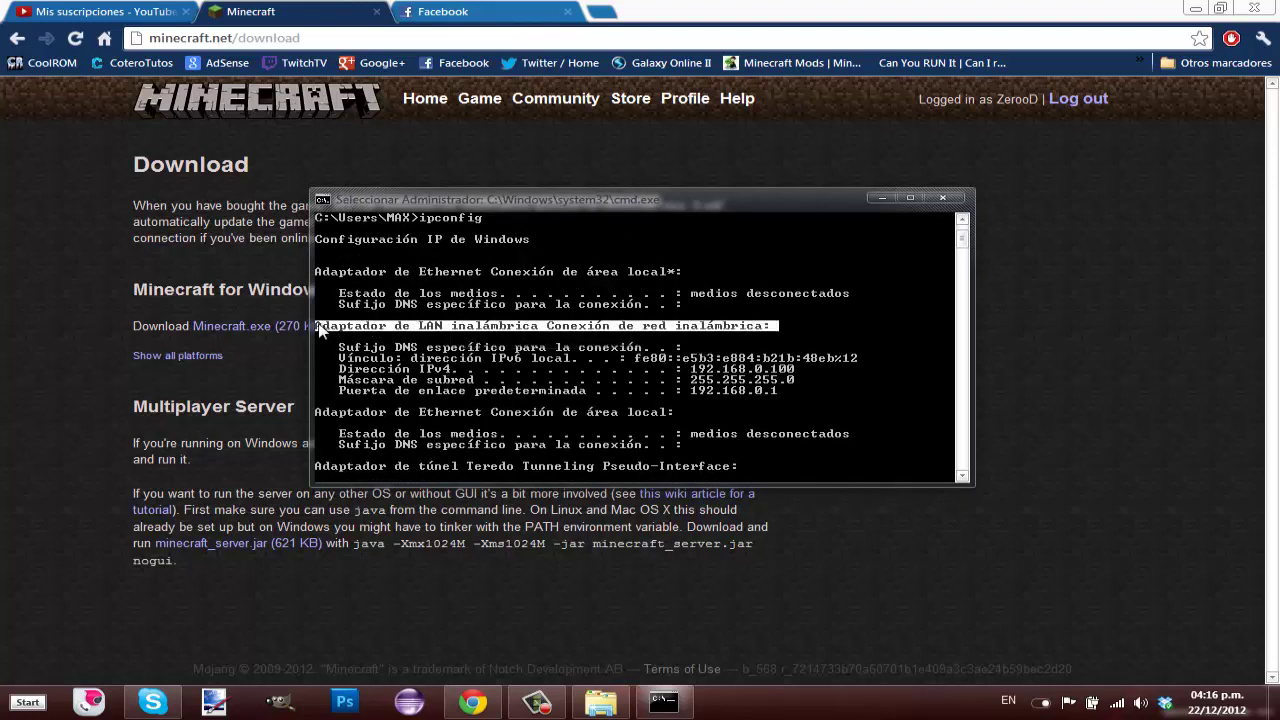
click(745, 327)
click(679, 347)
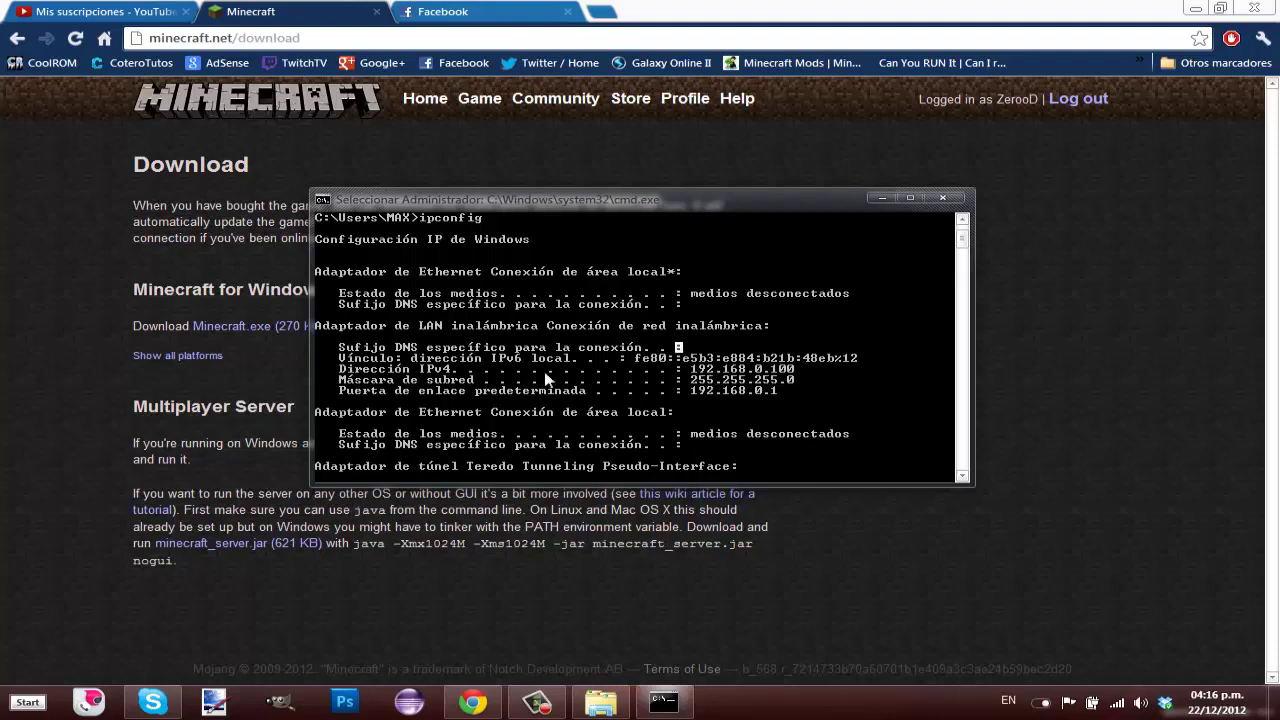
scroll(483, 374, down, 5)
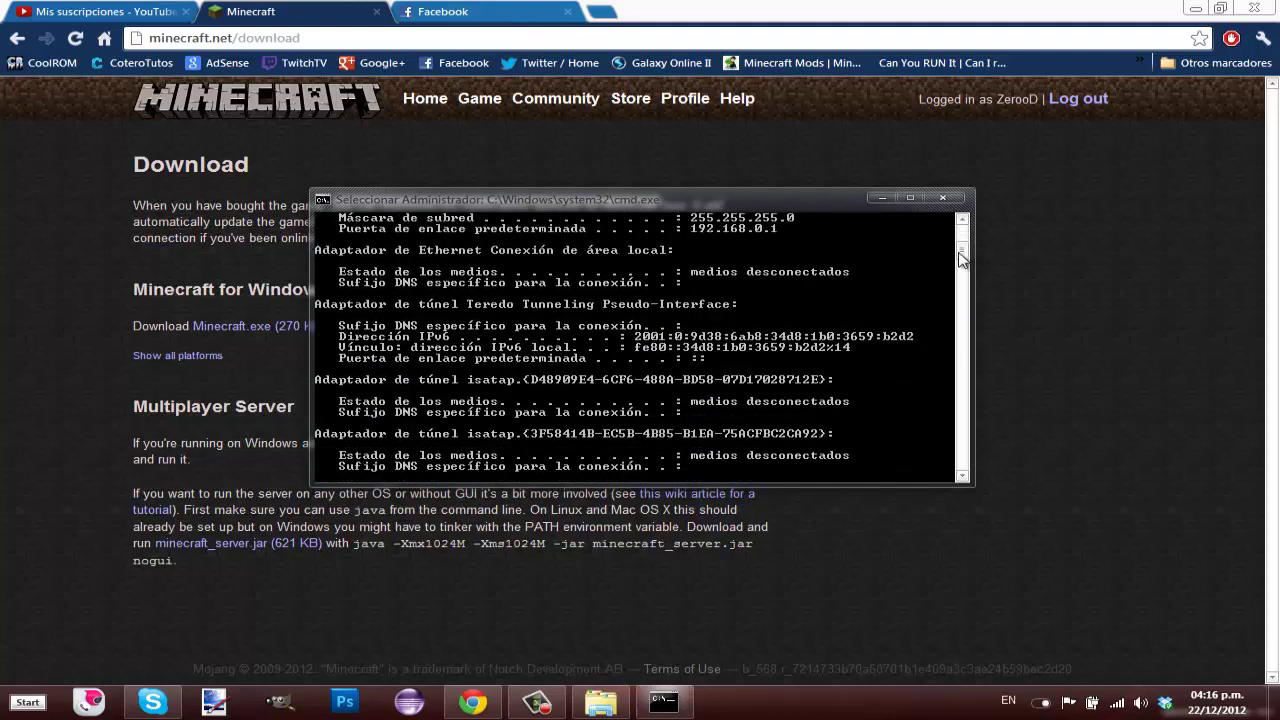
drag(962, 255, 962, 257)
click(963, 477)
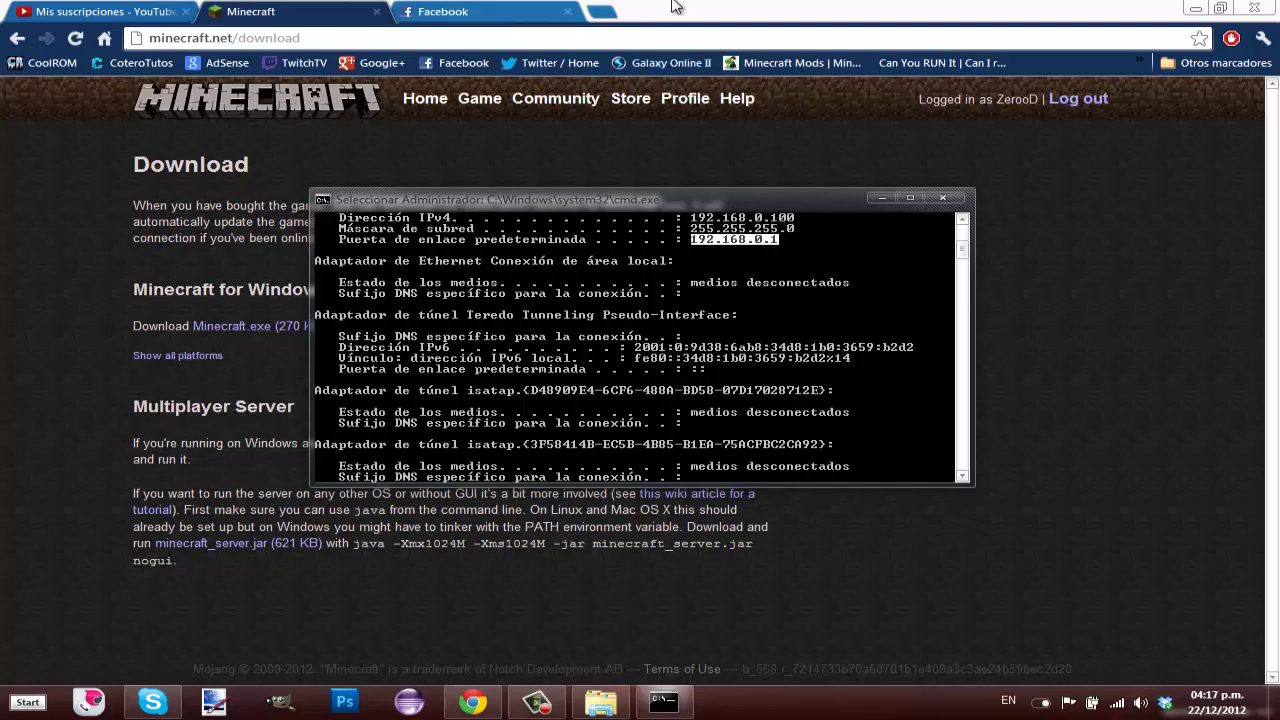
Open the router's configuration page at 192.168.0.1 in a new browser tab, checking the address against the default gateway in the Command Prompt
click(607, 20)
click(607, 15)
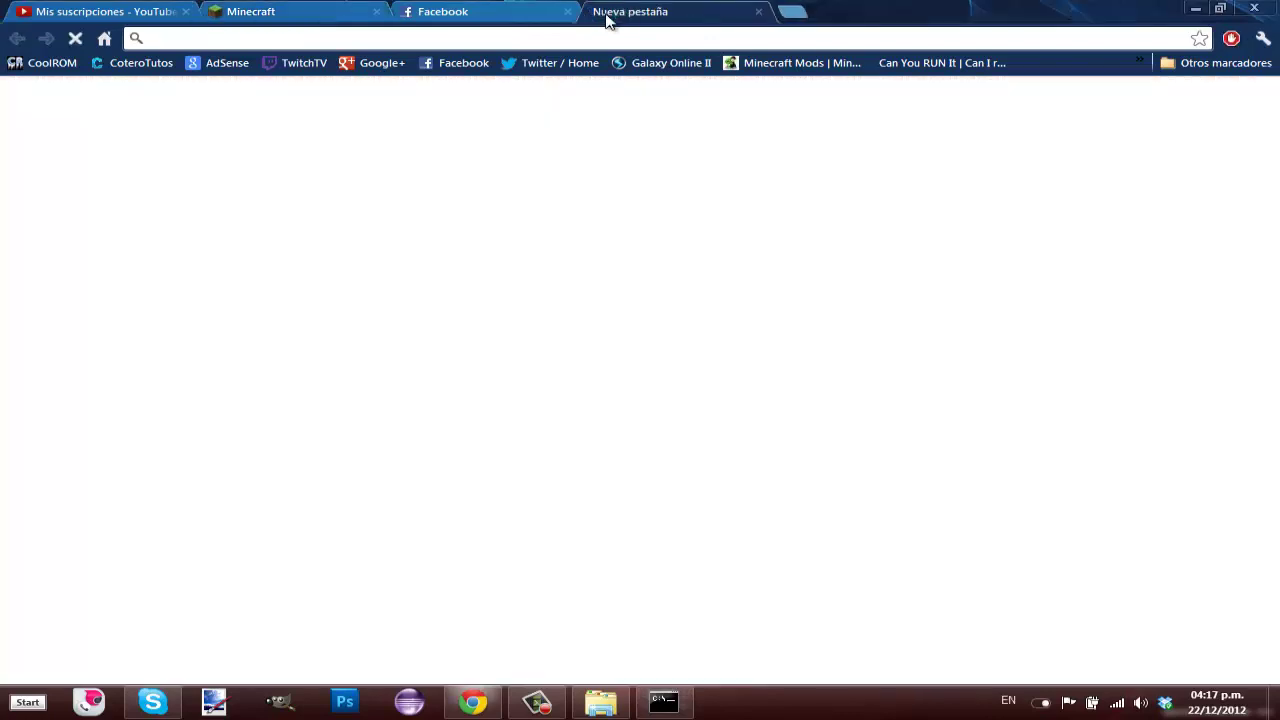
text(192)
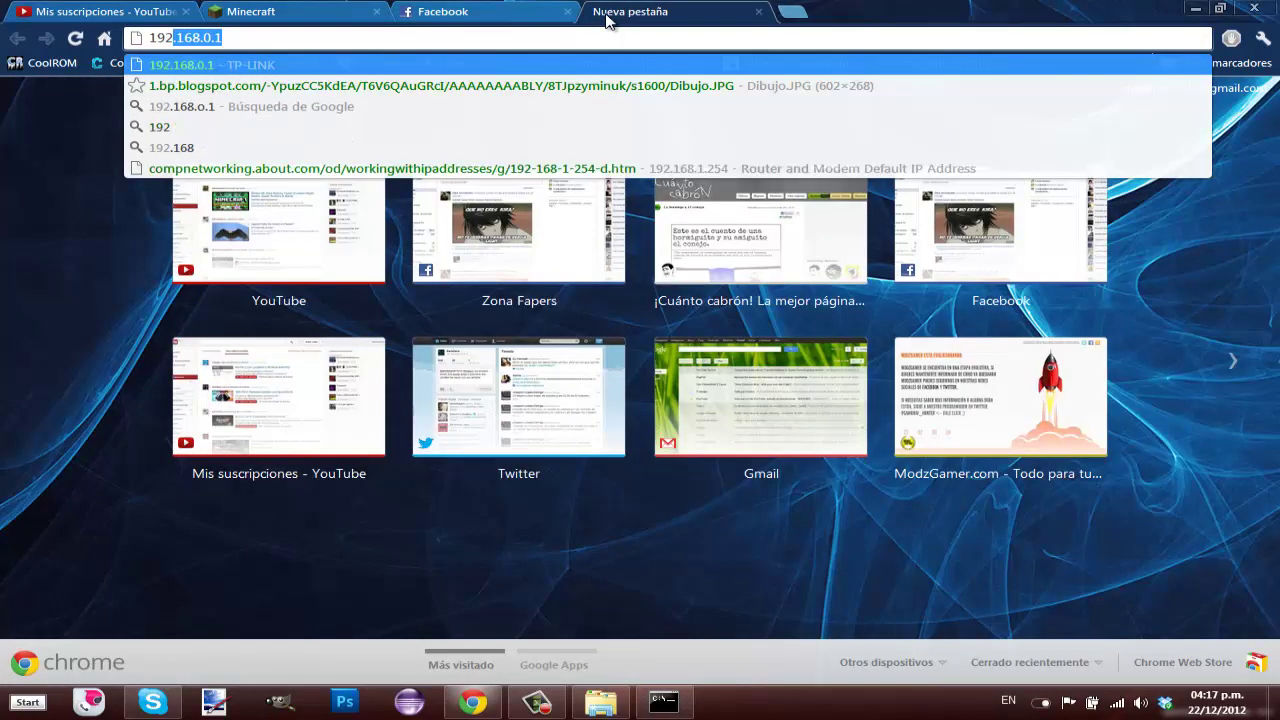
text(.1)
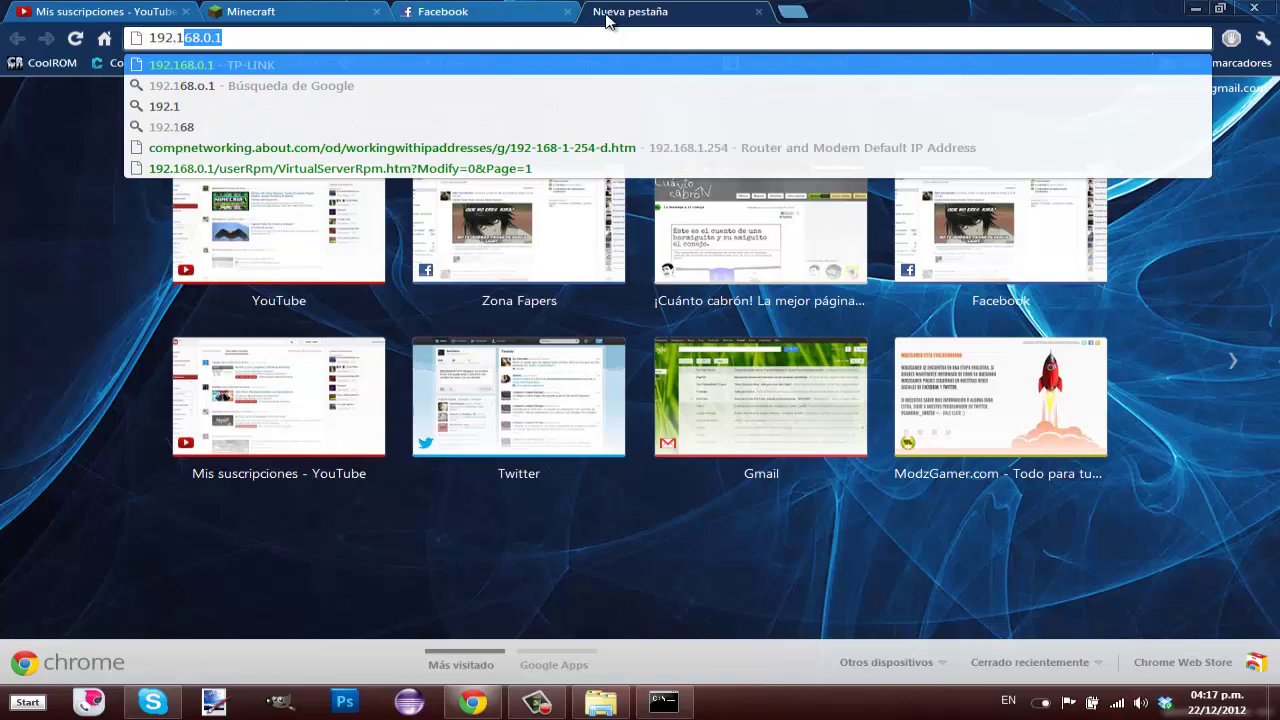
text(68.0.1)
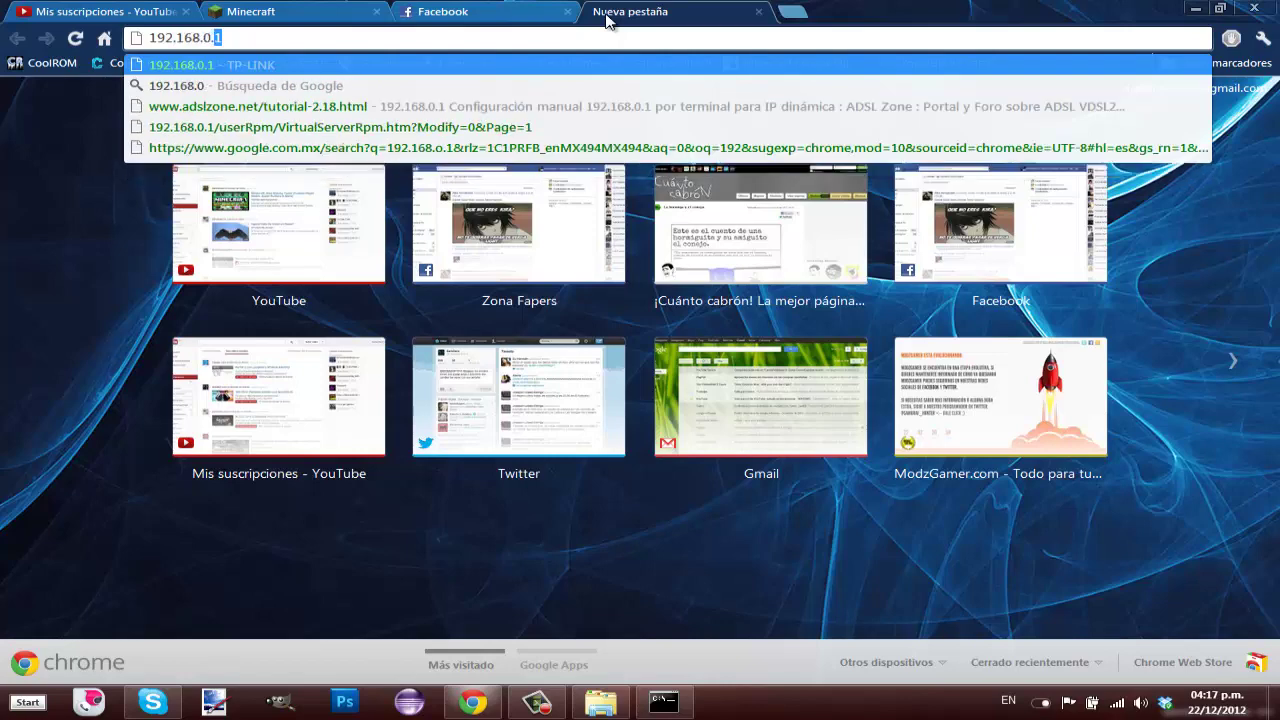
click(663, 702)
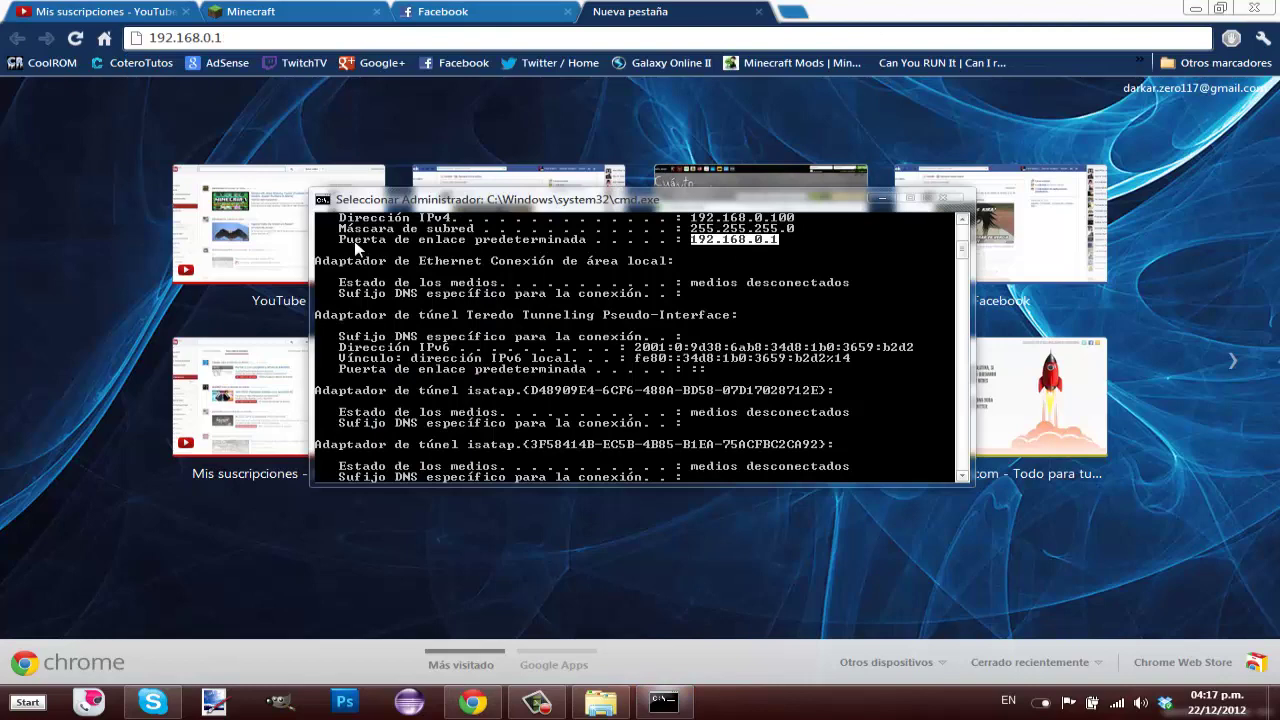
click(627, 42)
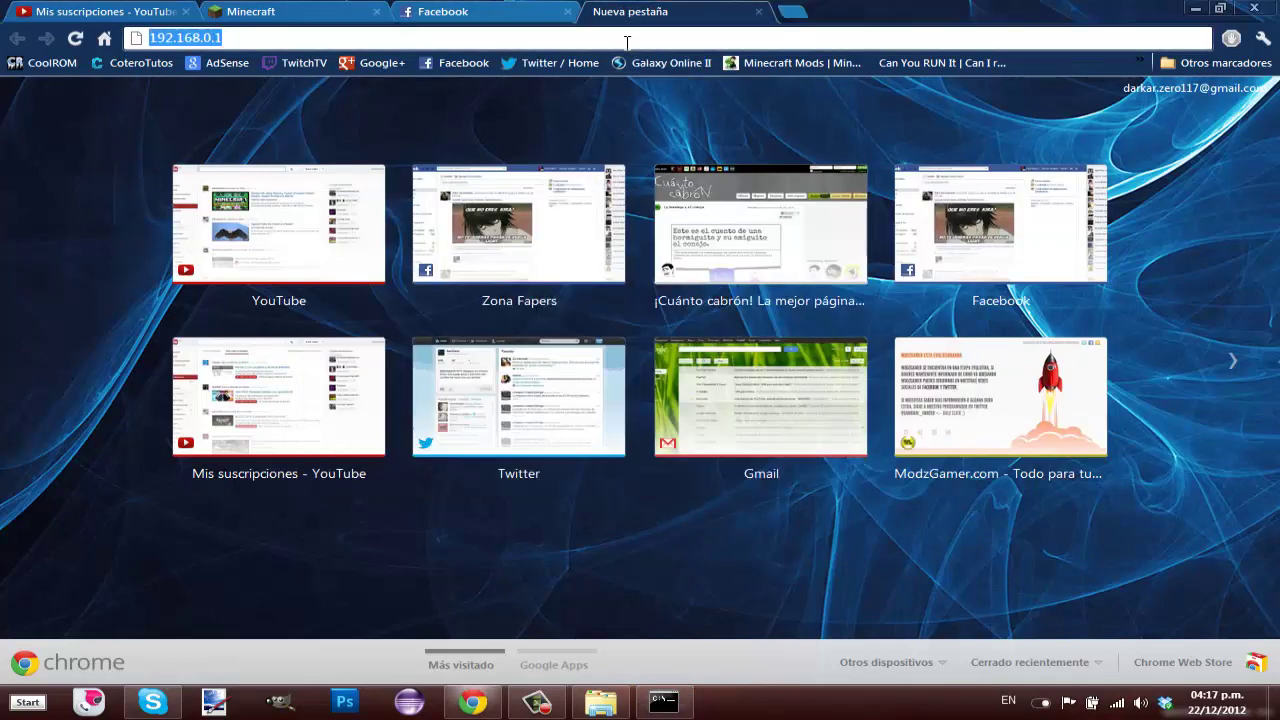
key(Return)
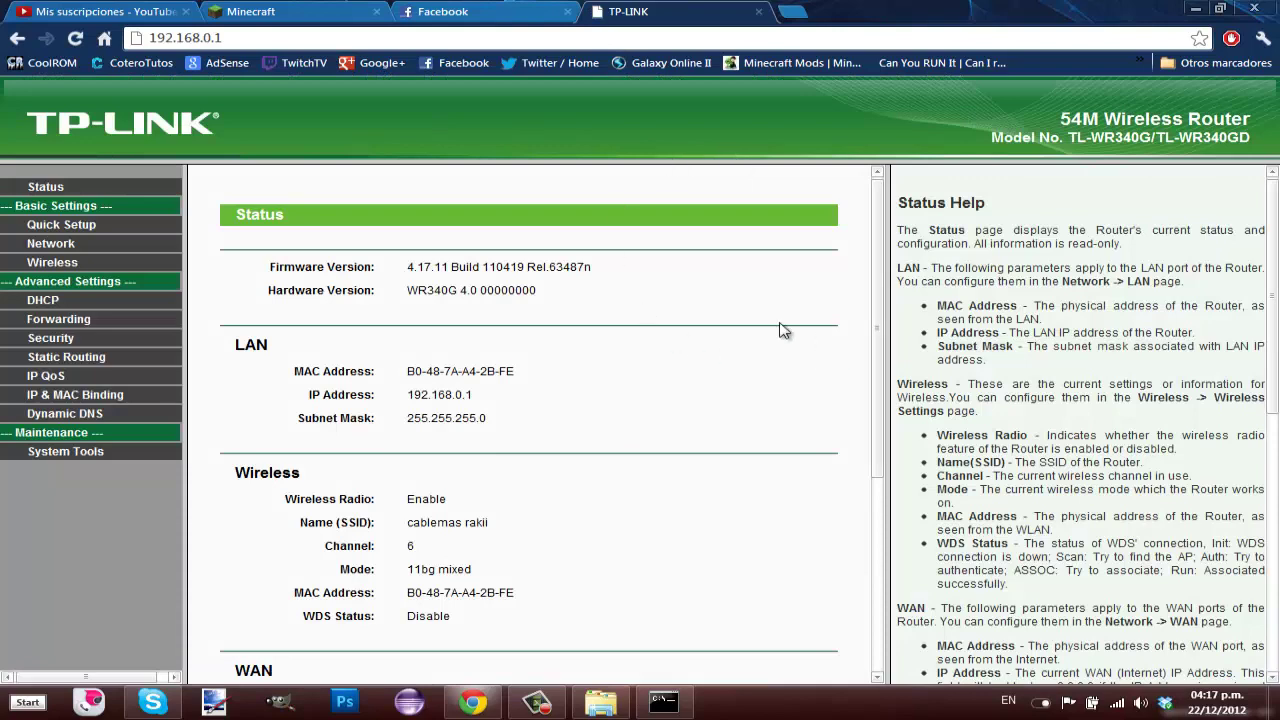
click(510, 10)
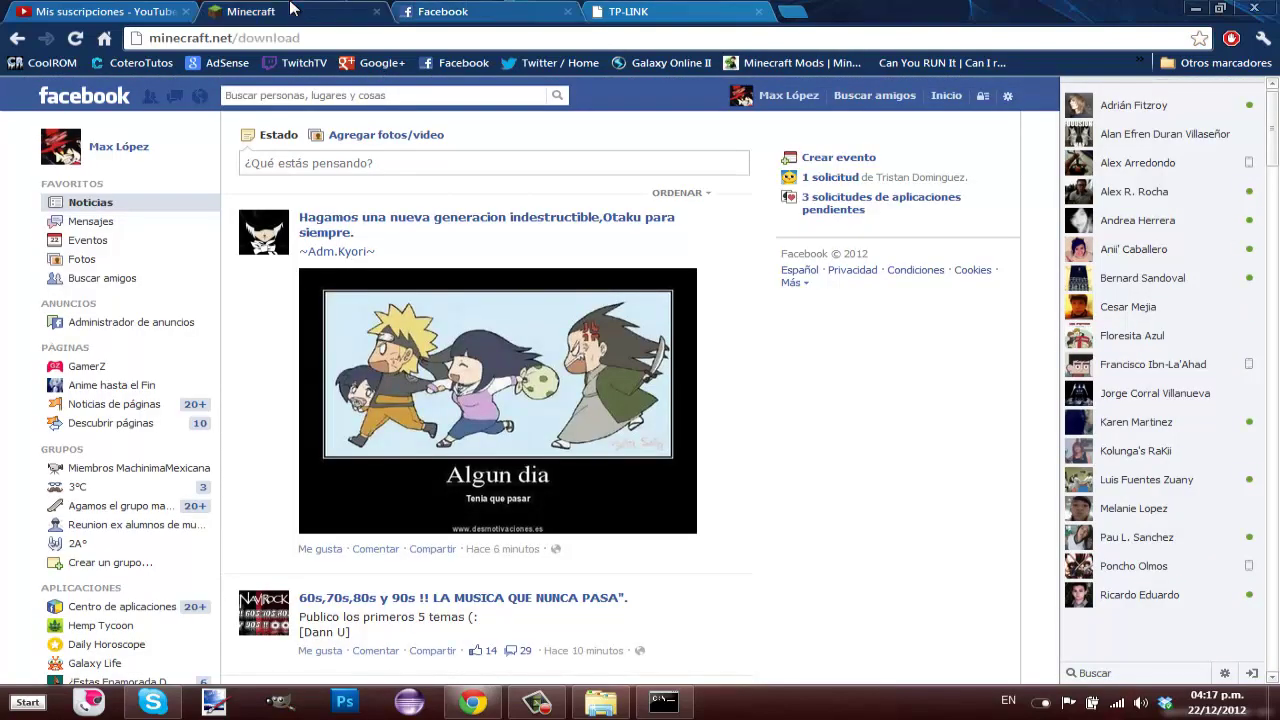
key(ctrl+shift+Tab)
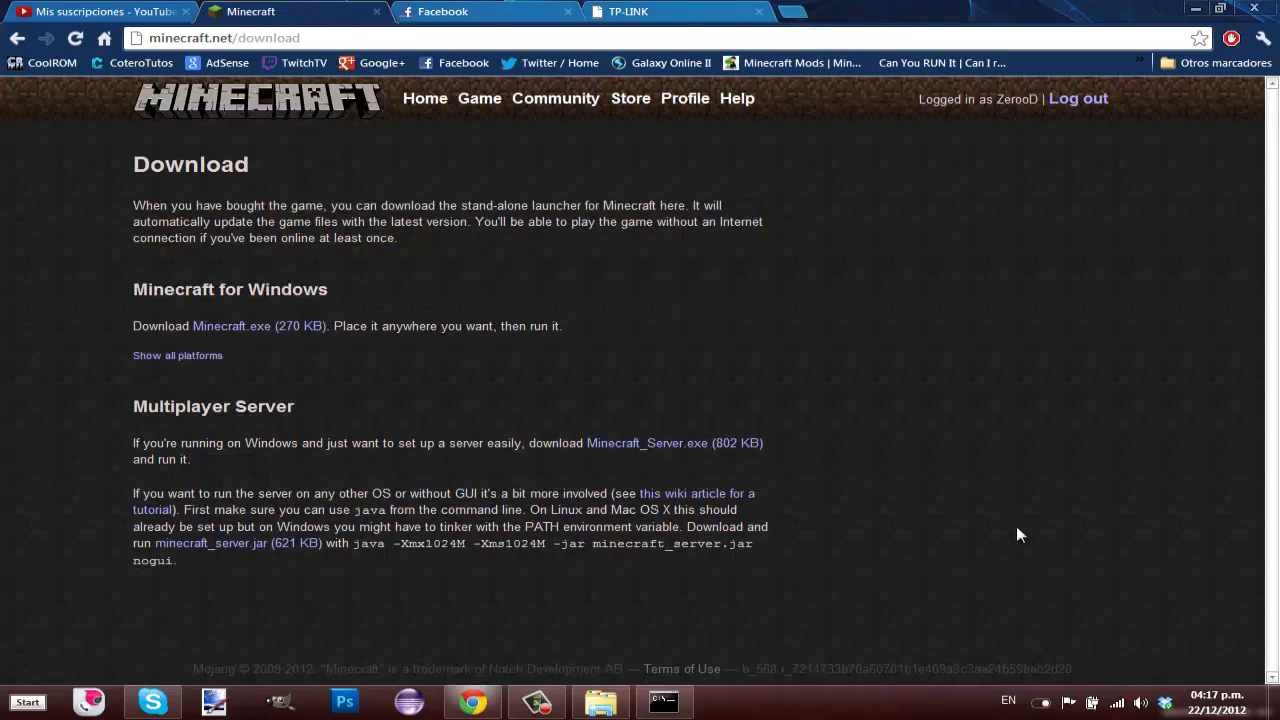
key(ctrl+Tab)
key(ctrl+Tab)
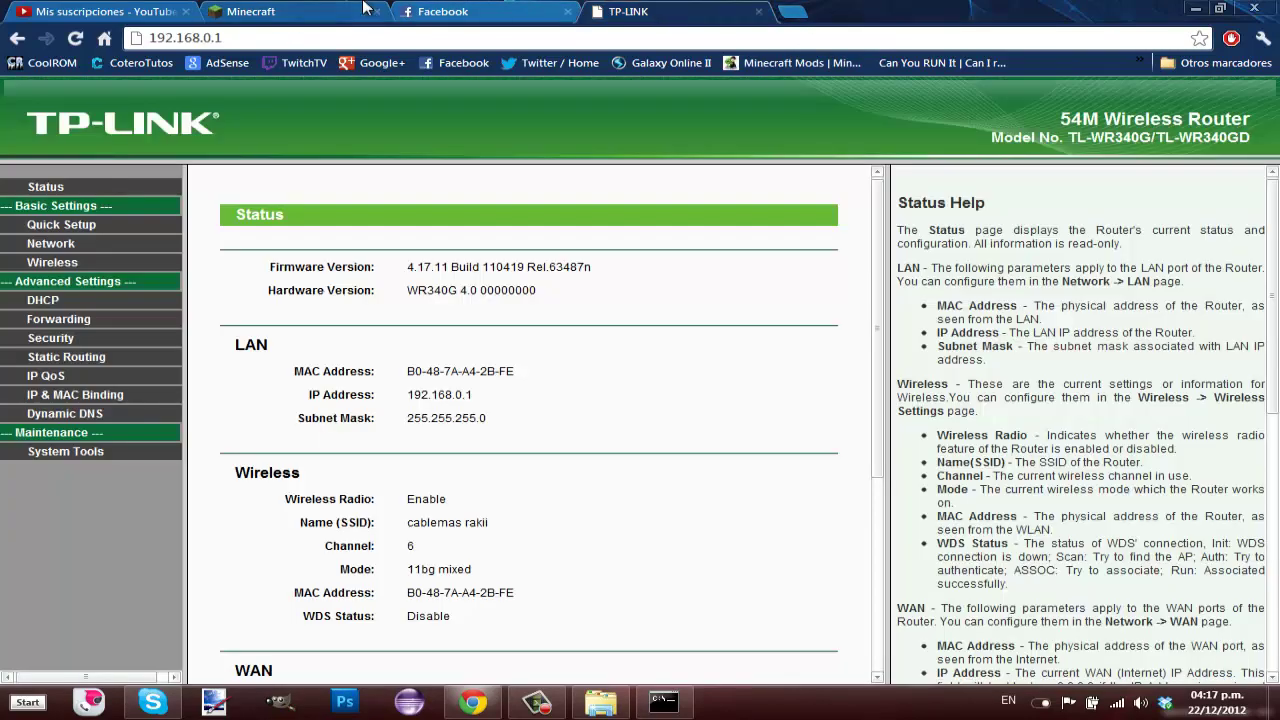
key(ctrl+shift+Tab)
key(ctrl+shift+Tab)
Reorder the browser tabs so the TP-LINK page sits directly after Minecraft and before Facebook, and return to the router page
drag(473, 11, 660, 11)
key(ctrl+shift+Tab)
key(ctrl+shift+Tab)
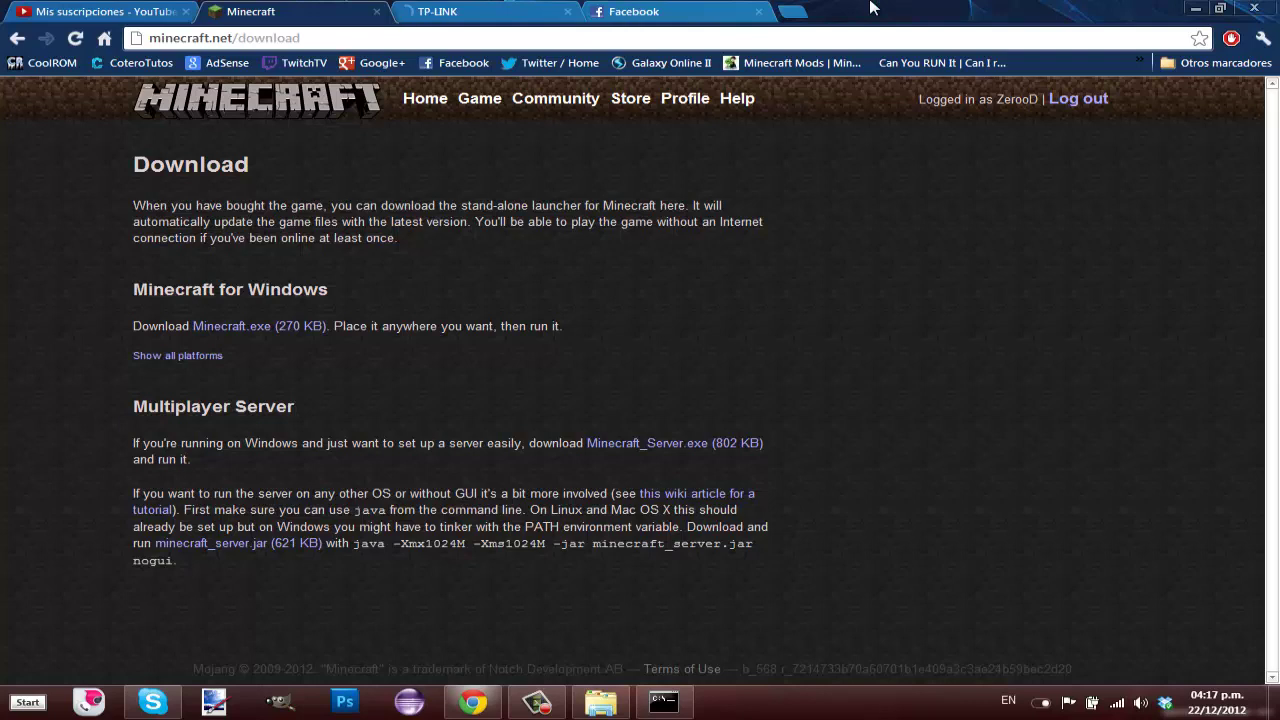
click(482, 8)
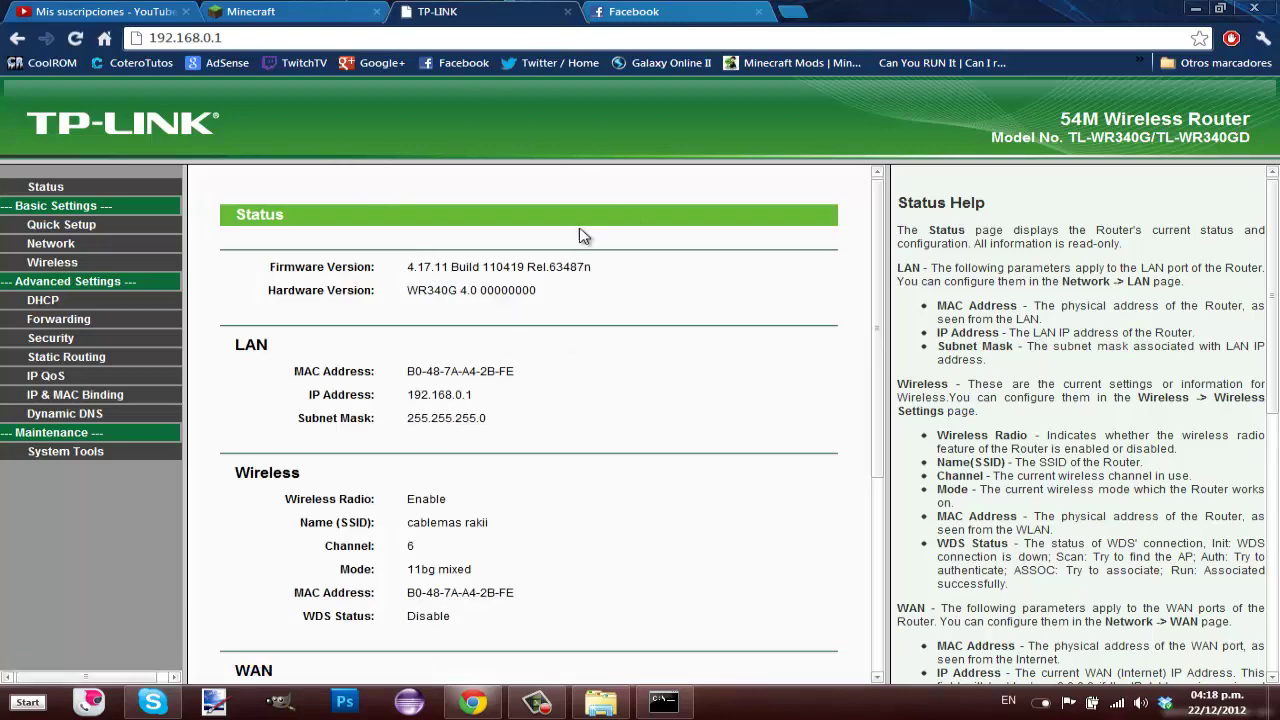
Open the Virtual Servers page under the router's Forwarding settings
scroll(1276, 424, down, 5)
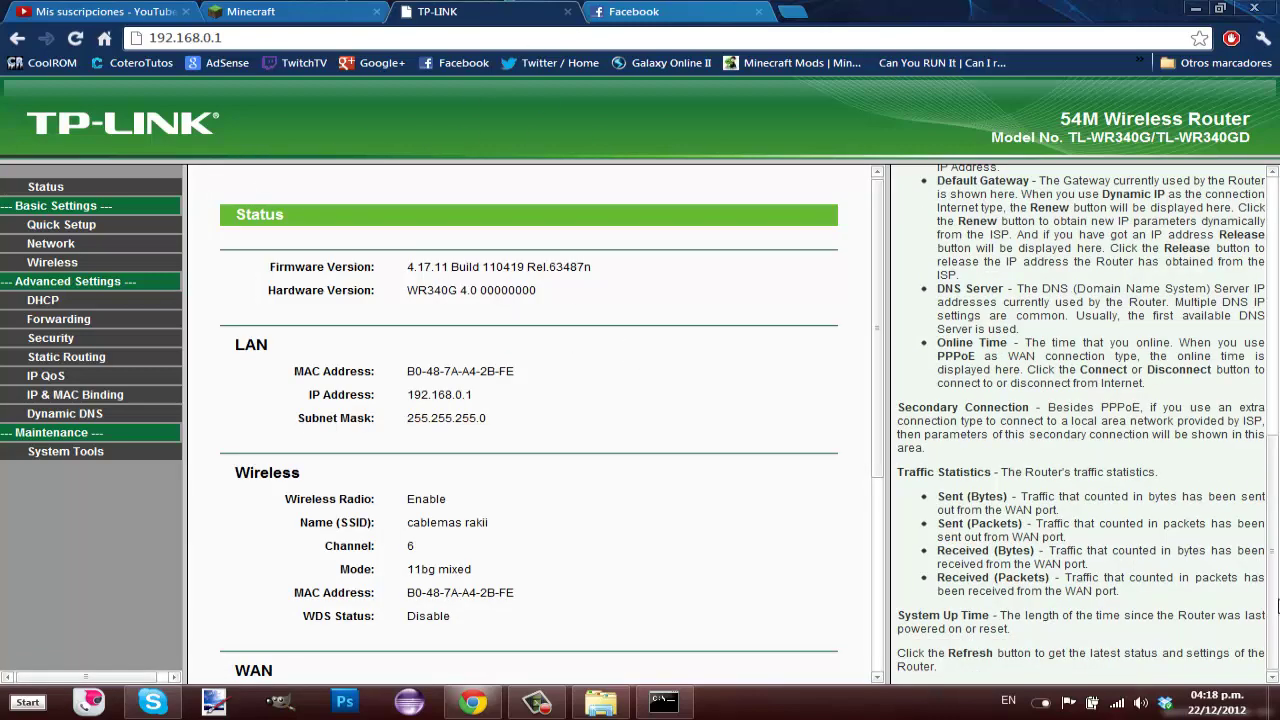
scroll(1276, 424, up, 5)
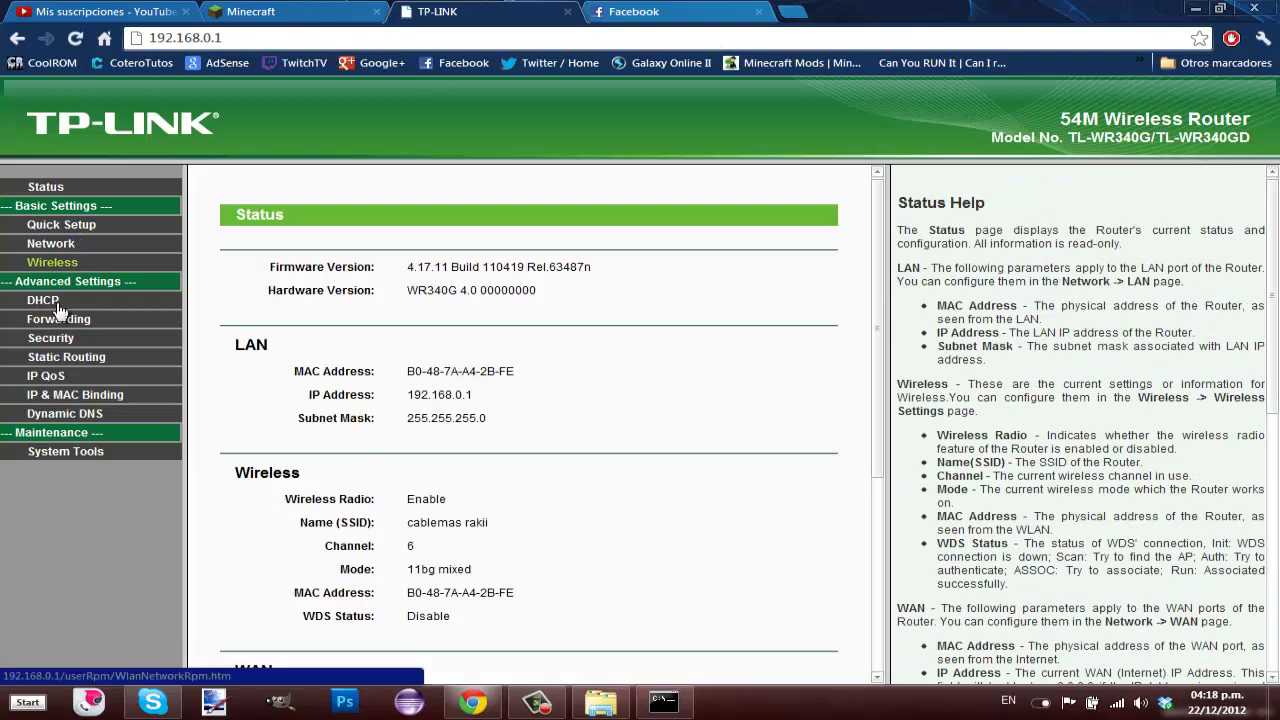
drag(15, 284, 139, 288)
click(130, 282)
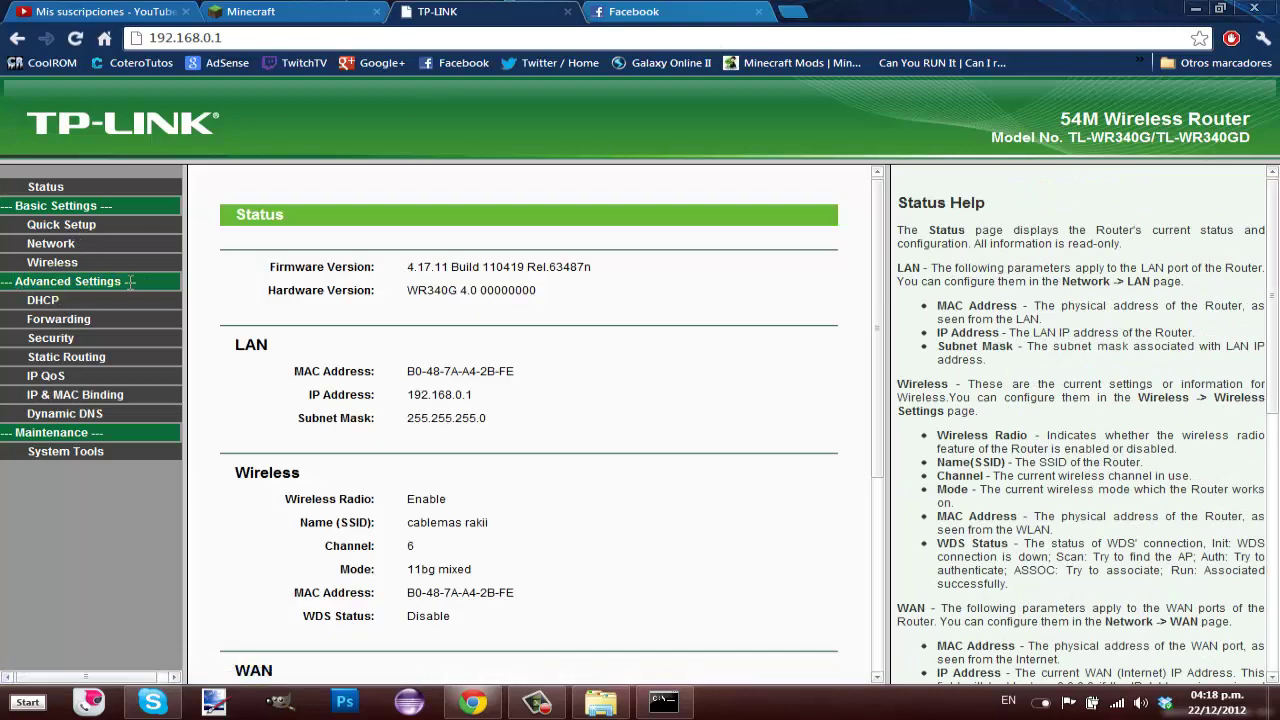
click(103, 318)
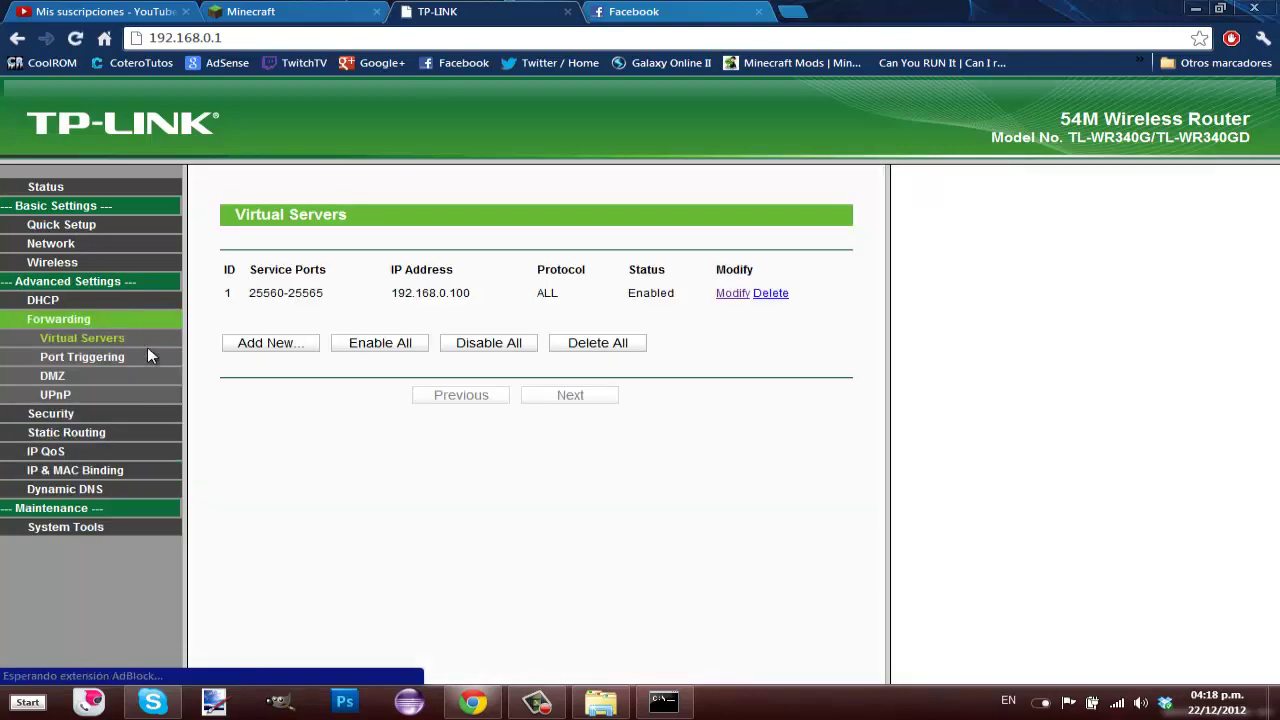
click(80, 342)
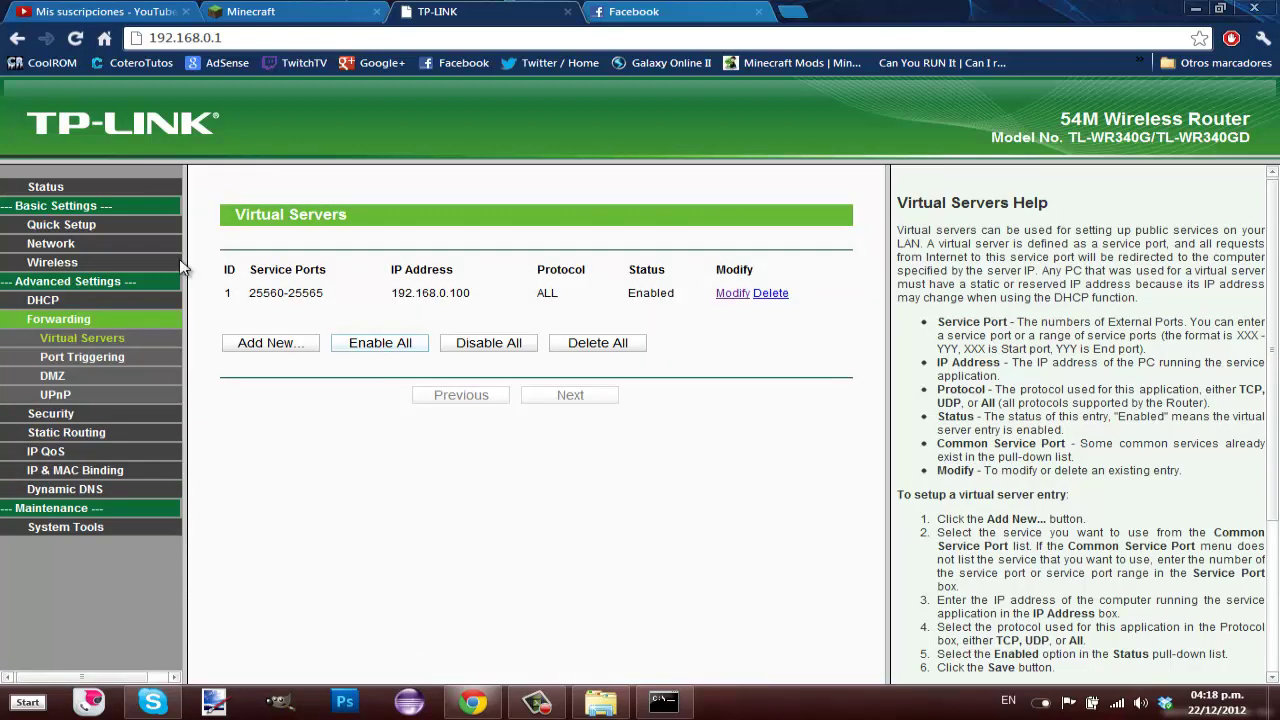
drag(325, 293, 232, 268)
click(316, 305)
drag(325, 293, 248, 293)
key(ctrl+c)
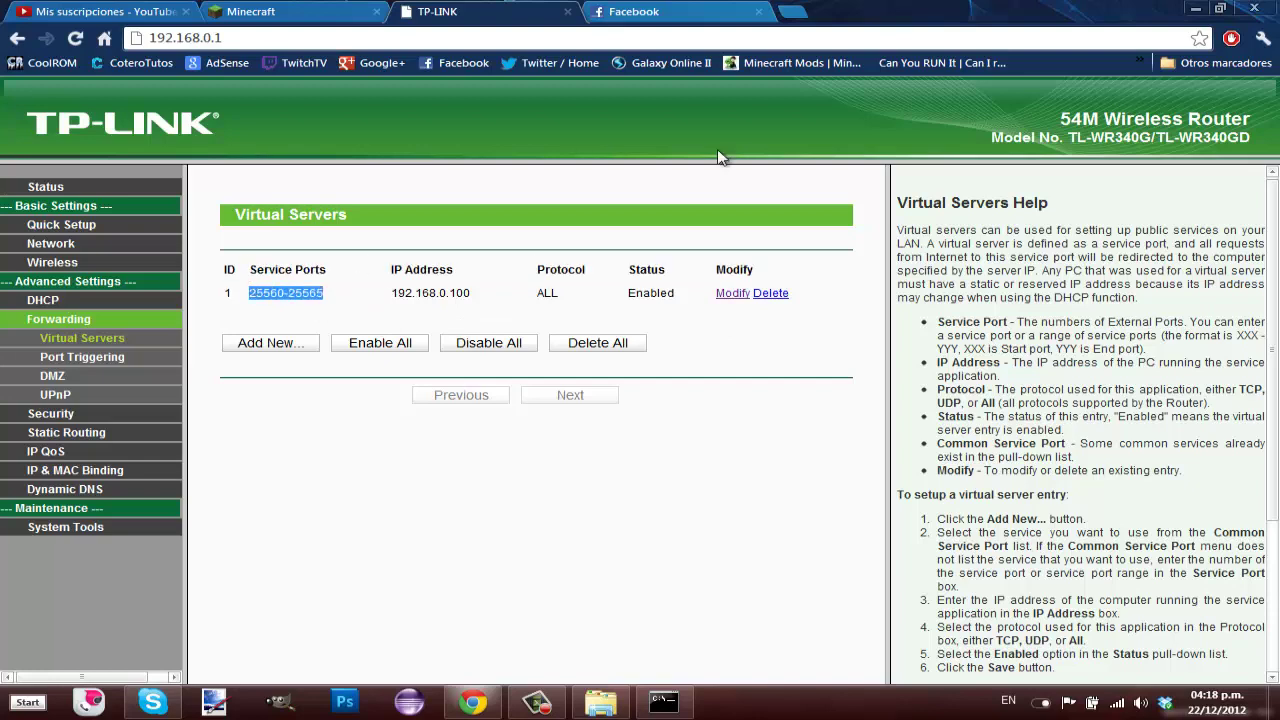
click(788, 12)
key(ctrl+v)
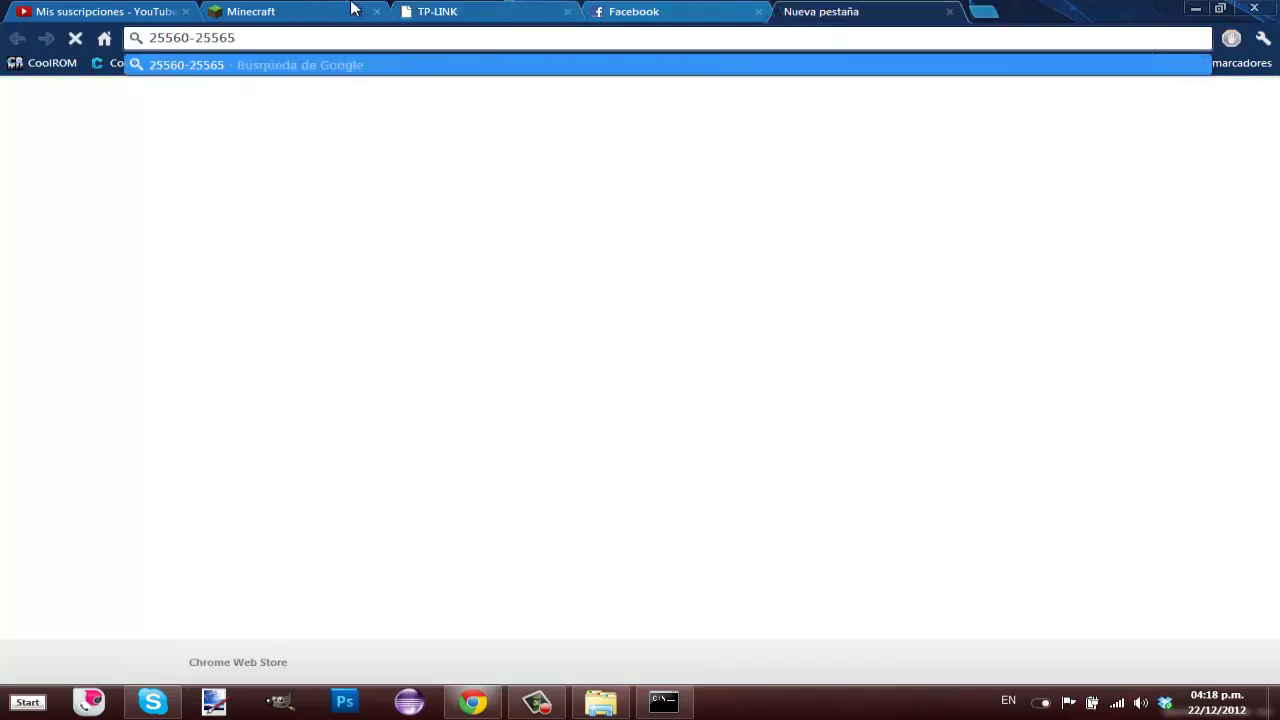
click(352, 11)
click(536, 10)
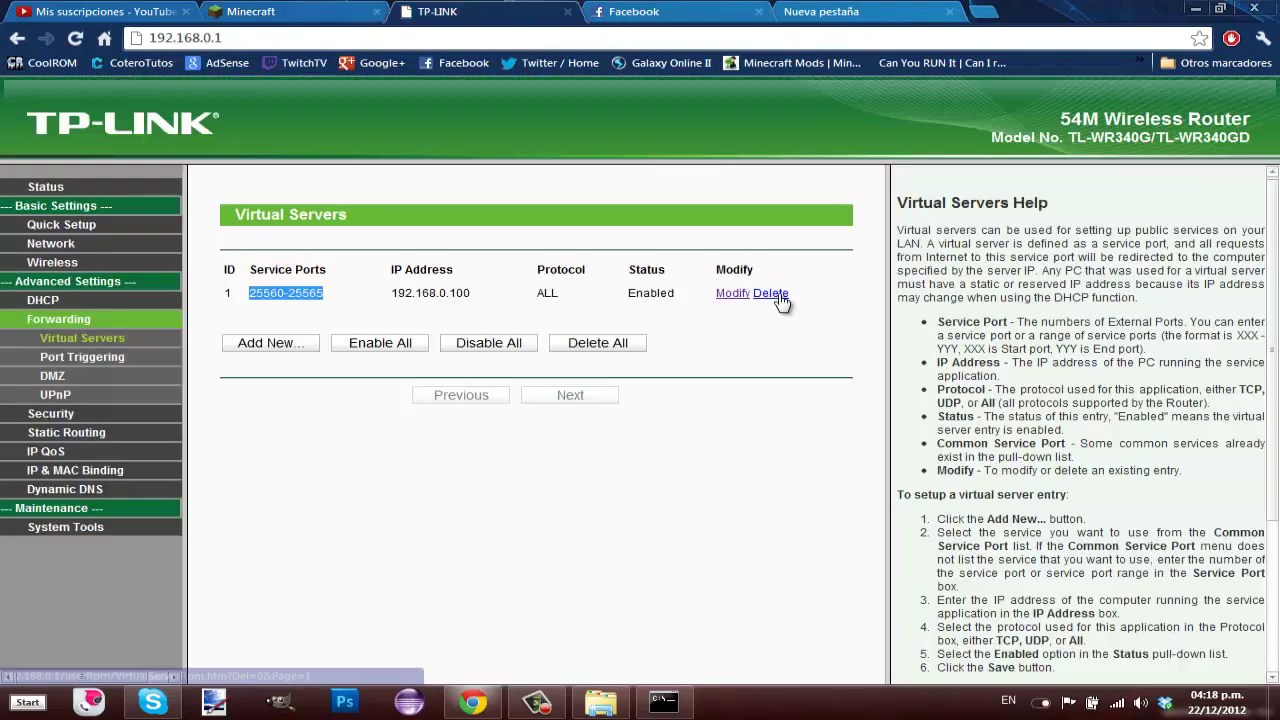
Delete the existing virtual server entry and start a new one at its service port
click(775, 295)
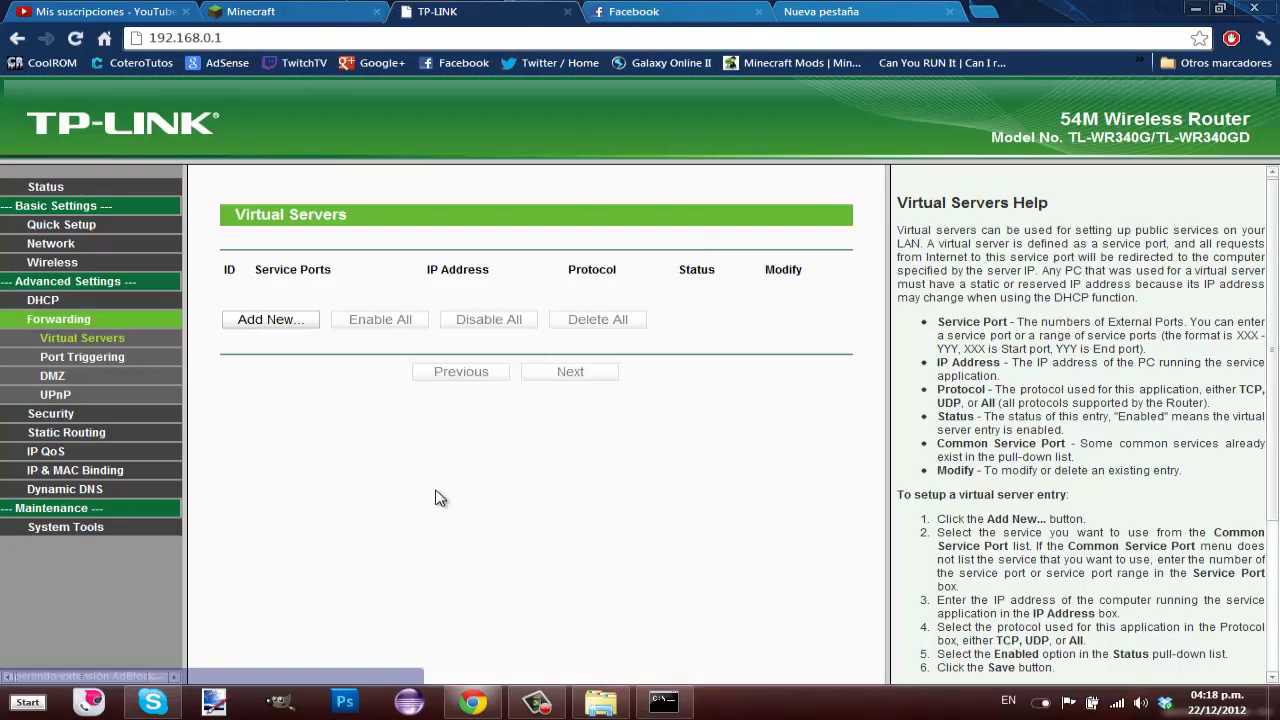
click(268, 320)
click(486, 266)
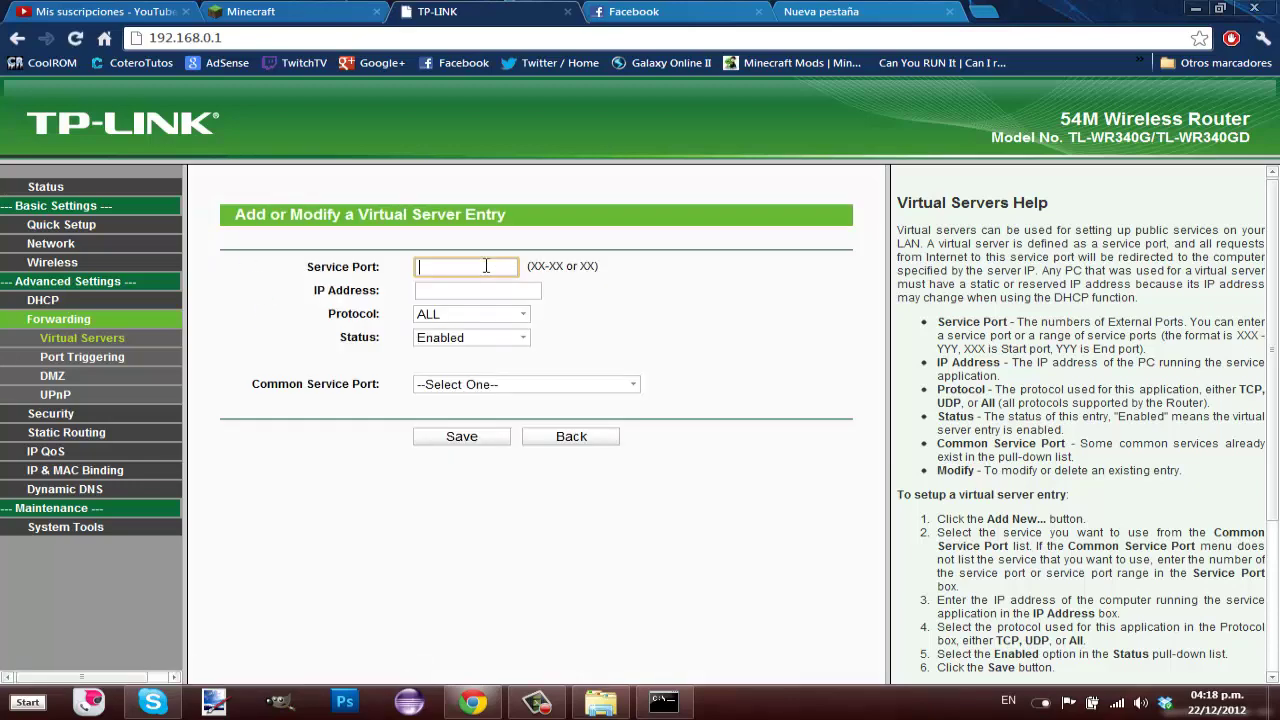
click(884, 11)
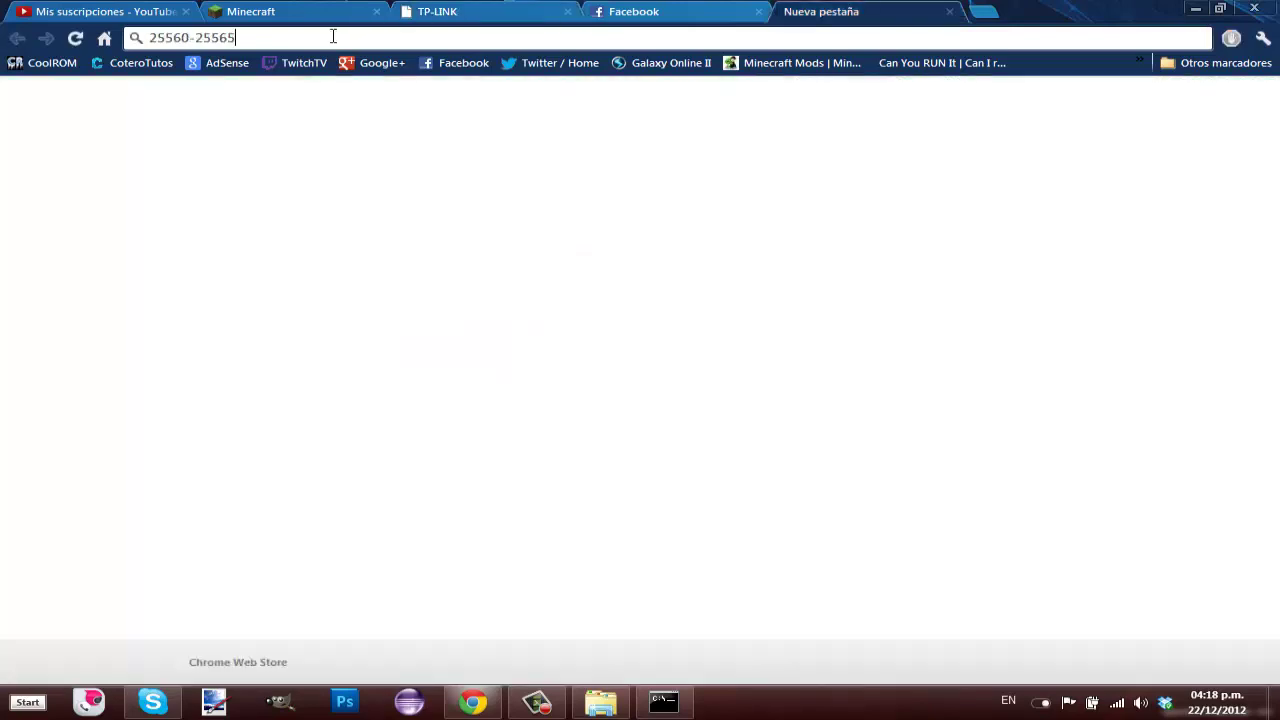
click(140, 38)
key(ctrl+c)
click(291, 11)
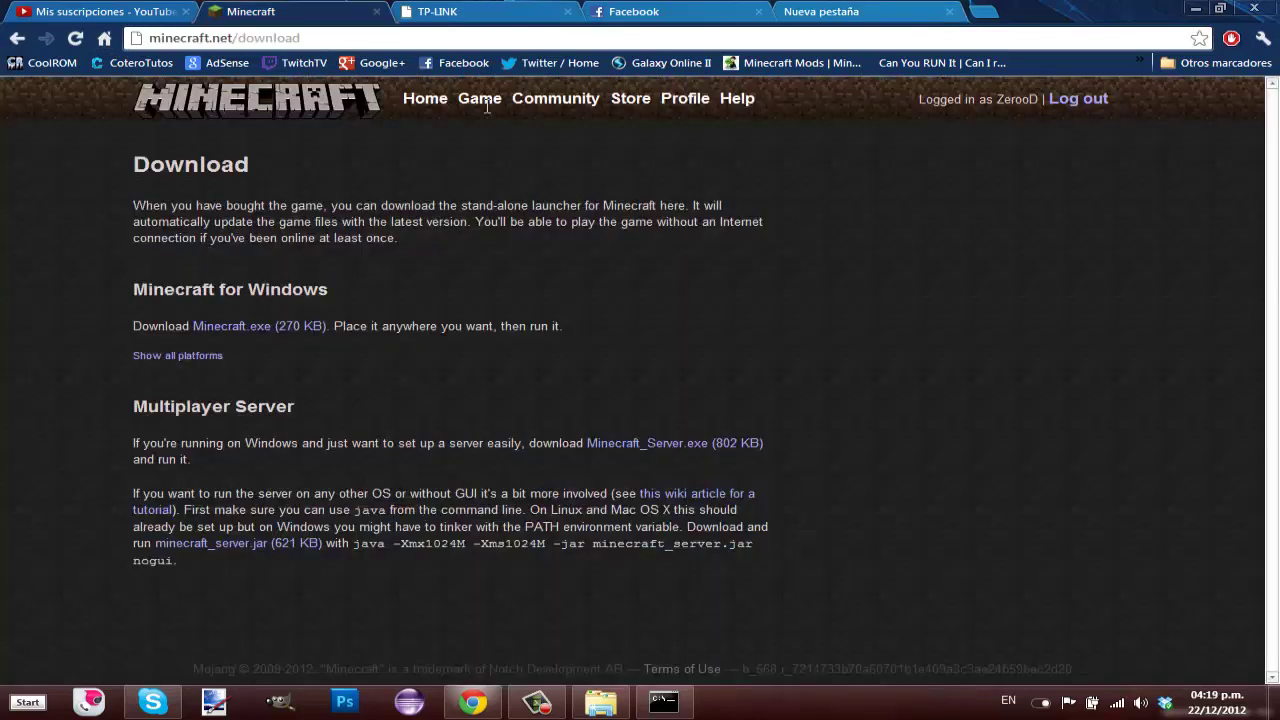
click(445, 11)
key(ctrl+v)
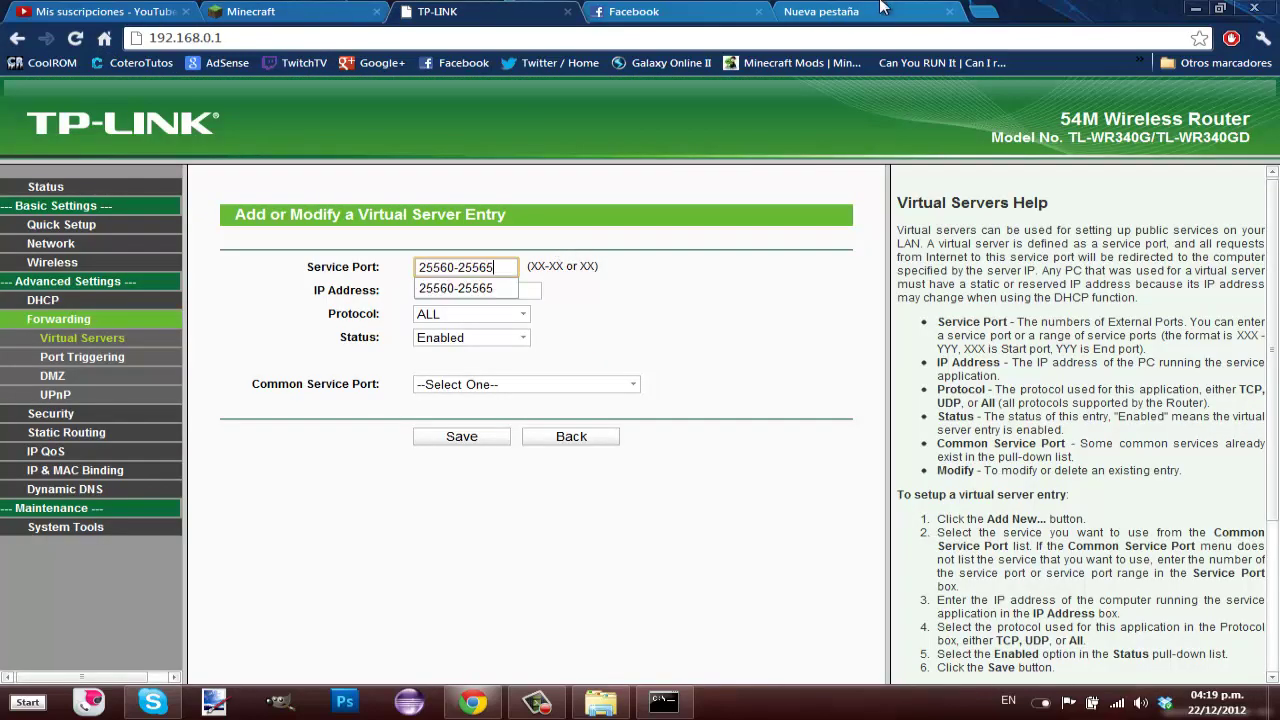
click(949, 11)
Check the server-port line in the server properties file of the Server TU folder, and return to the router page
click(604, 703)
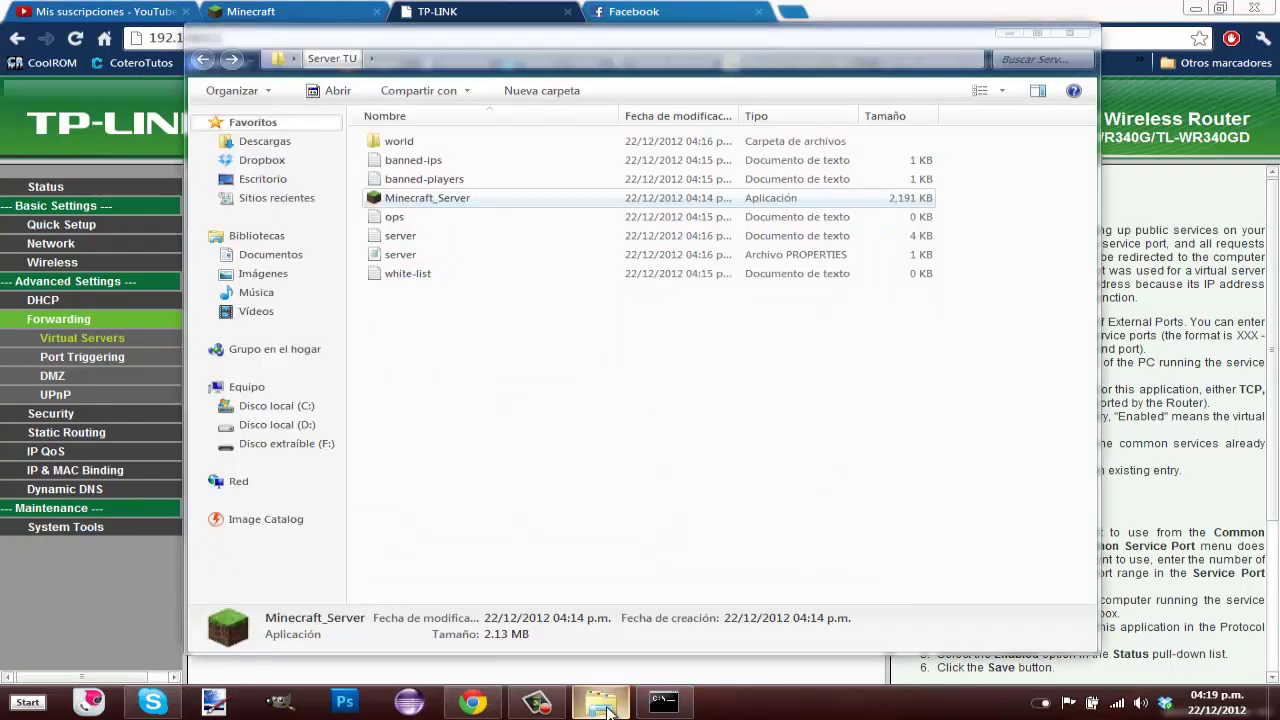
double_click(440, 256)
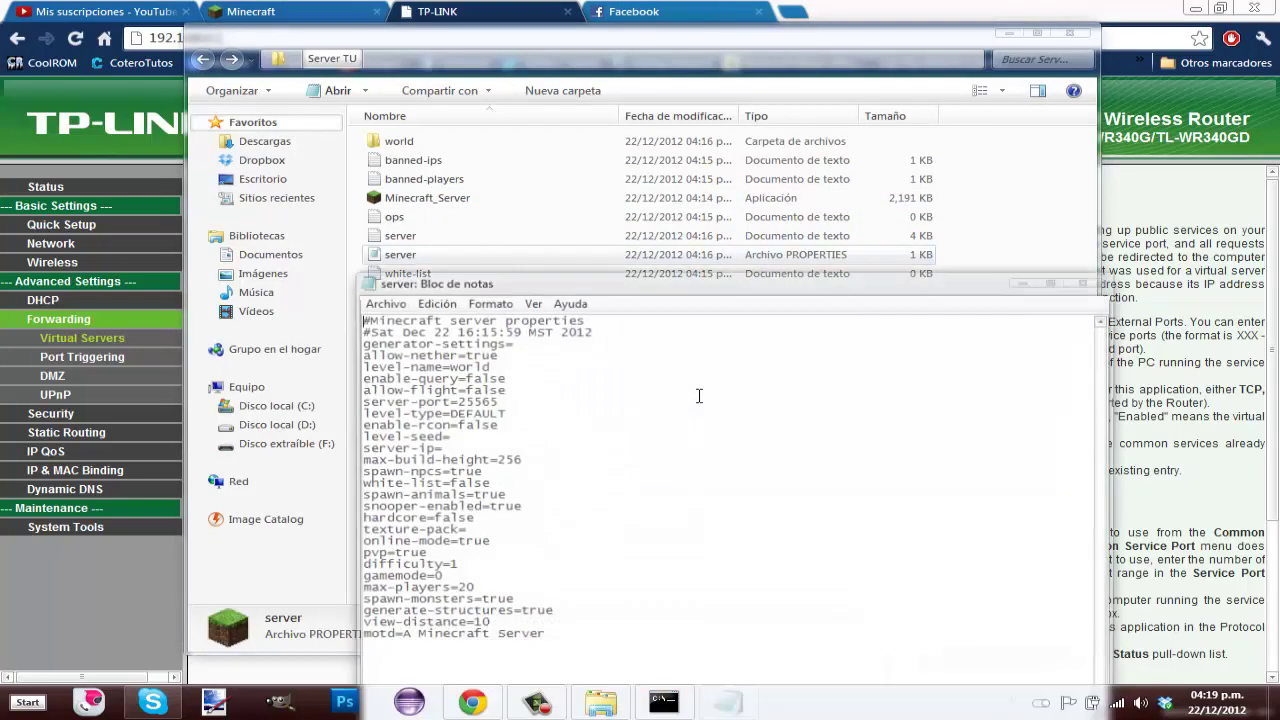
drag(648, 286, 642, 132)
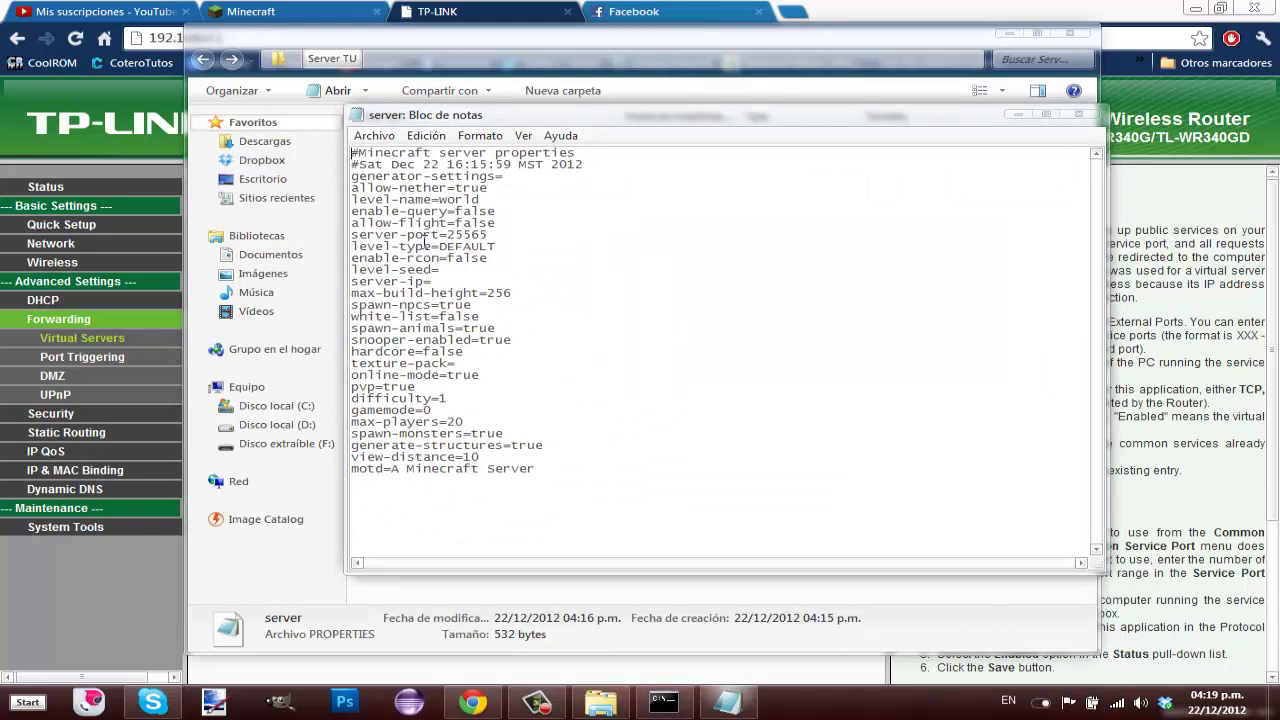
drag(496, 232, 338, 241)
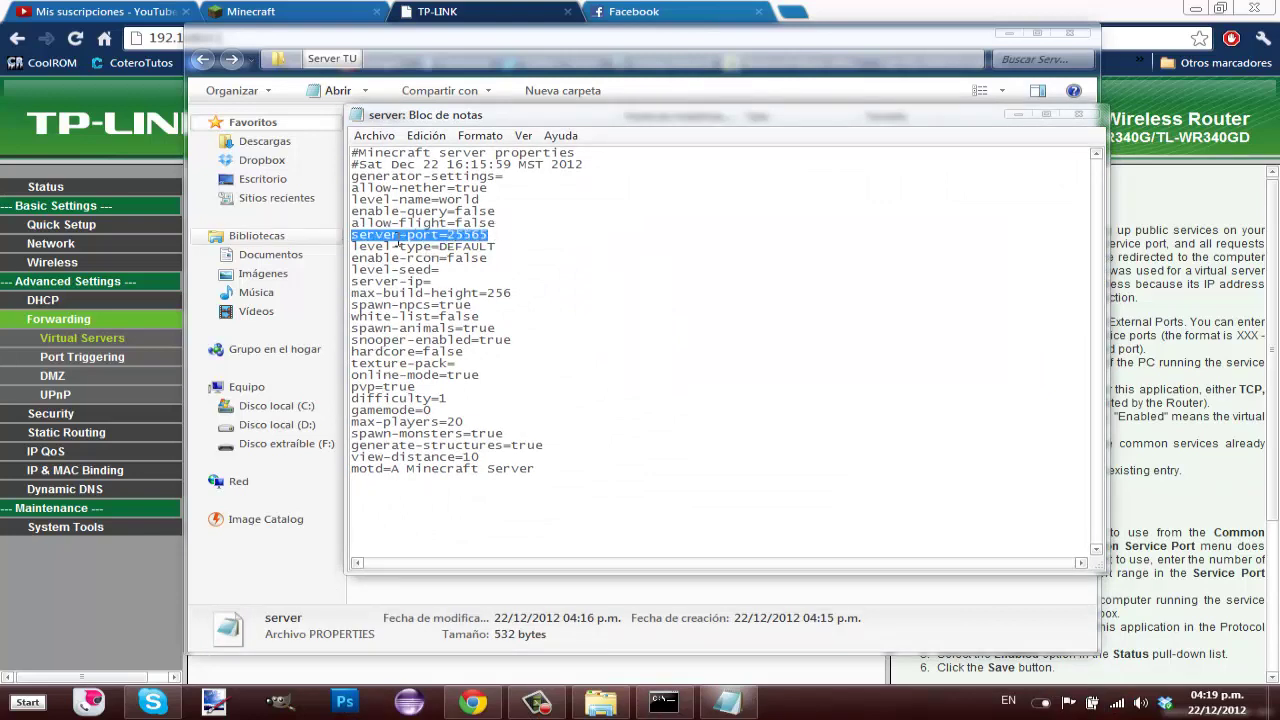
key(alt+Tab)
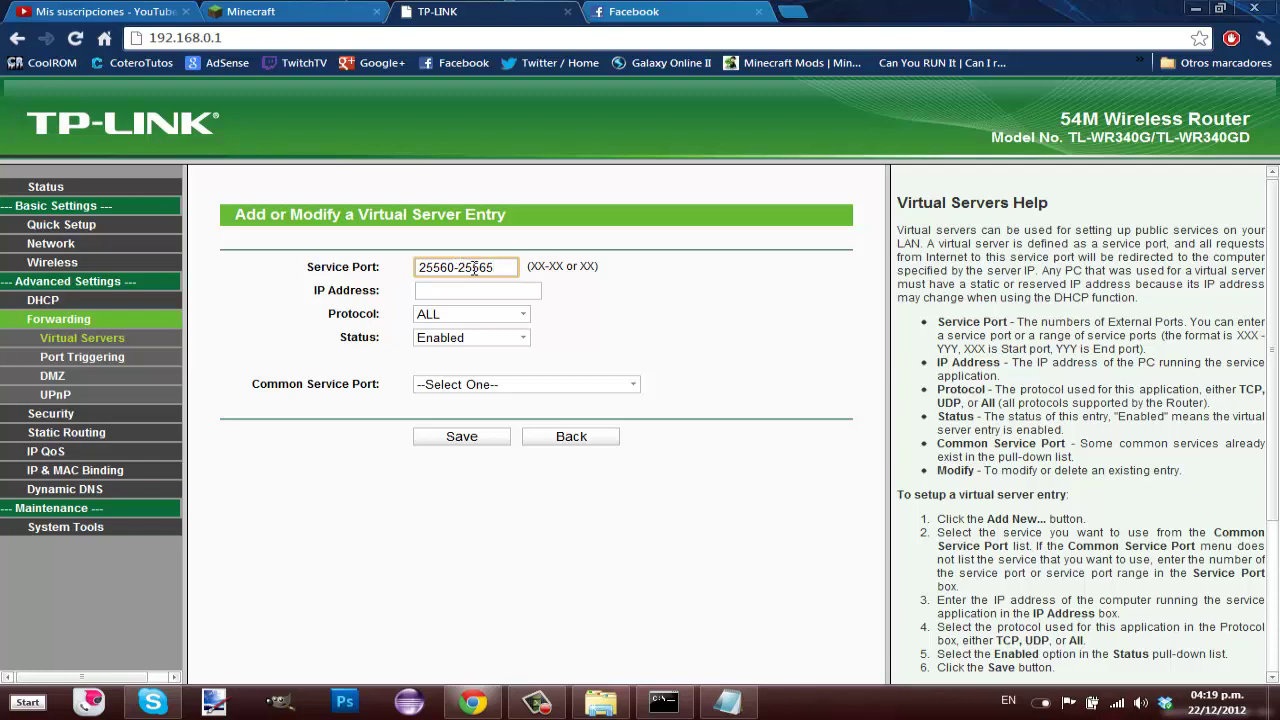
Look up the computer's IPv4 address in the command prompt and enter 192.168.0.100 as the virtual server's IP address
click(505, 290)
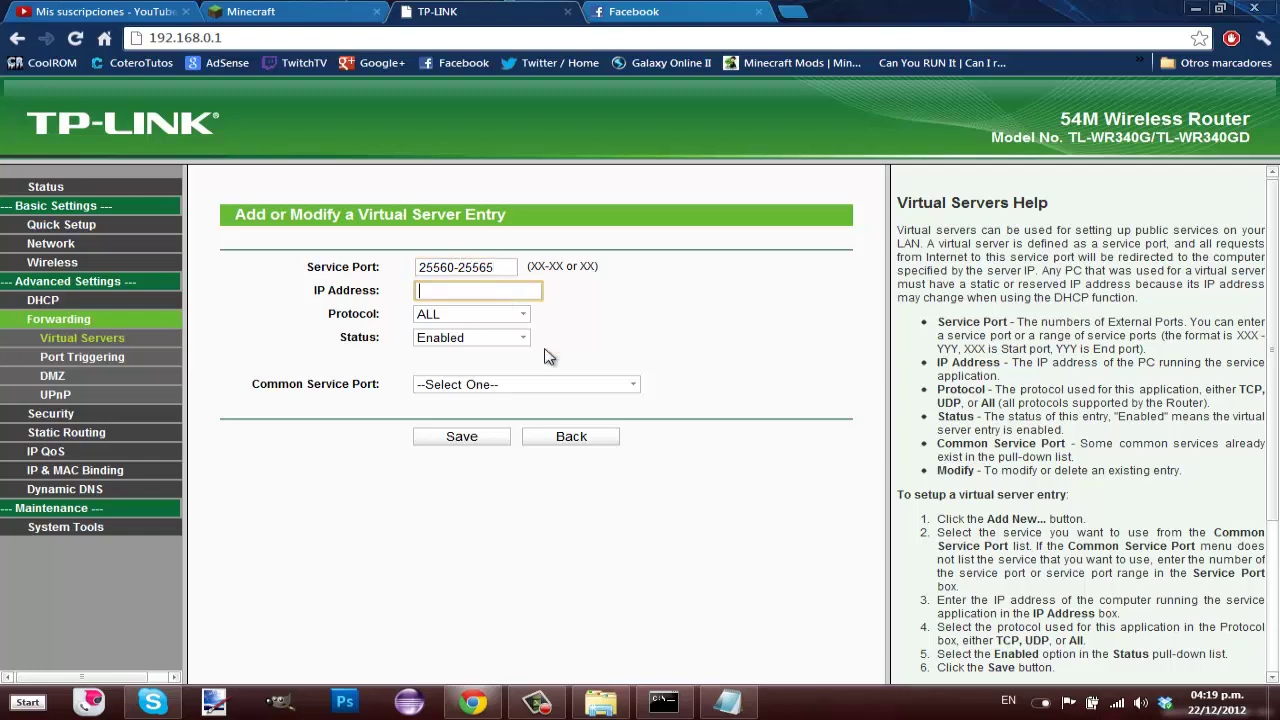
click(663, 702)
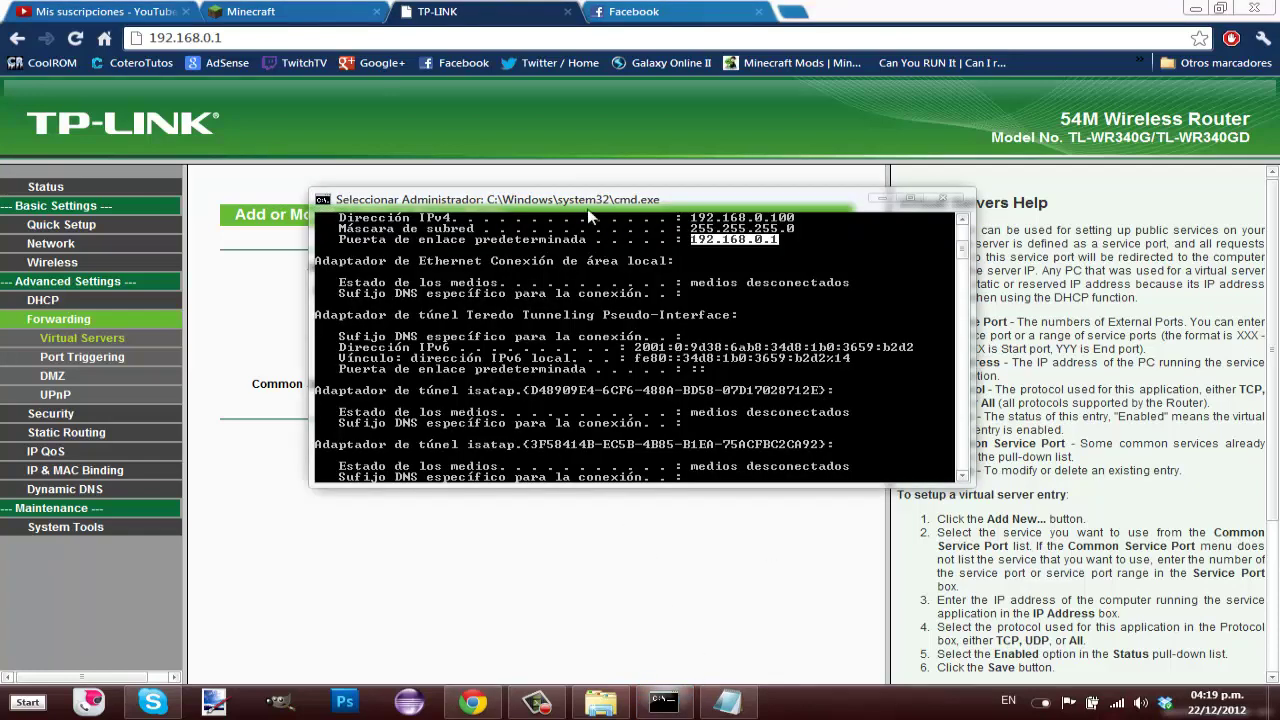
mouse_move(550, 192)
mouse_down()
mouse_move(488, 182)
mouse_move(540, 192)
mouse_up()
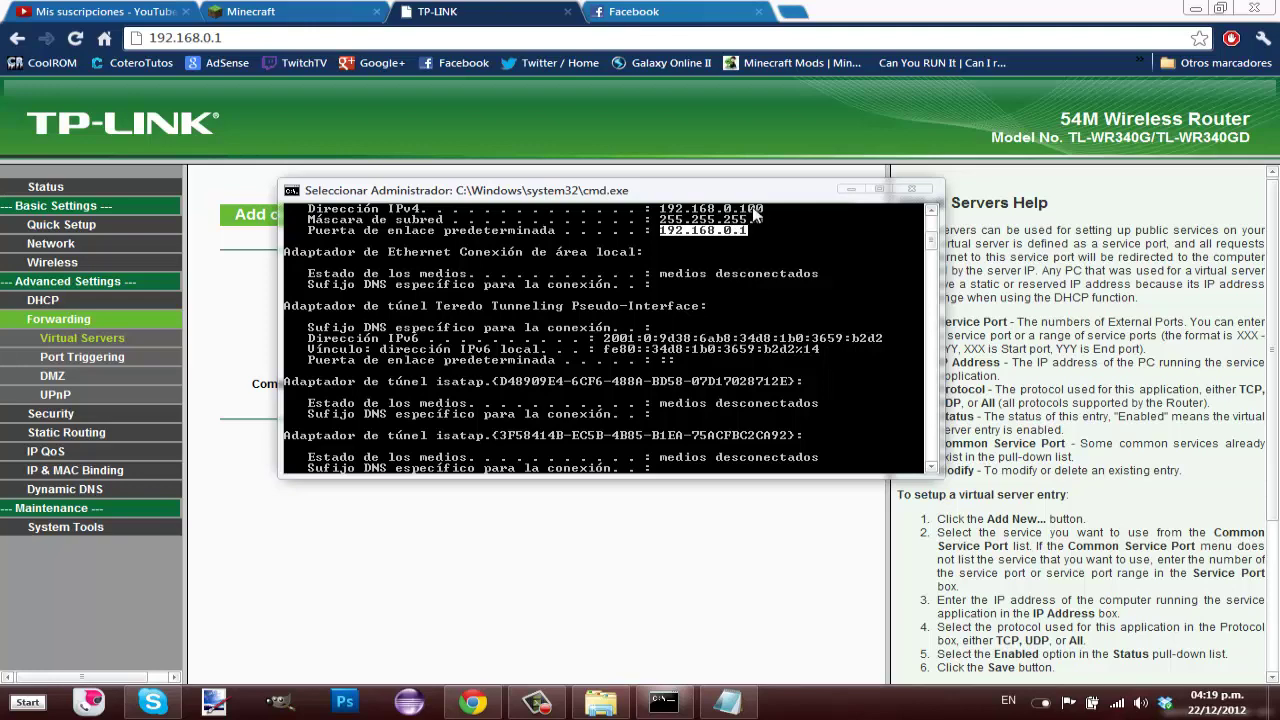
drag(752, 201, 756, 214)
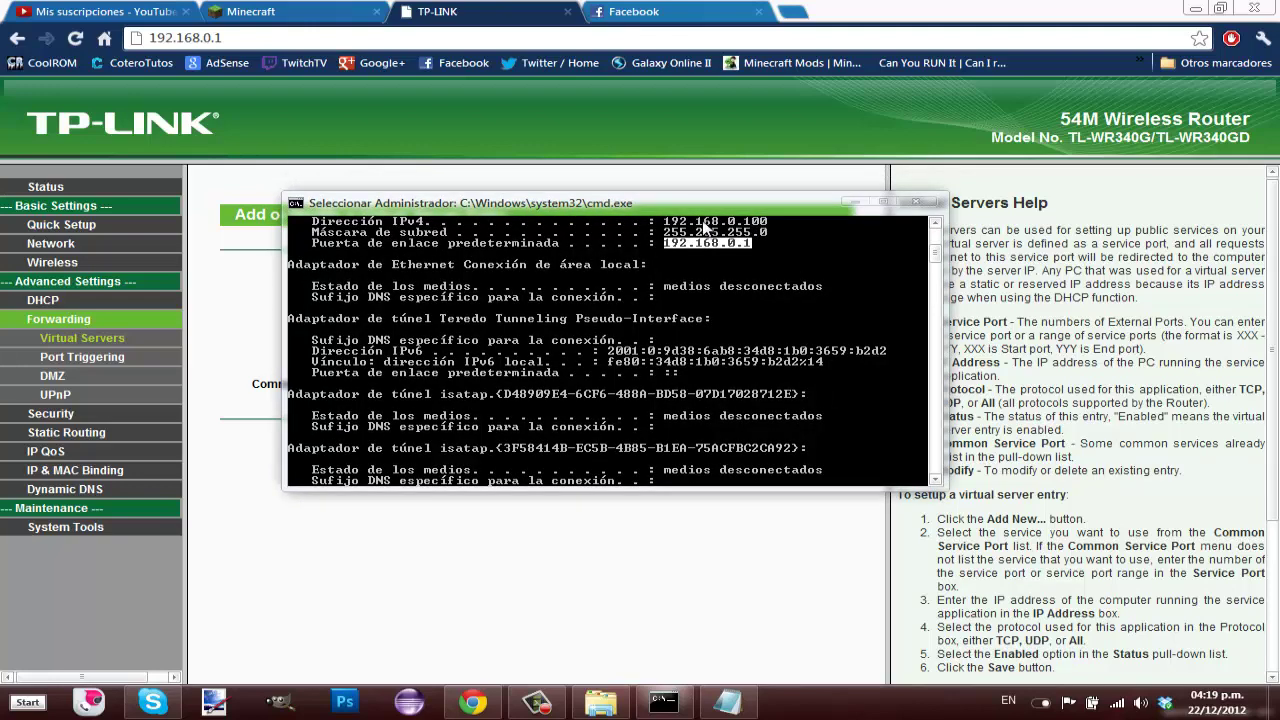
click(500, 89)
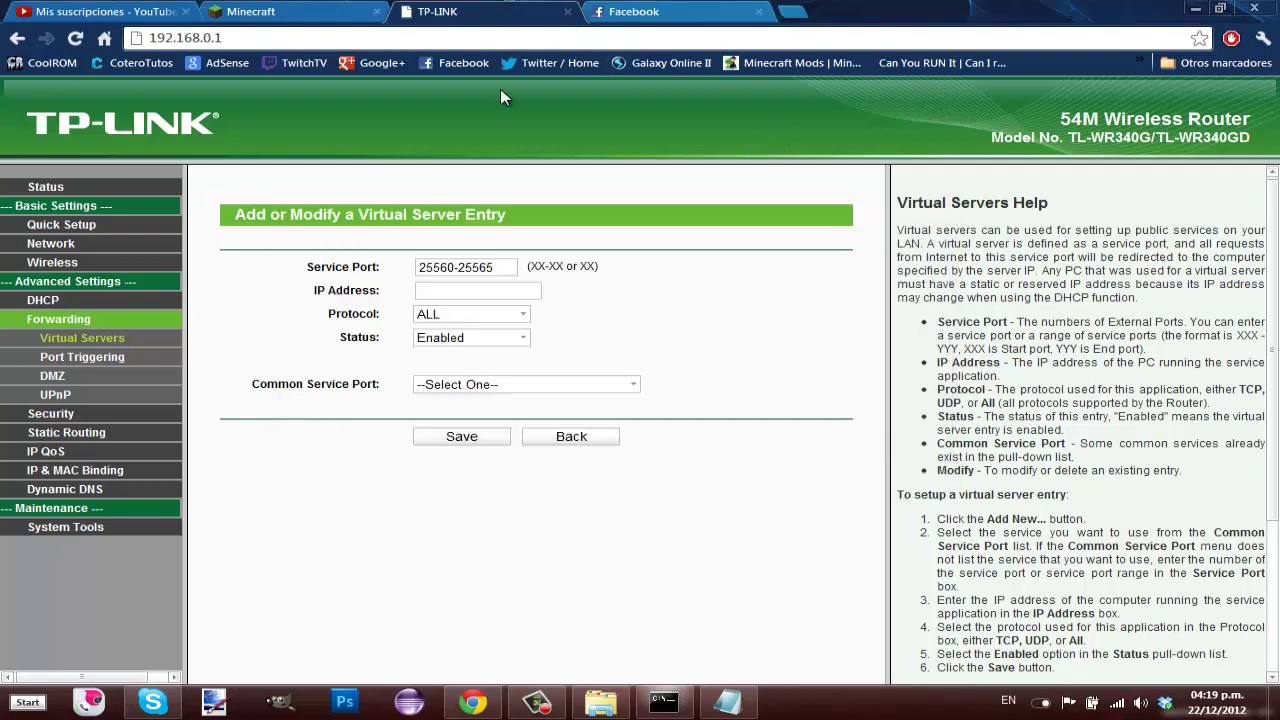
click(511, 291)
text(192)
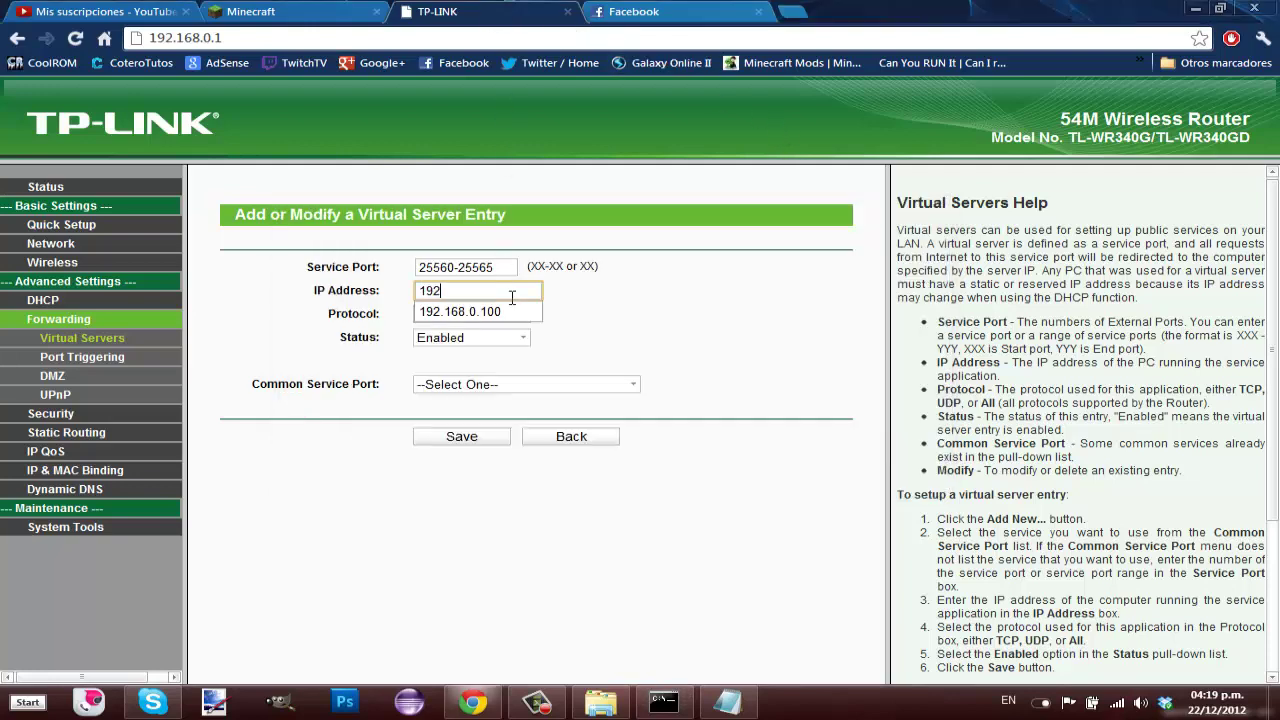
key(Down)
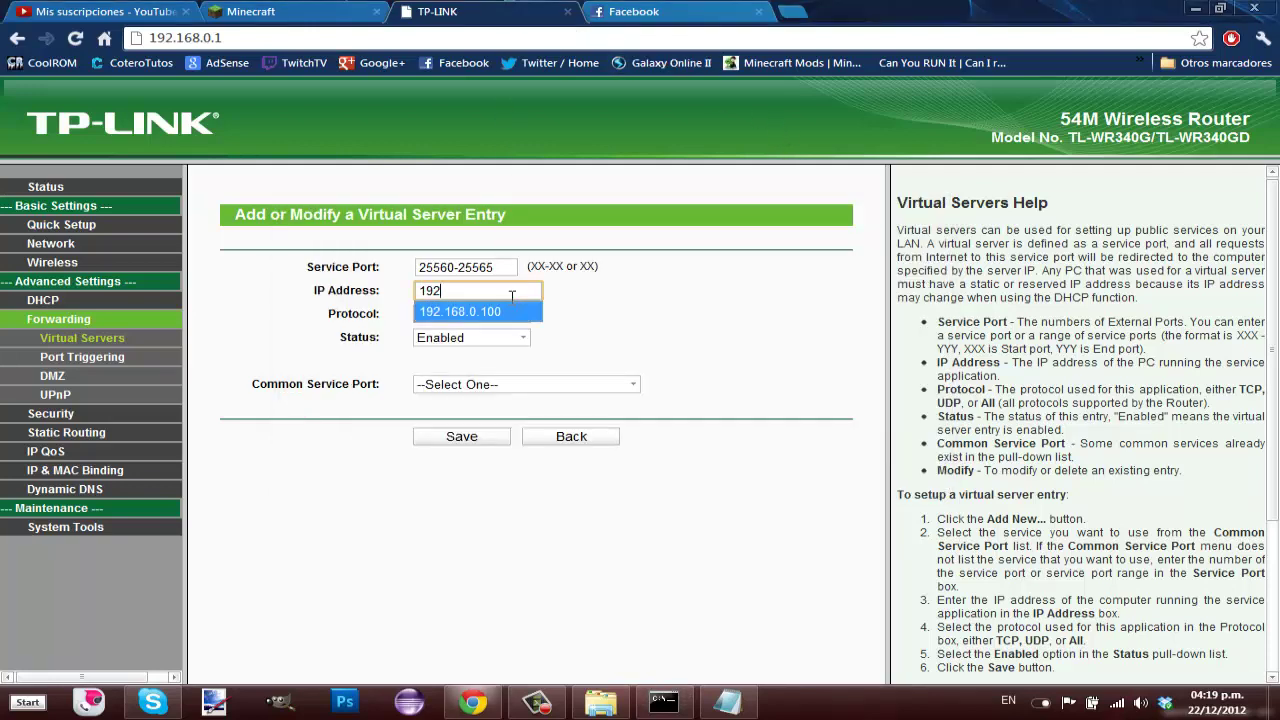
key(Return)
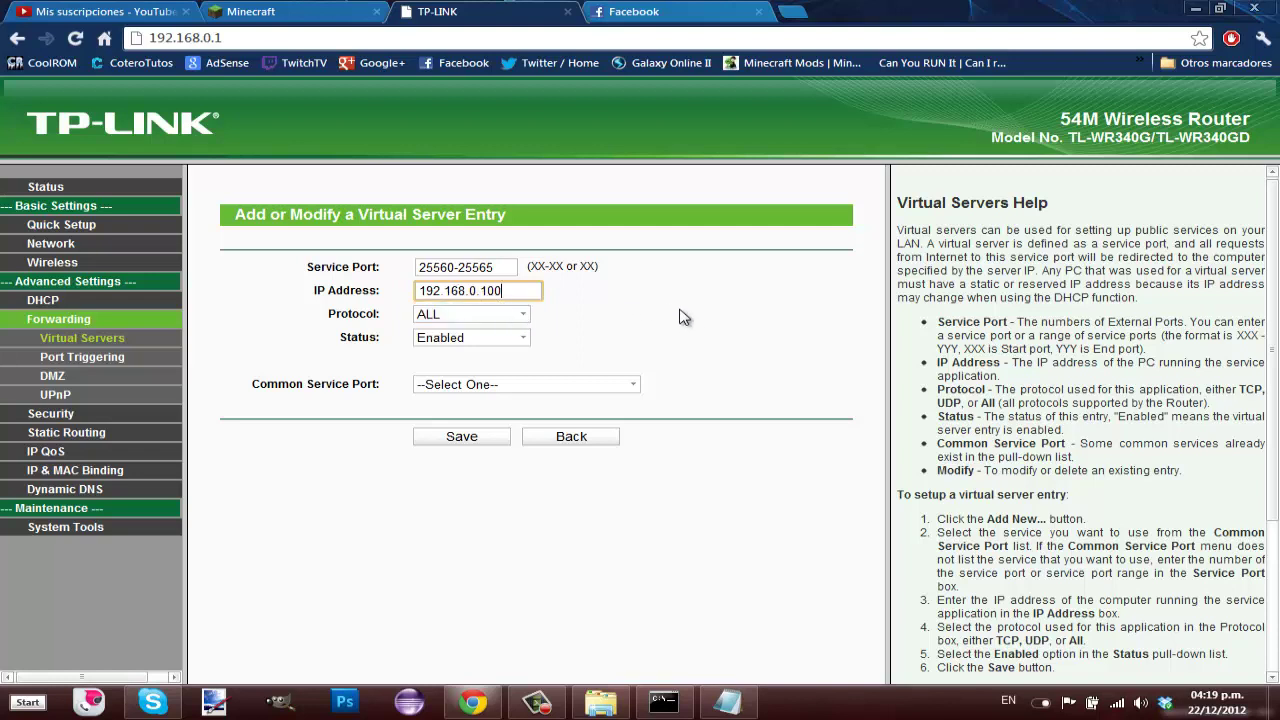
Keep the protocol at ALL and the status at Enabled, and save the virtual server entry
click(521, 314)
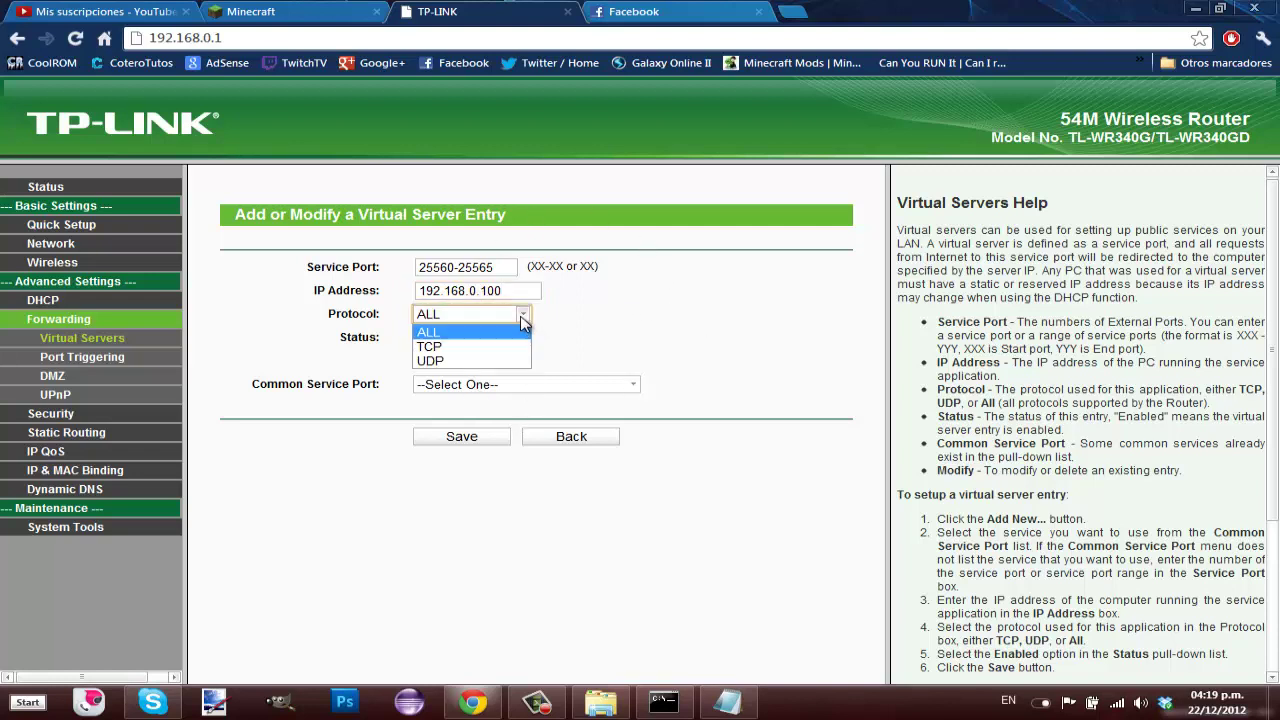
click(519, 336)
click(521, 338)
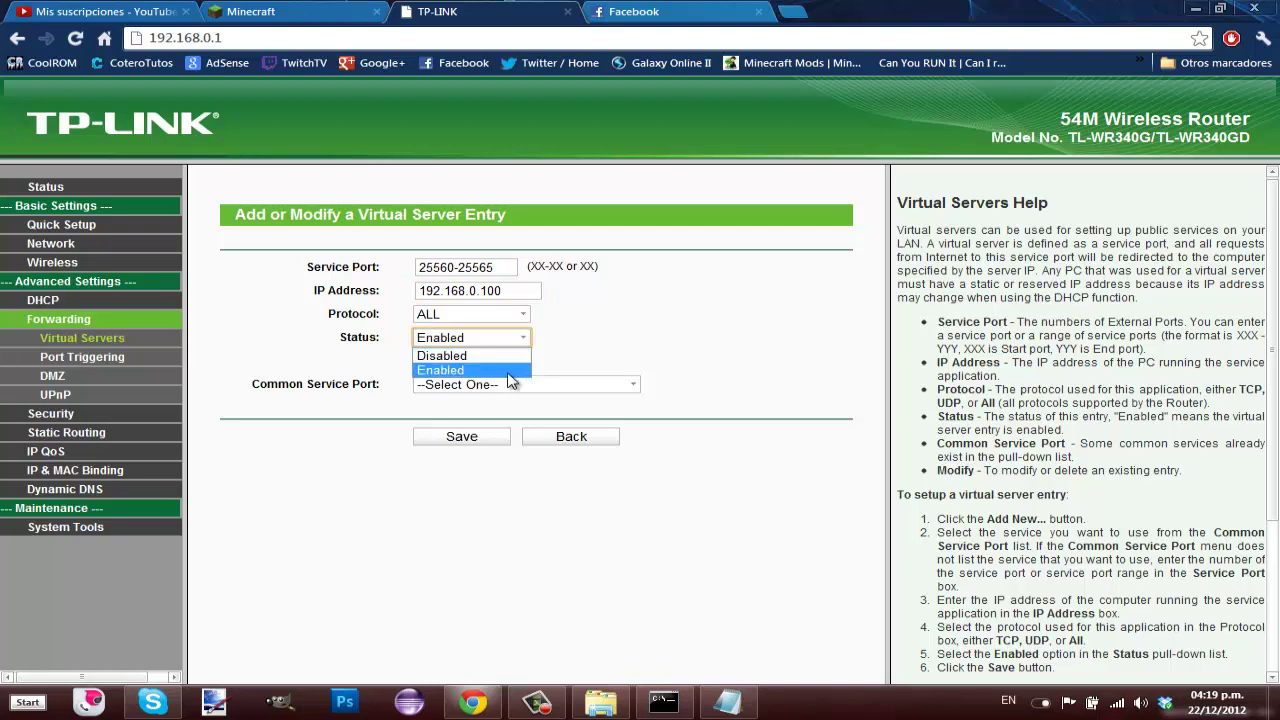
click(505, 359)
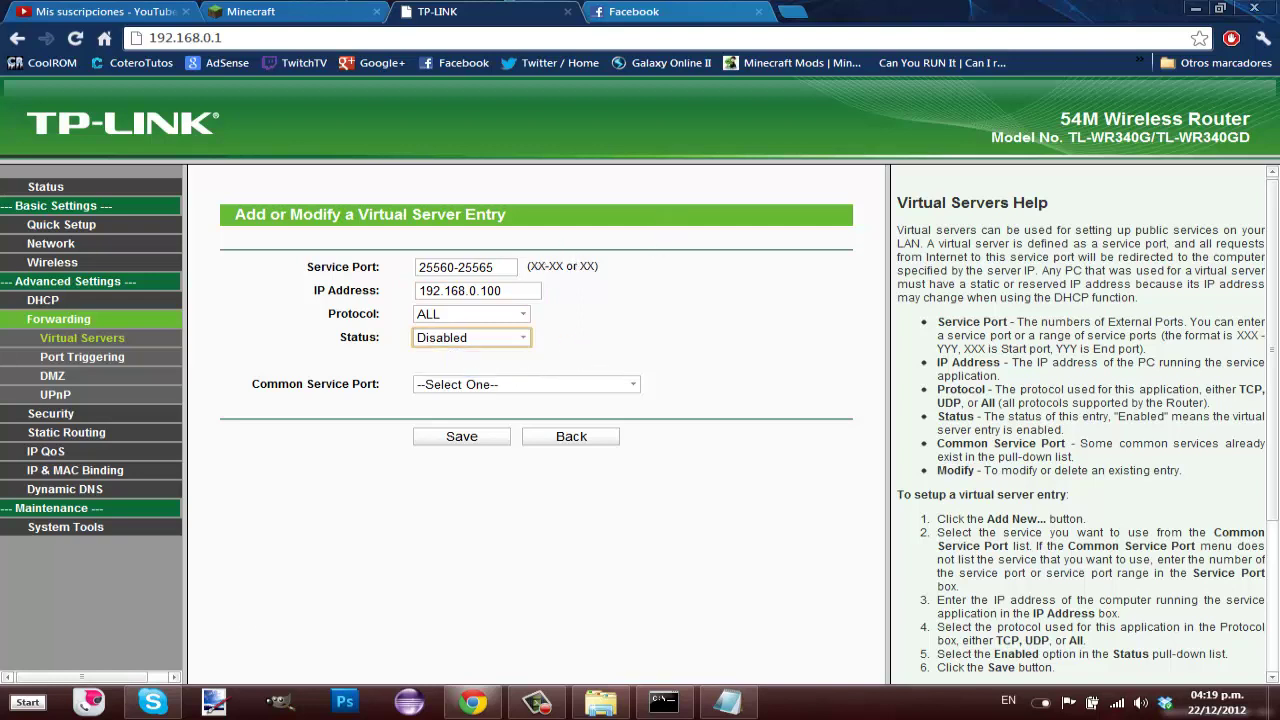
click(521, 338)
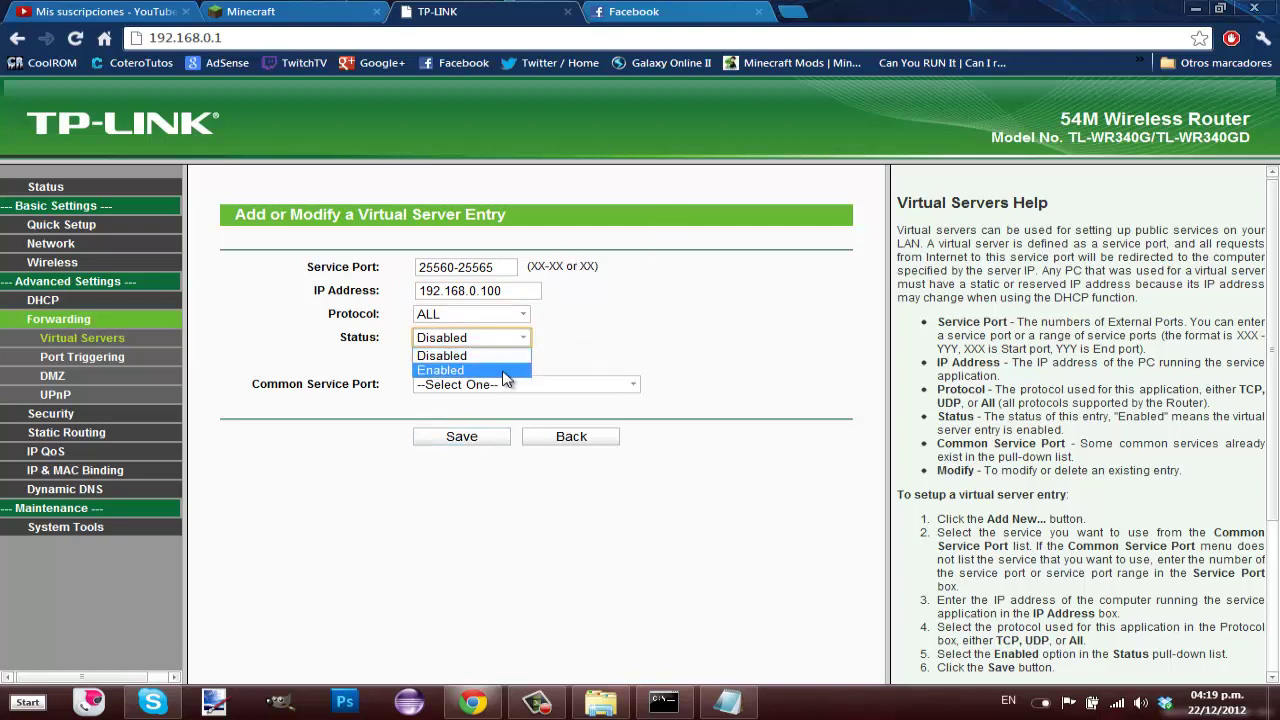
click(510, 369)
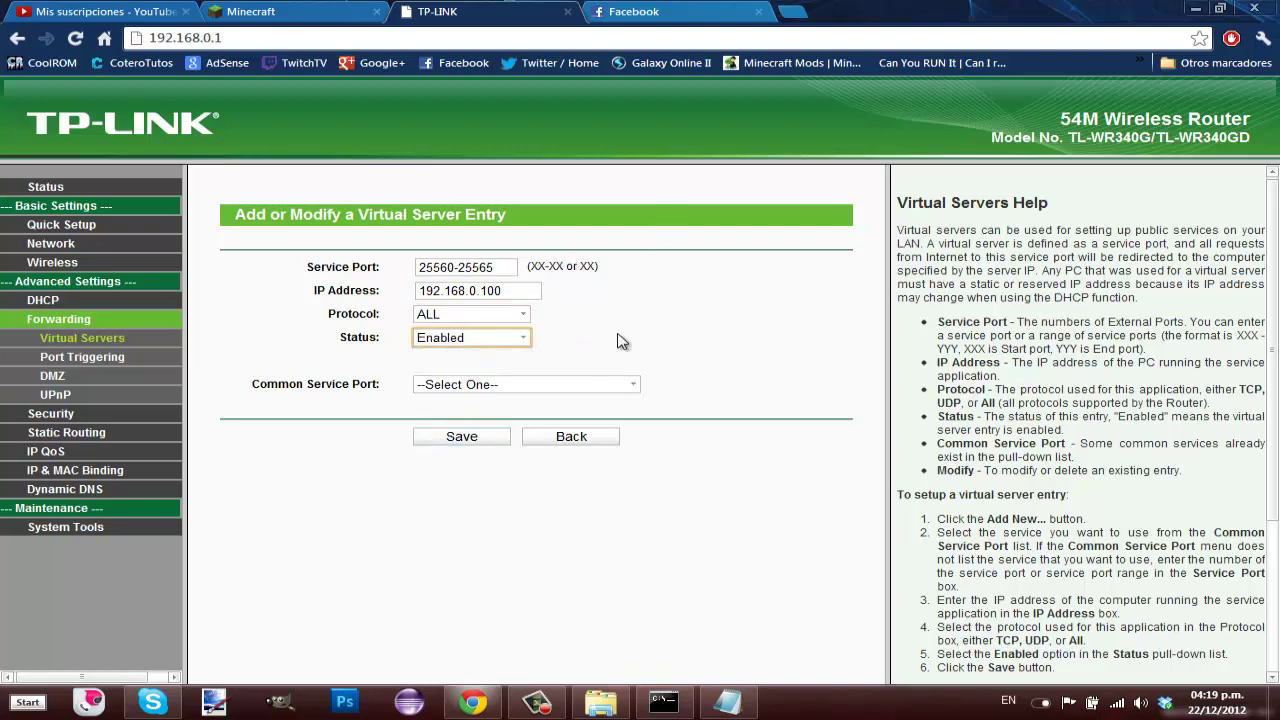
click(470, 437)
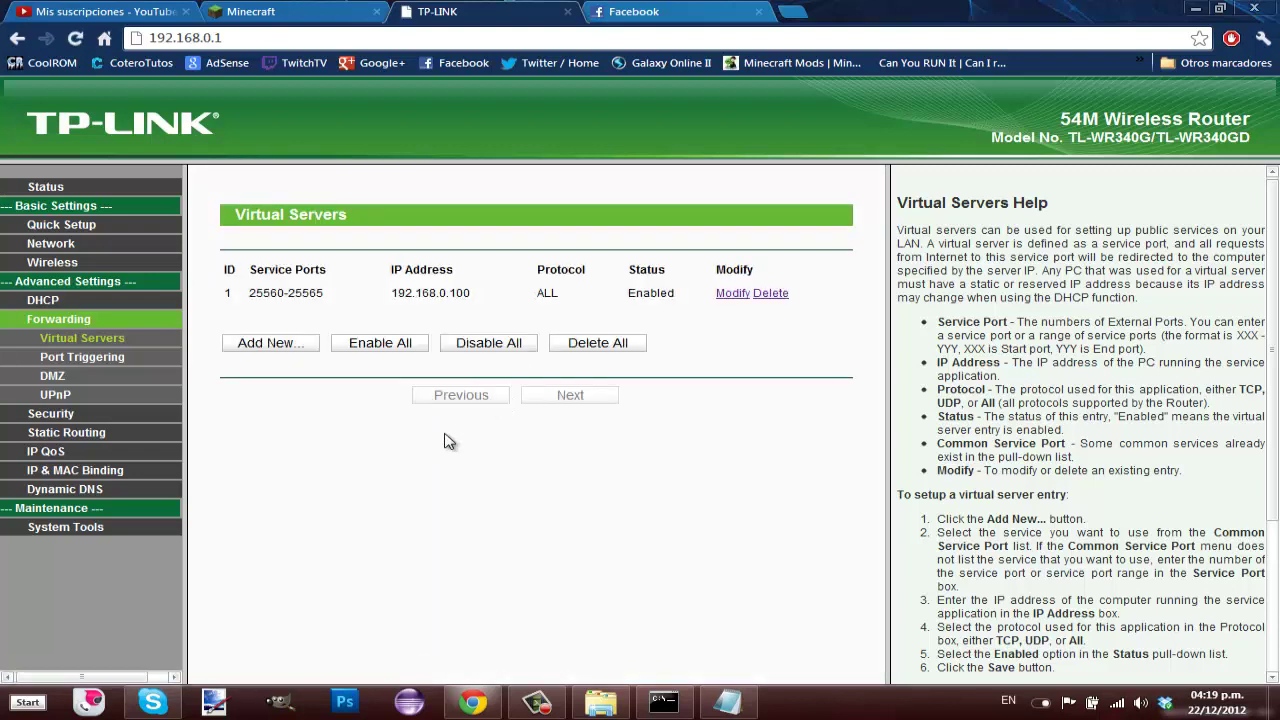
Close the TP-LINK router page, minimize the browser and close the command prompt
click(567, 11)
click(262, 12)
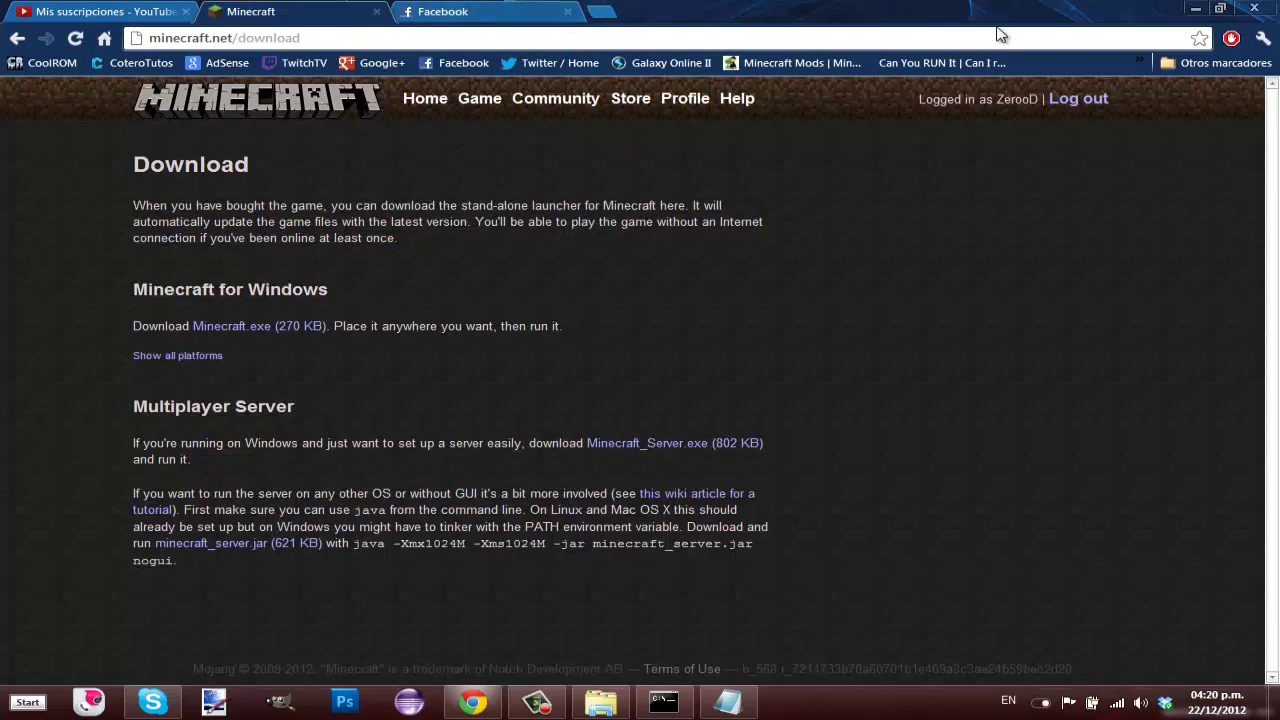
click(1195, 8)
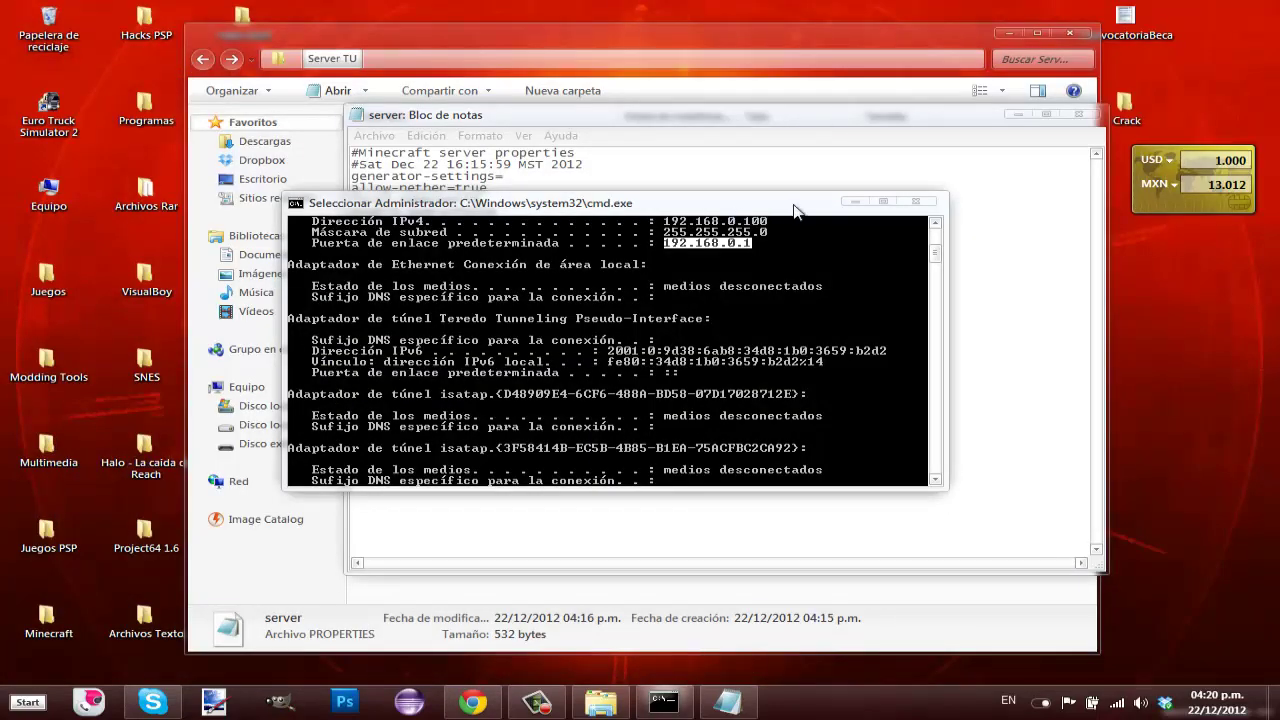
click(922, 210)
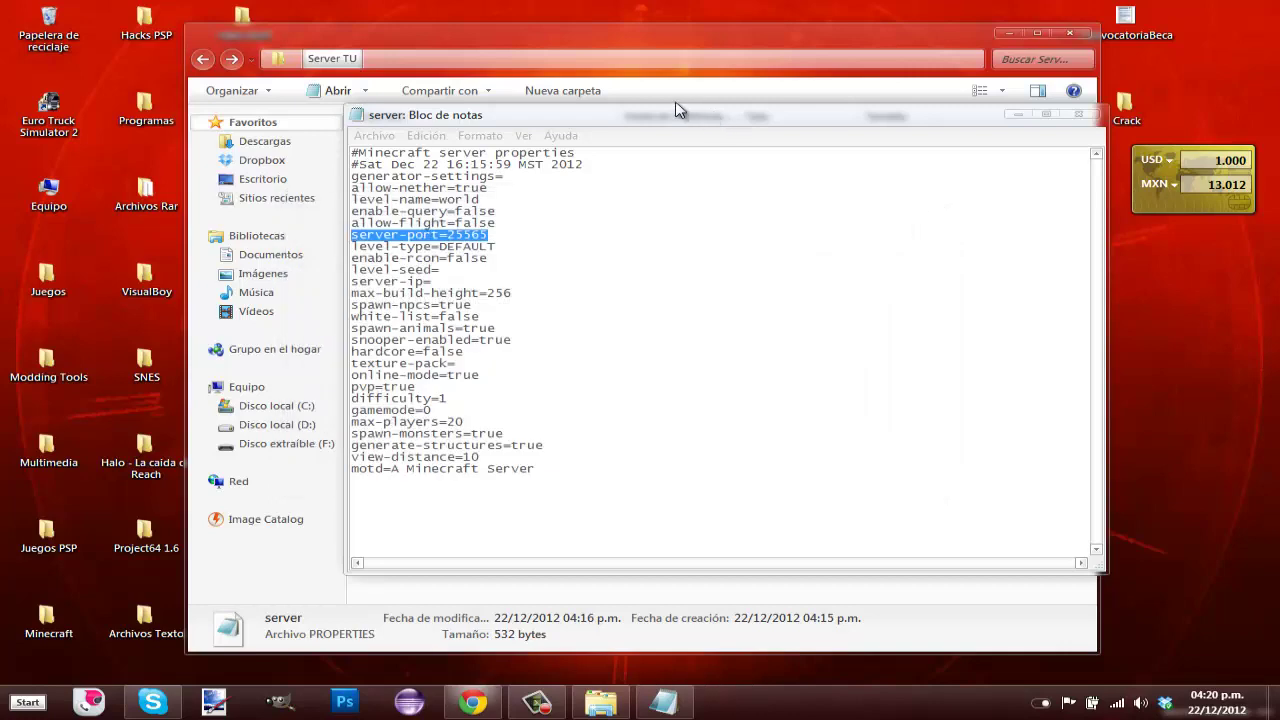
Set online-mode to false in the server properties file, and close the file with the change saved
drag(680, 108, 705, 120)
click(491, 358)
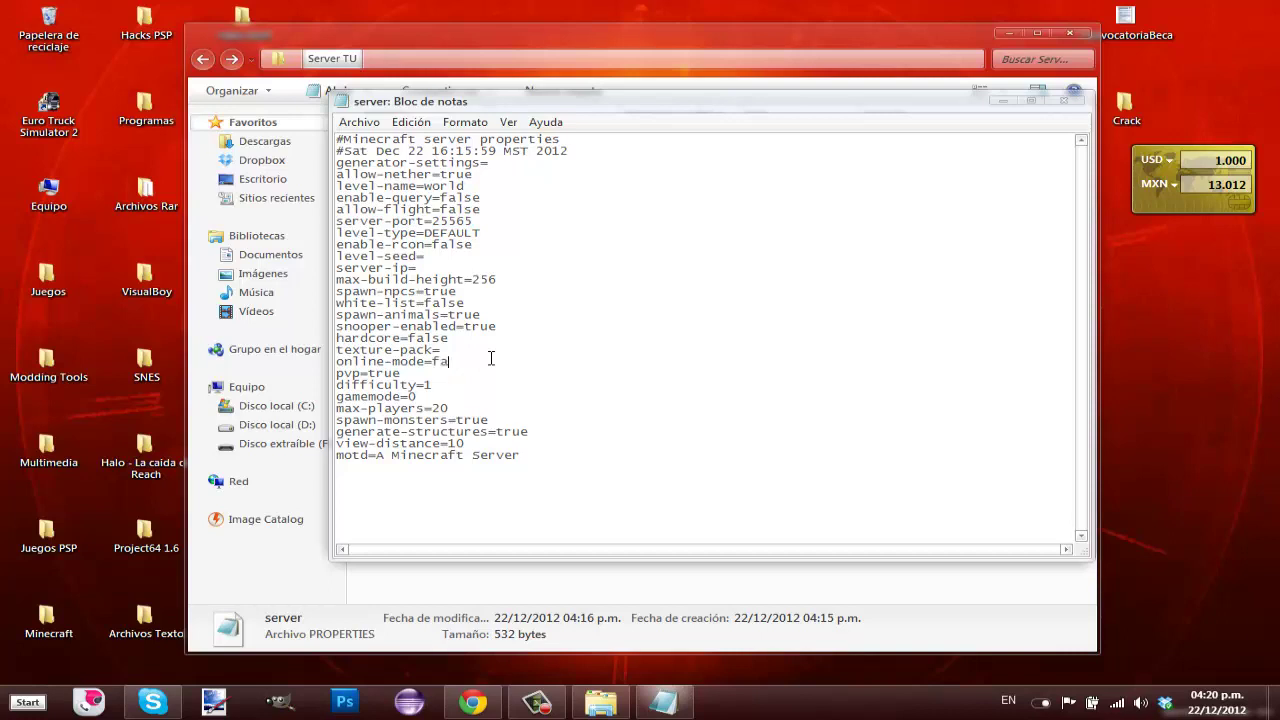
click(1064, 101)
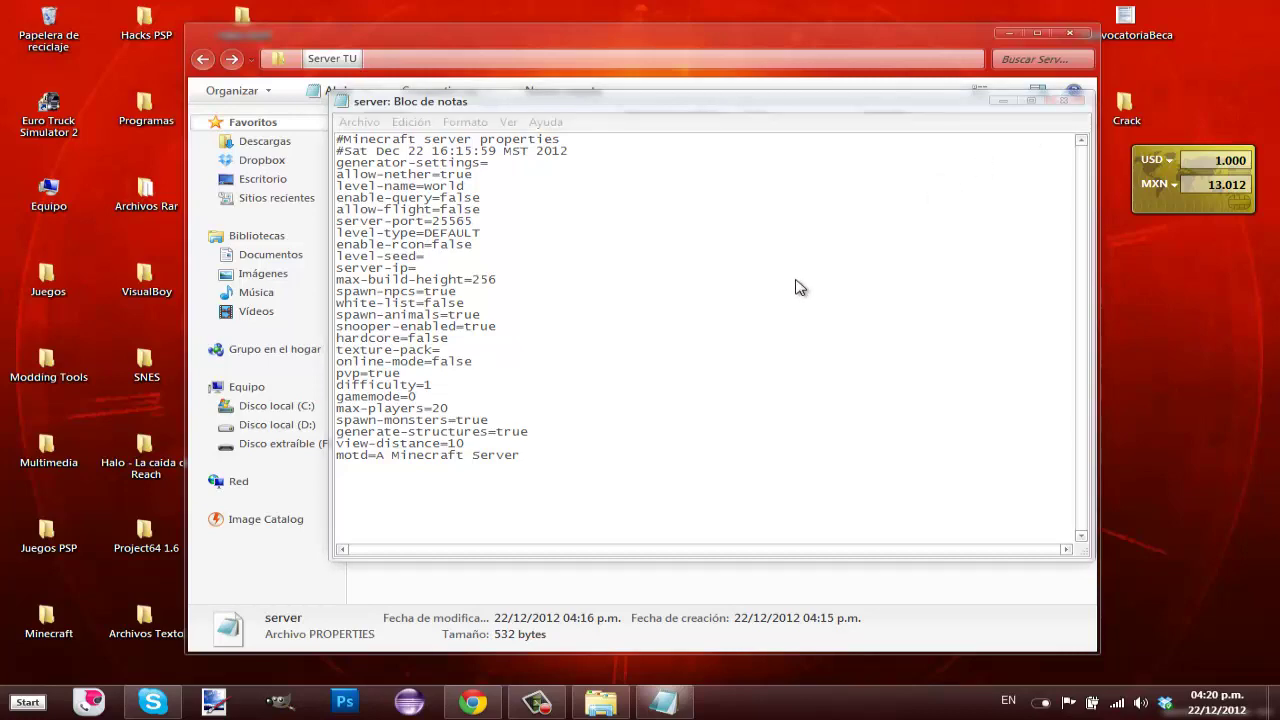
click(612, 367)
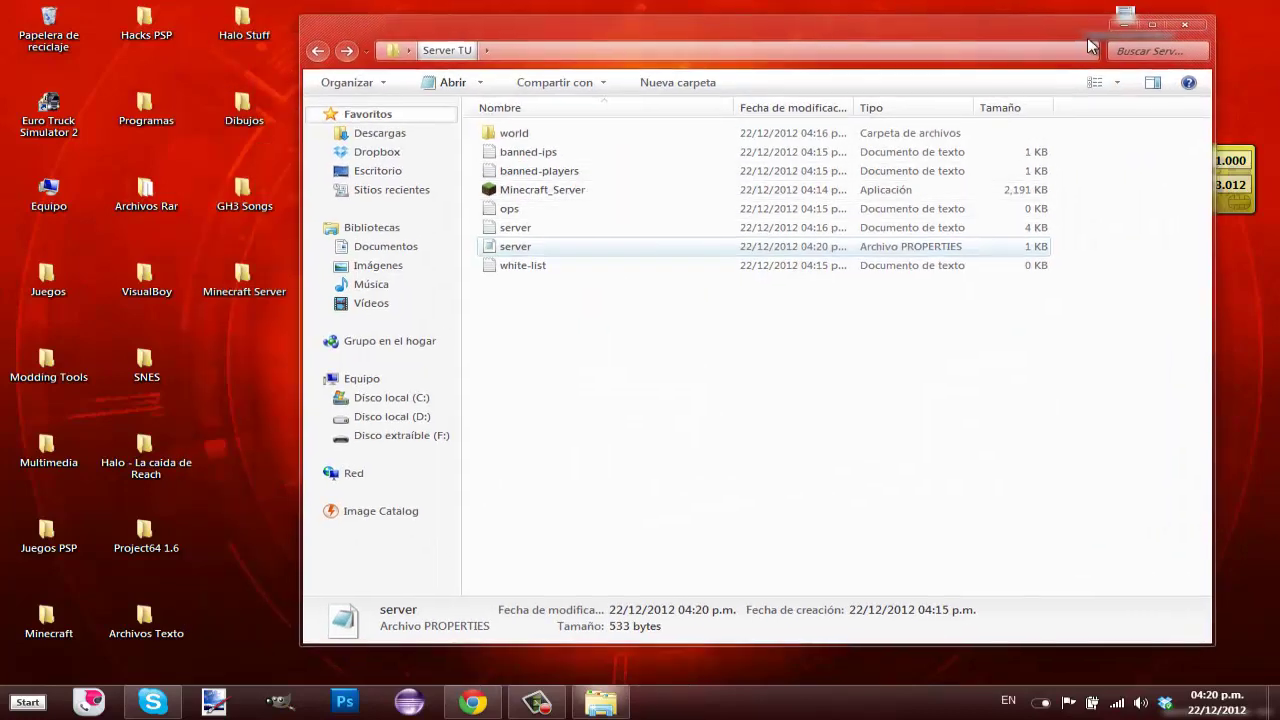
Minimize the server folder, search for "mi ip" in a new browser tab and check the public IP address on cual-es-mi-ip.net
click(1124, 26)
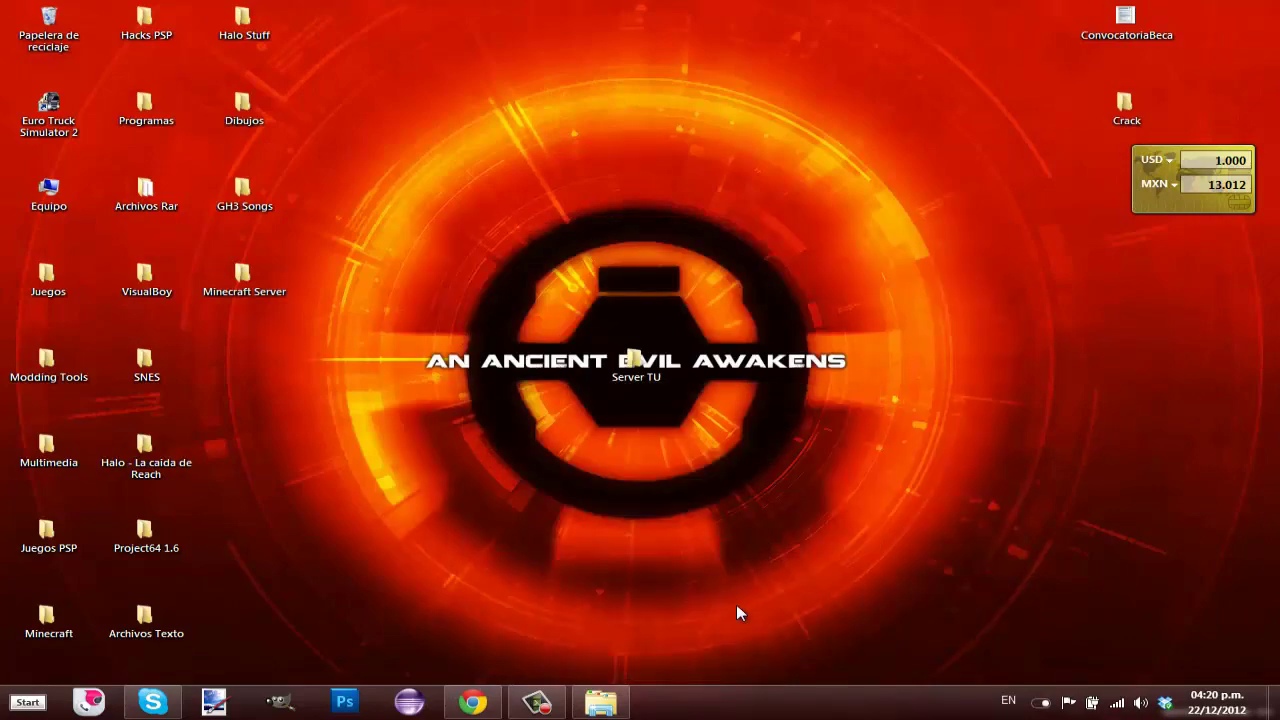
click(498, 706)
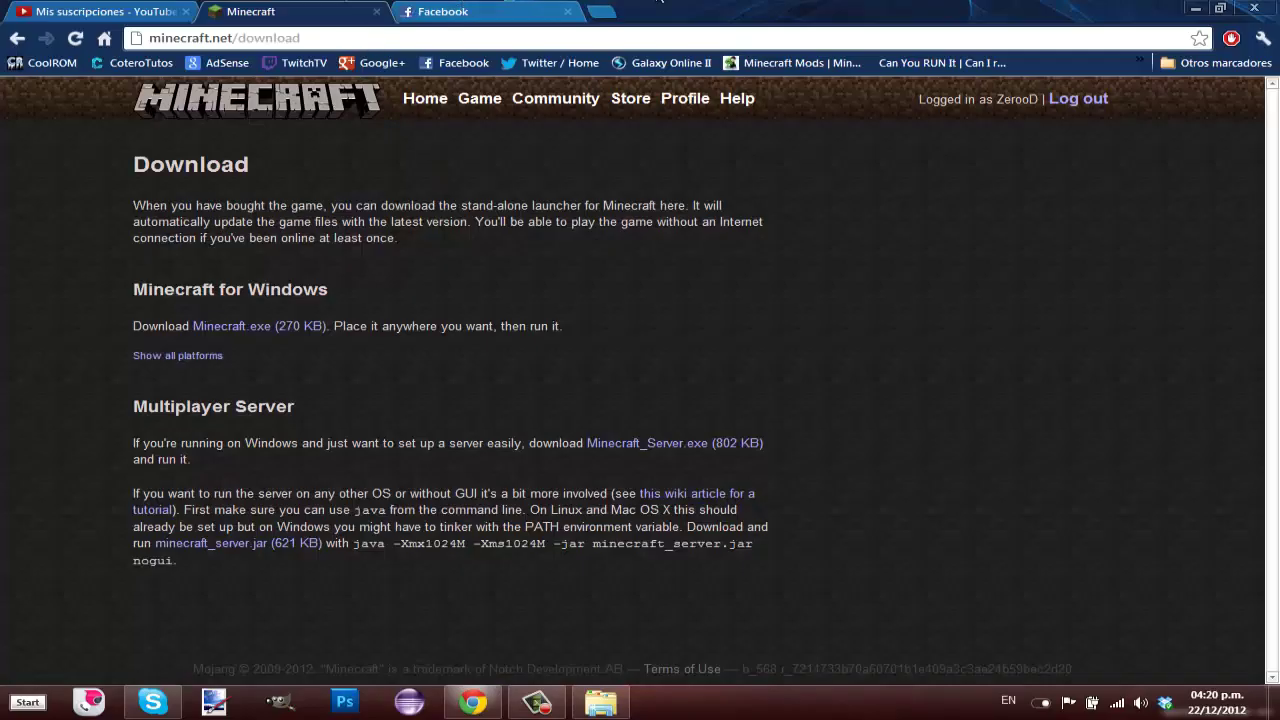
click(603, 11)
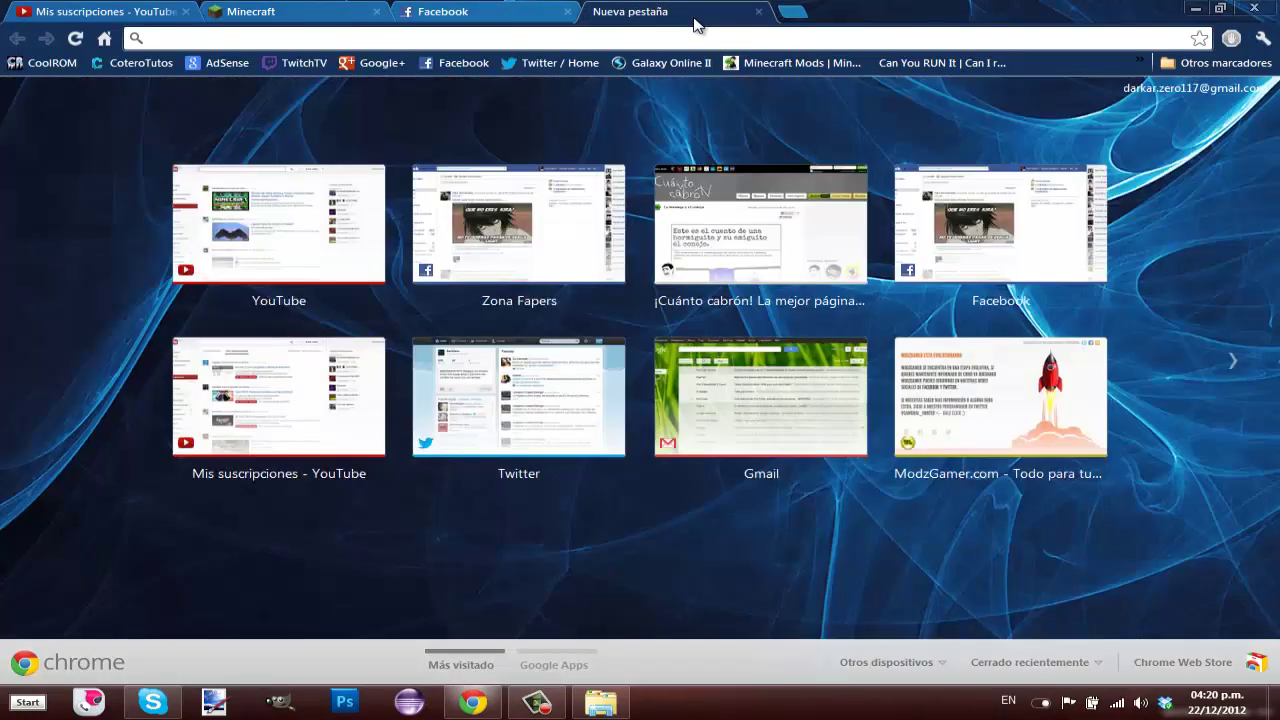
text(mi)
key(BackSpace)
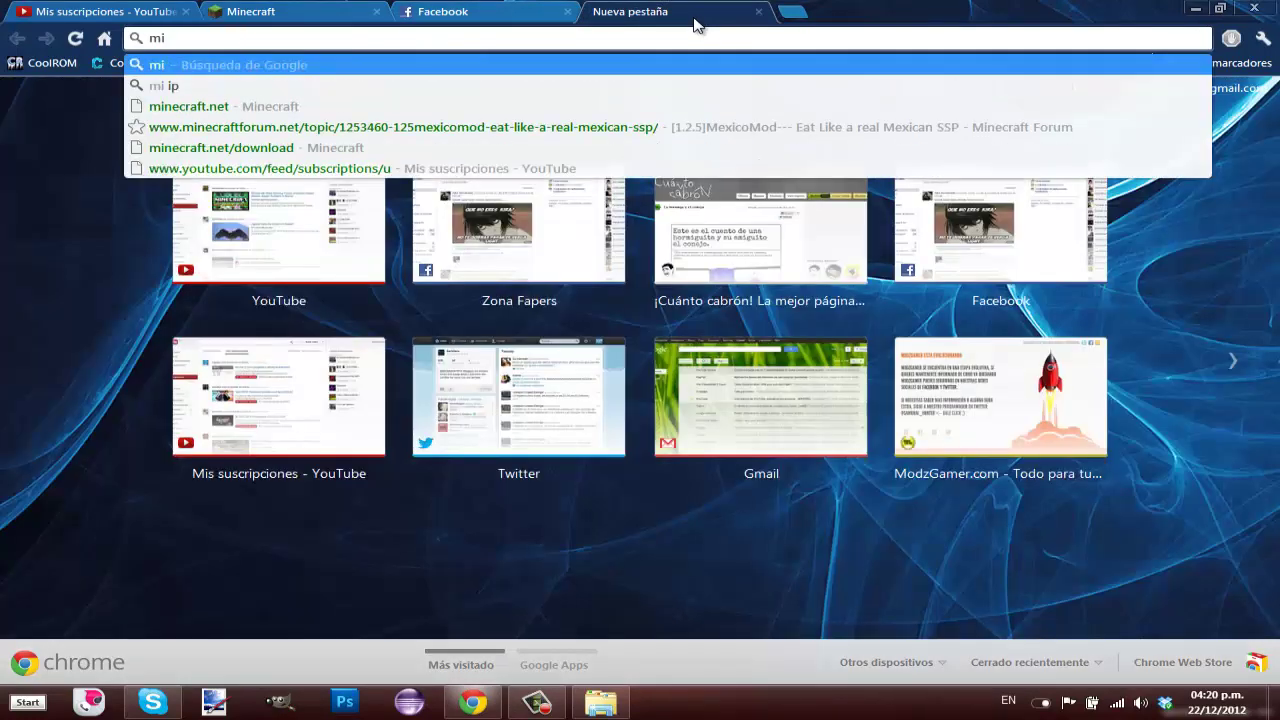
text(ip)
key(Return)
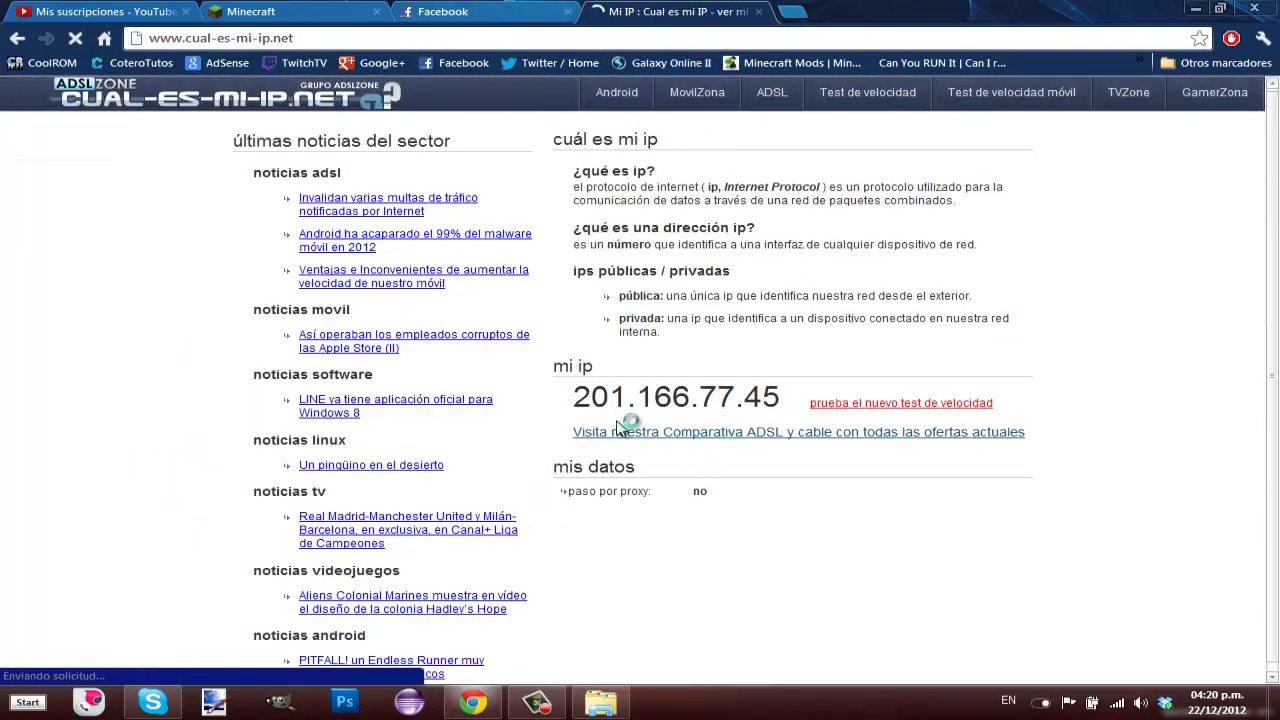
drag(575, 398, 798, 398)
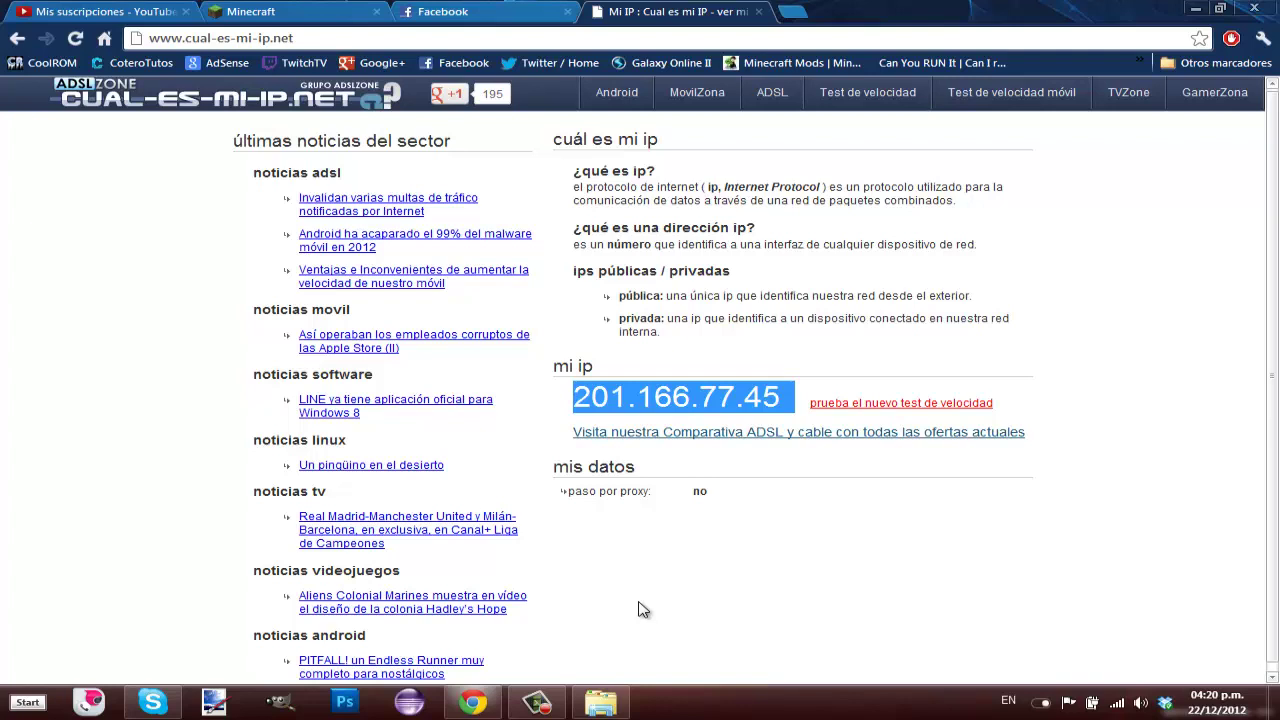
click(591, 389)
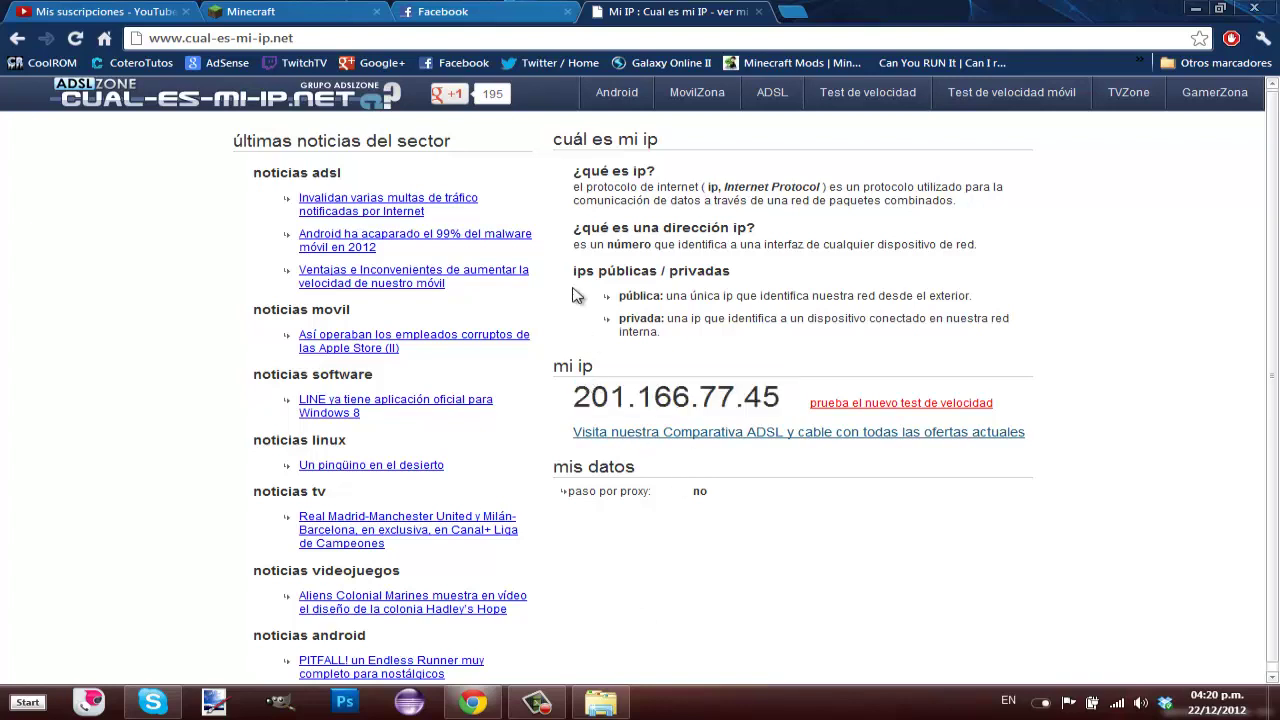
Copy the public IP address from the page, and launch Minecraft from the Juegos folder on the desktop
drag(578, 395, 783, 390)
key(ctrl+c)
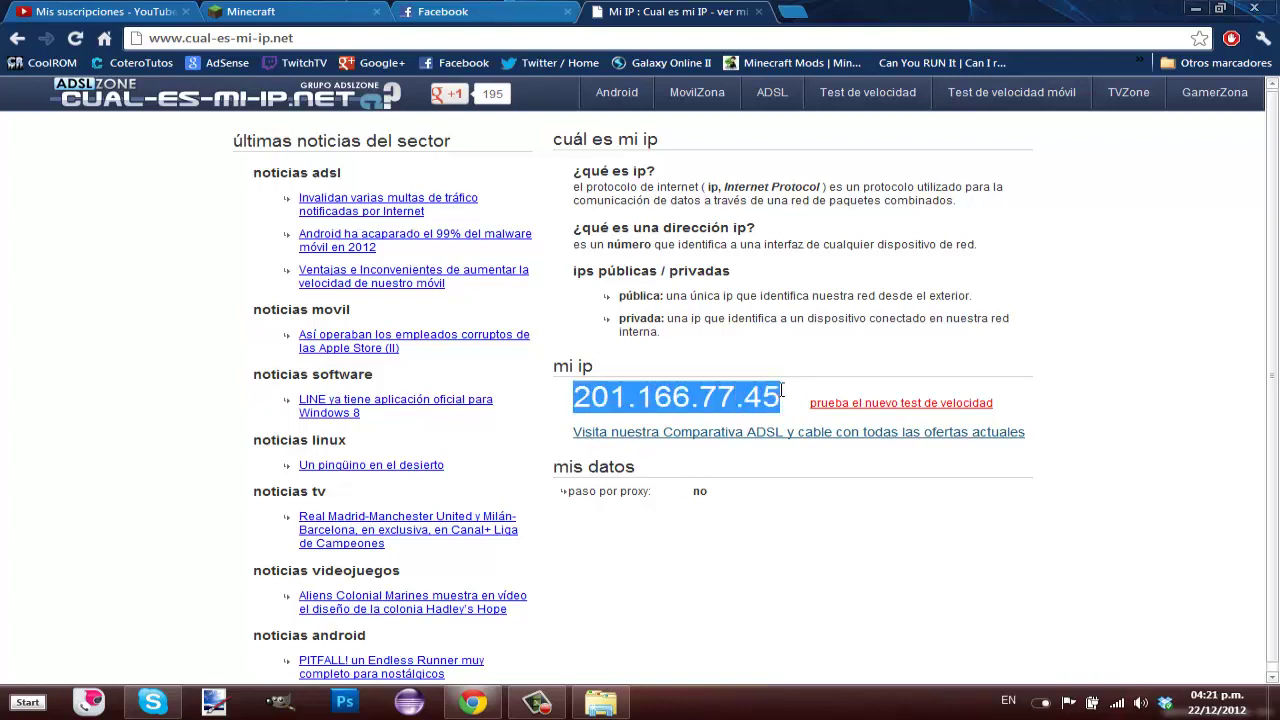
key(super+d)
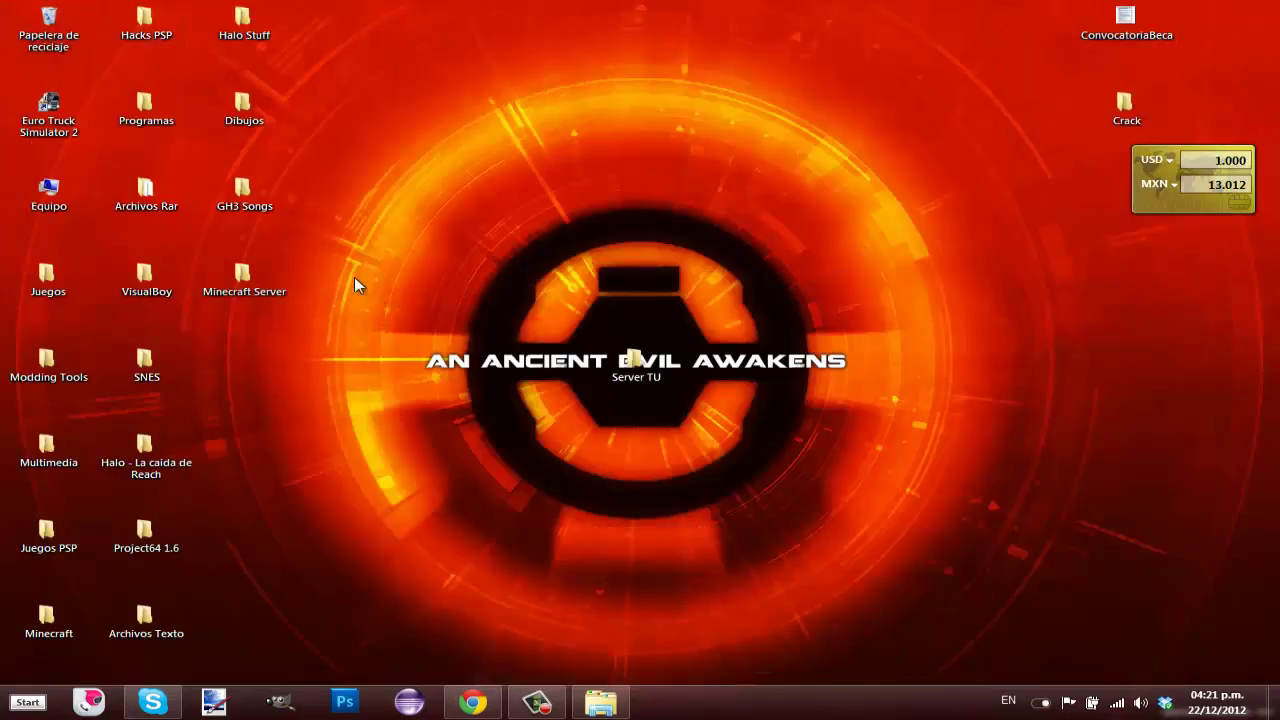
double_click(46, 278)
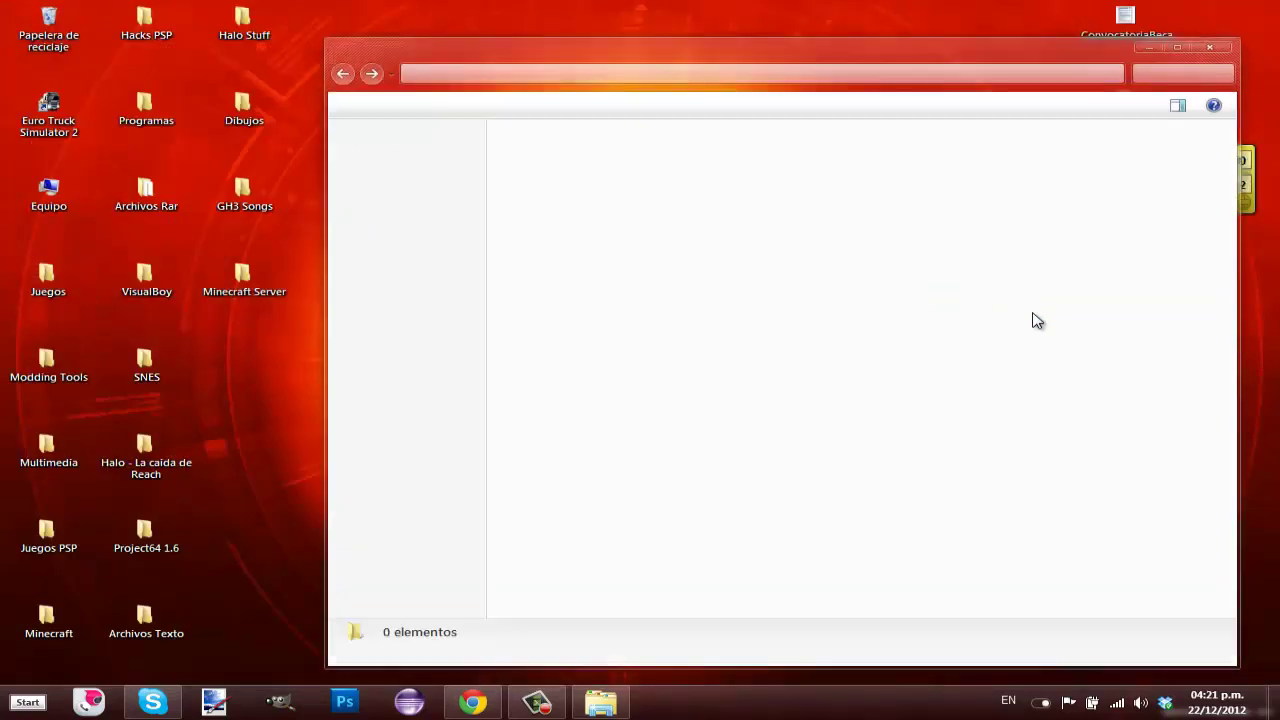
double_click(619, 318)
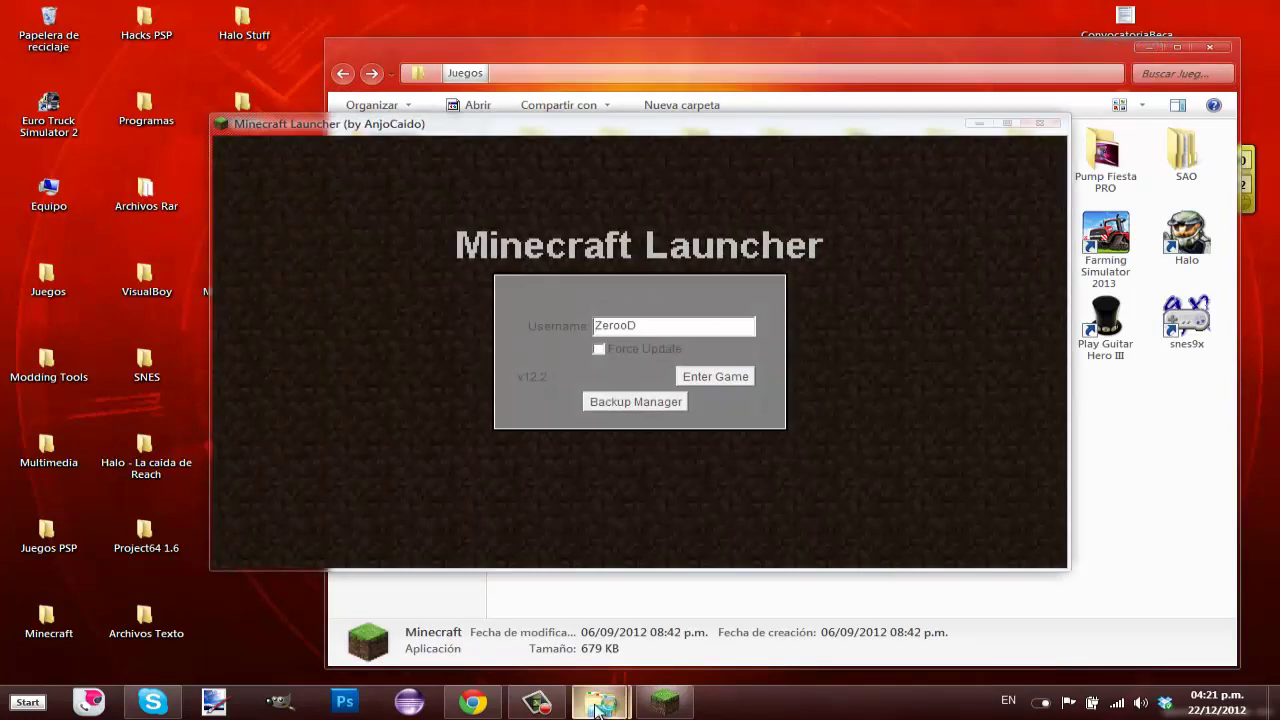
Open the server properties file in the Server TU folder, check the server-ip line and close the file
mouse_move(597, 708)
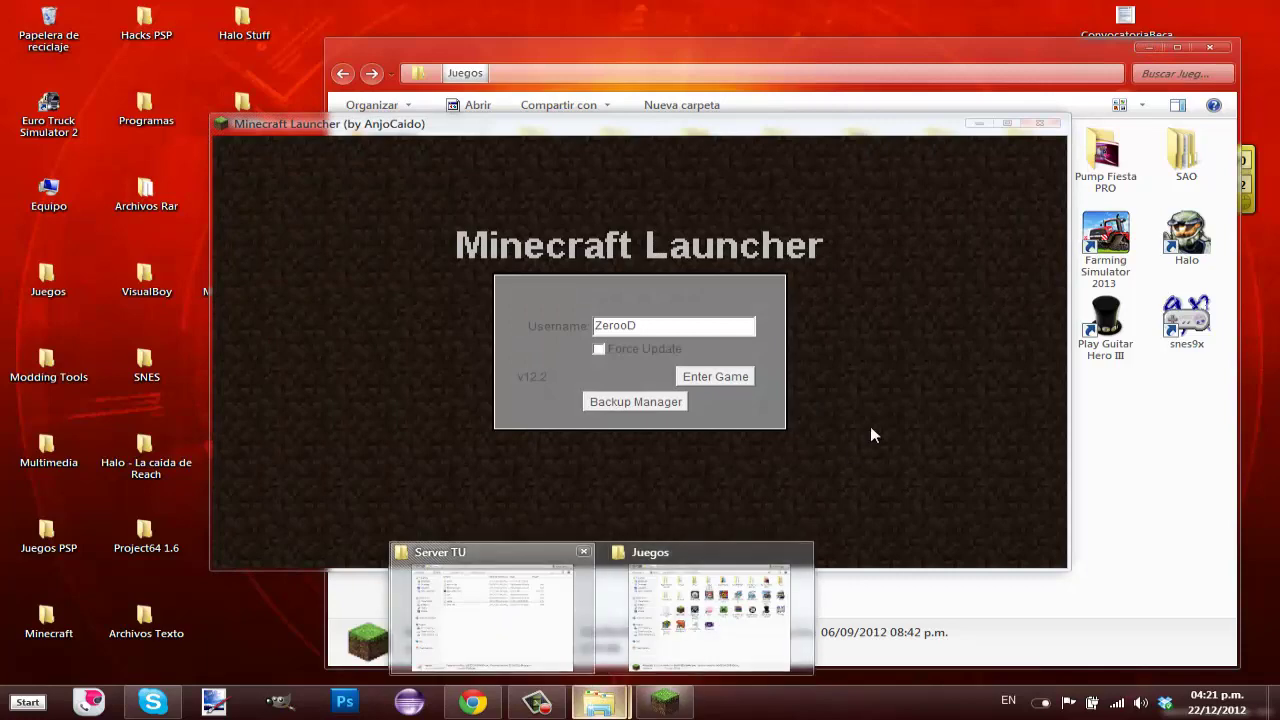
click(482, 610)
double_click(571, 253)
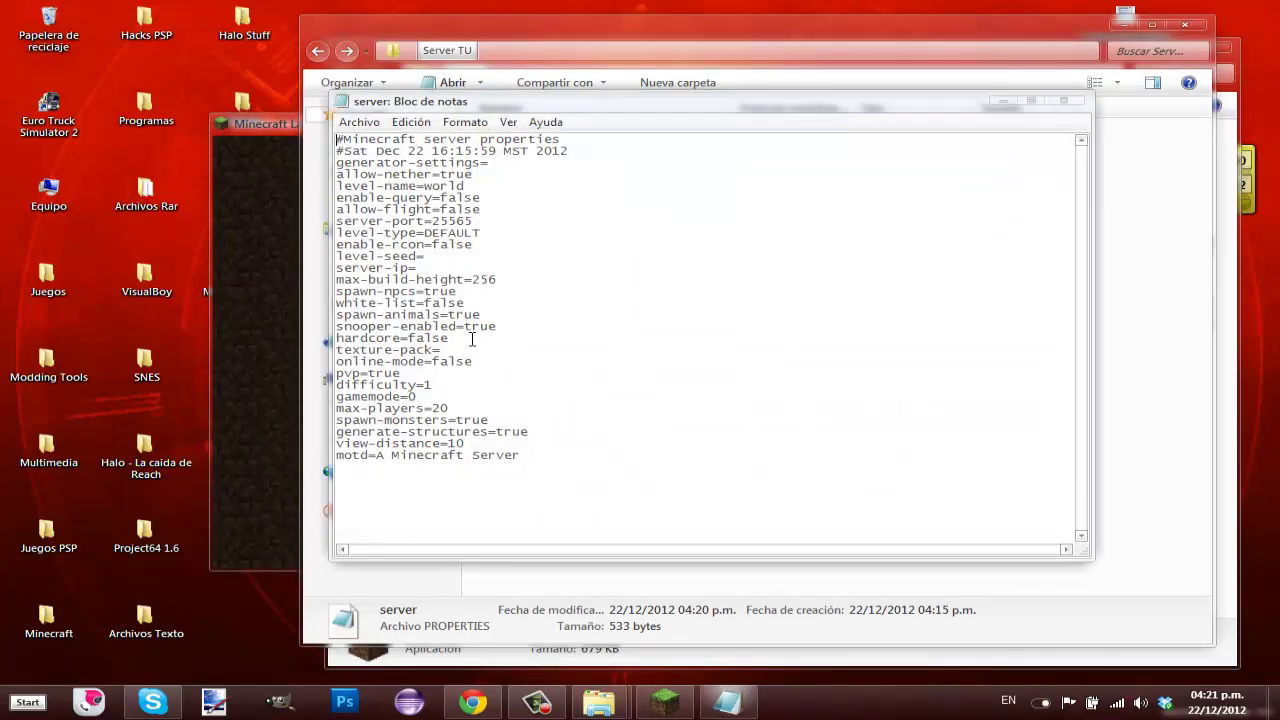
double_click(400, 268)
click(450, 270)
click(1061, 104)
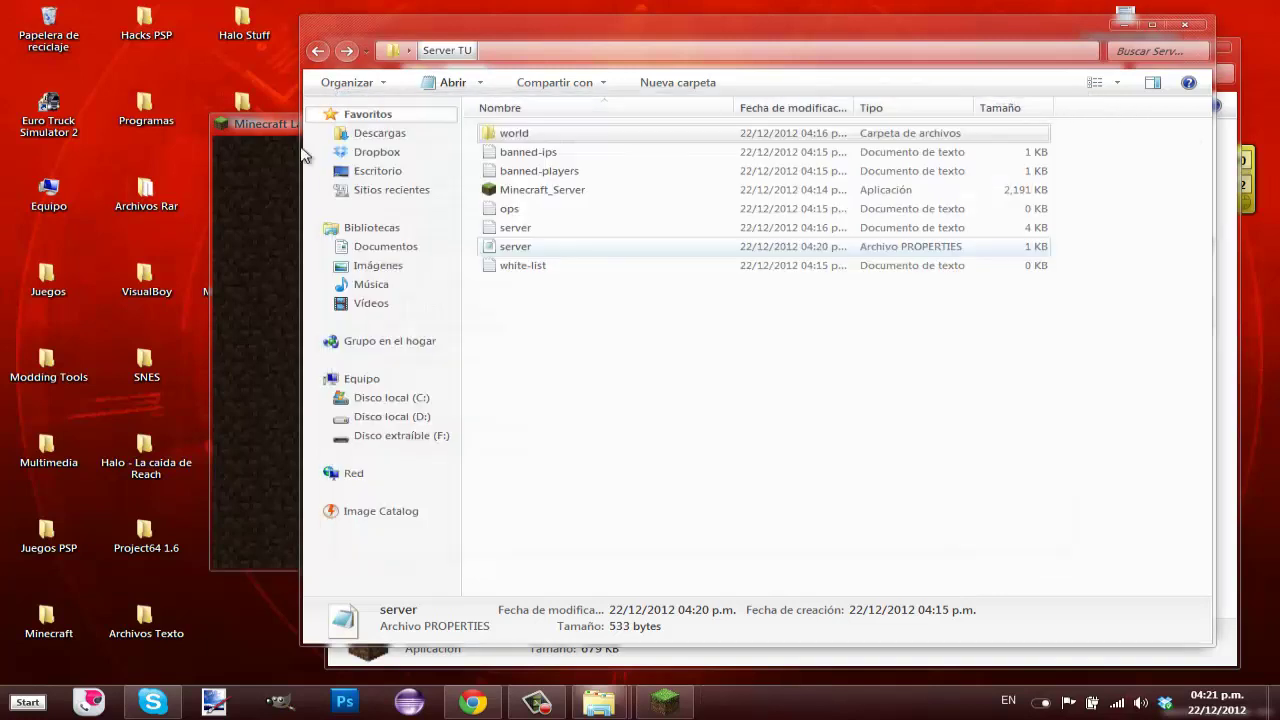
Start the Minecraft_Server application, and enter the game through to its multiplayer server list
click(565, 192)
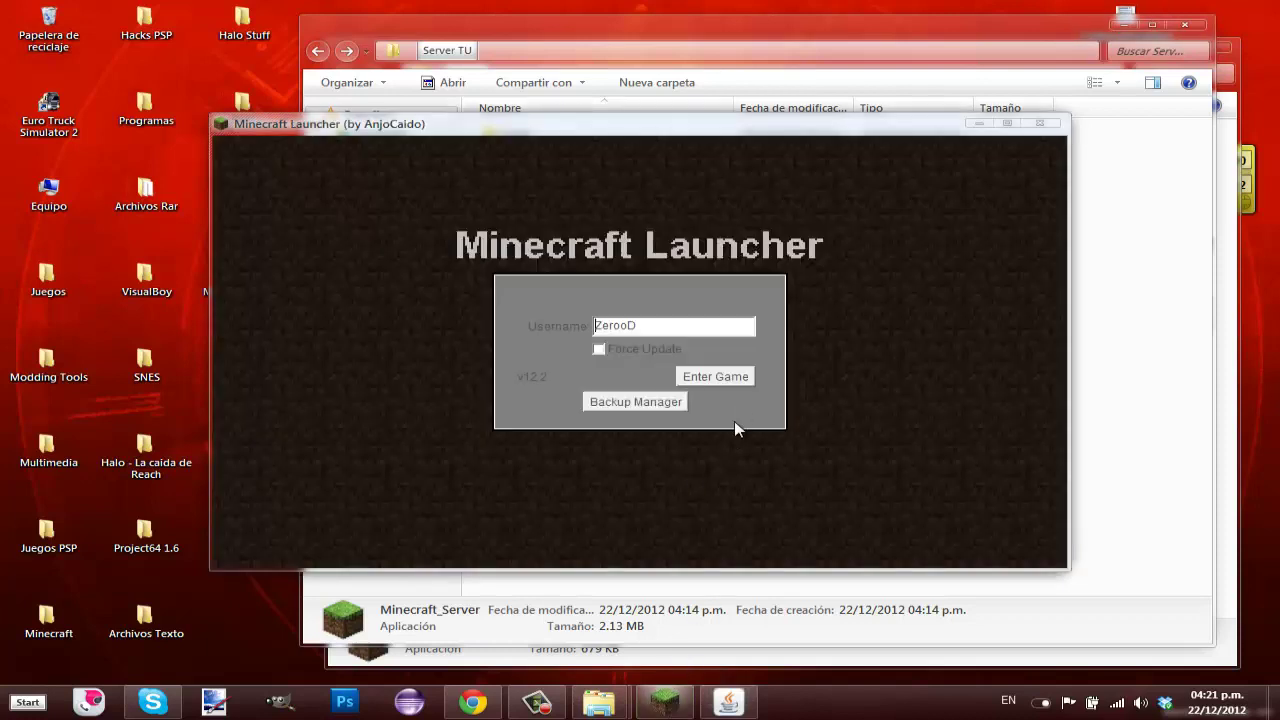
click(733, 381)
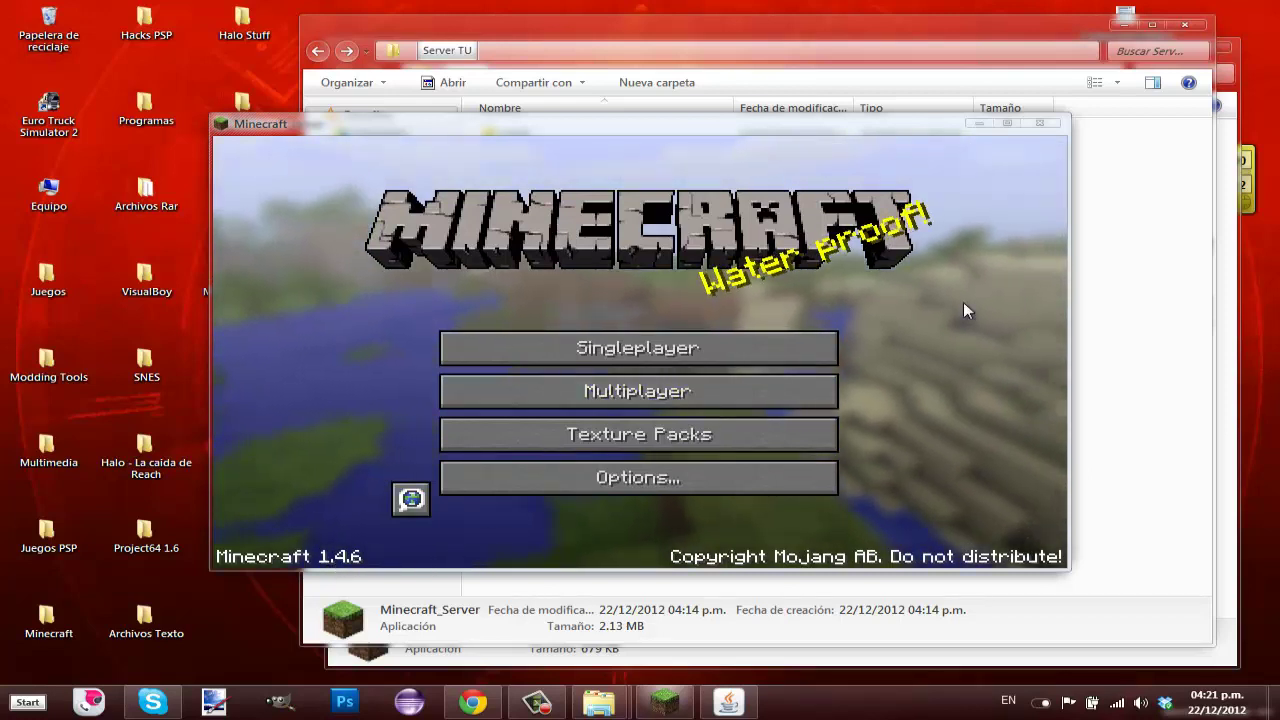
click(771, 393)
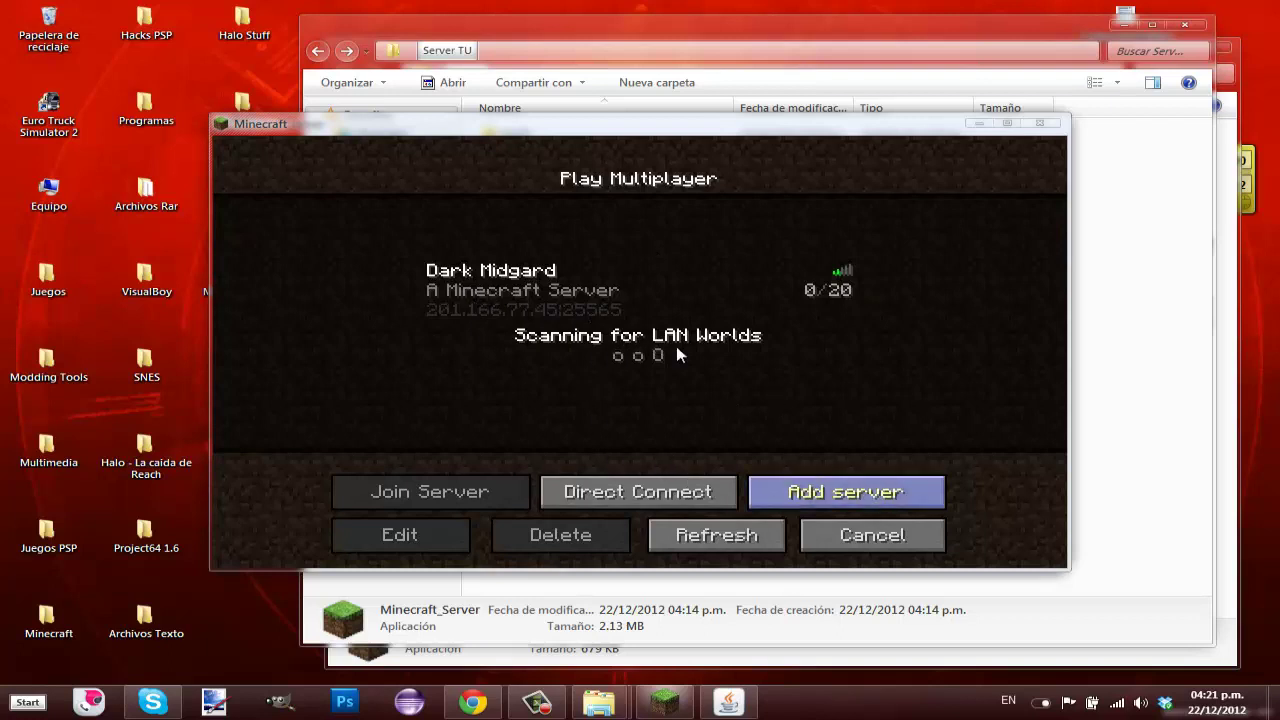
Add a multiplayer server entry, replacing its default name with "Server de" followed by the owner's first name
click(845, 492)
key(BackSpace)
key(BackSpace)
key(BackSpace)
key(BackSpace)
key(BackSpace)
key(BackSpace)
key(BackSpace)
key(BackSpace)
key(BackSpace)
key(BackSpace)
key(BackSpace)
key(BackSpace)
key(BackSpace)
key(BackSpace)
key(BackSpace)
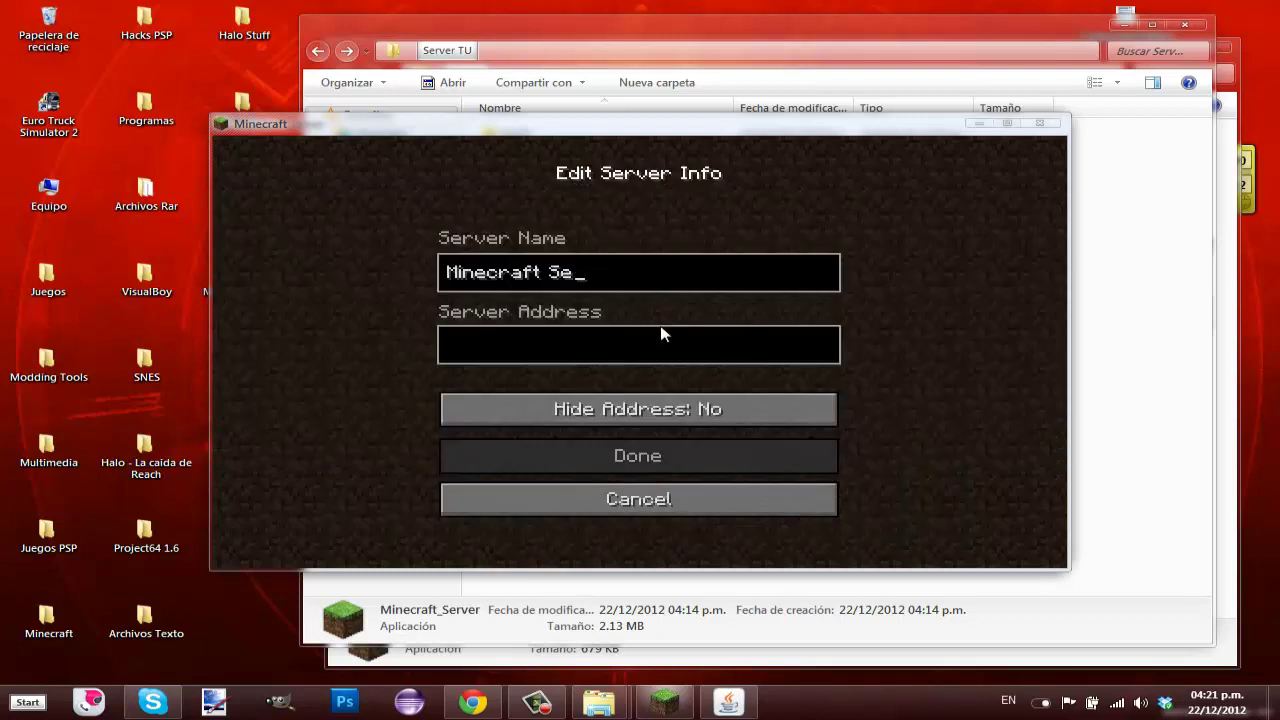
key(BackSpace)
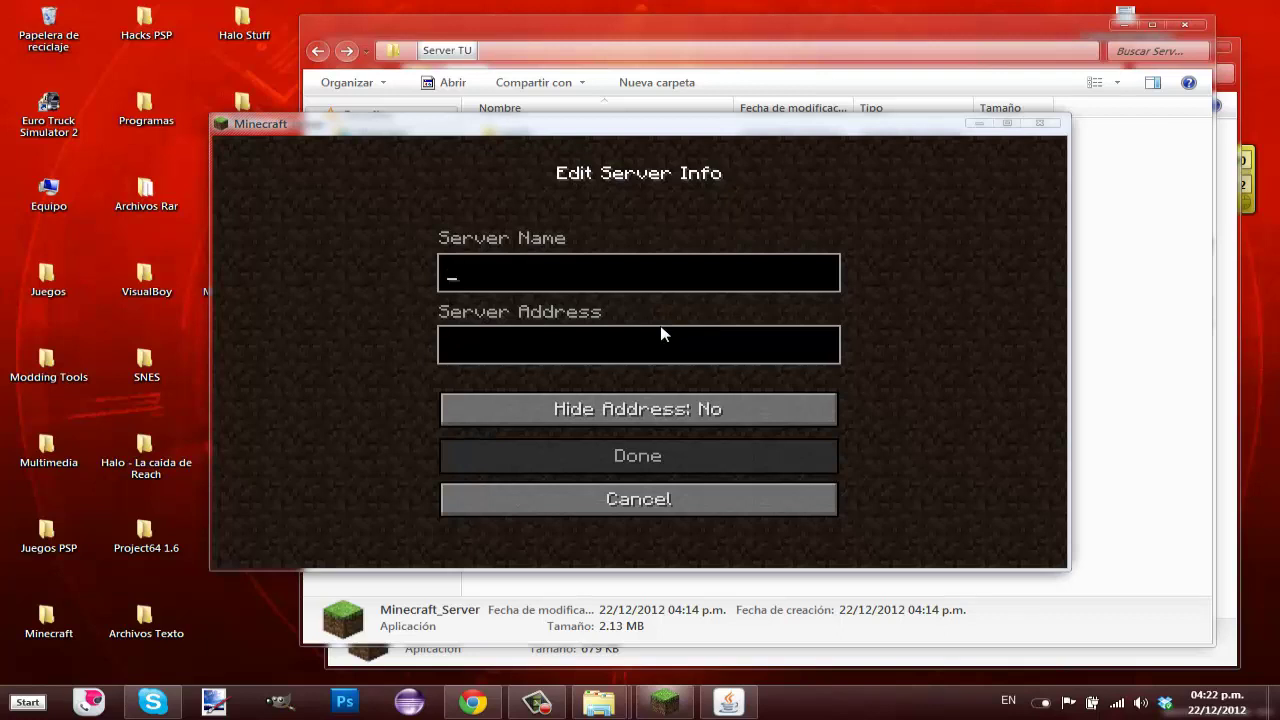
text(Server de Pancho)
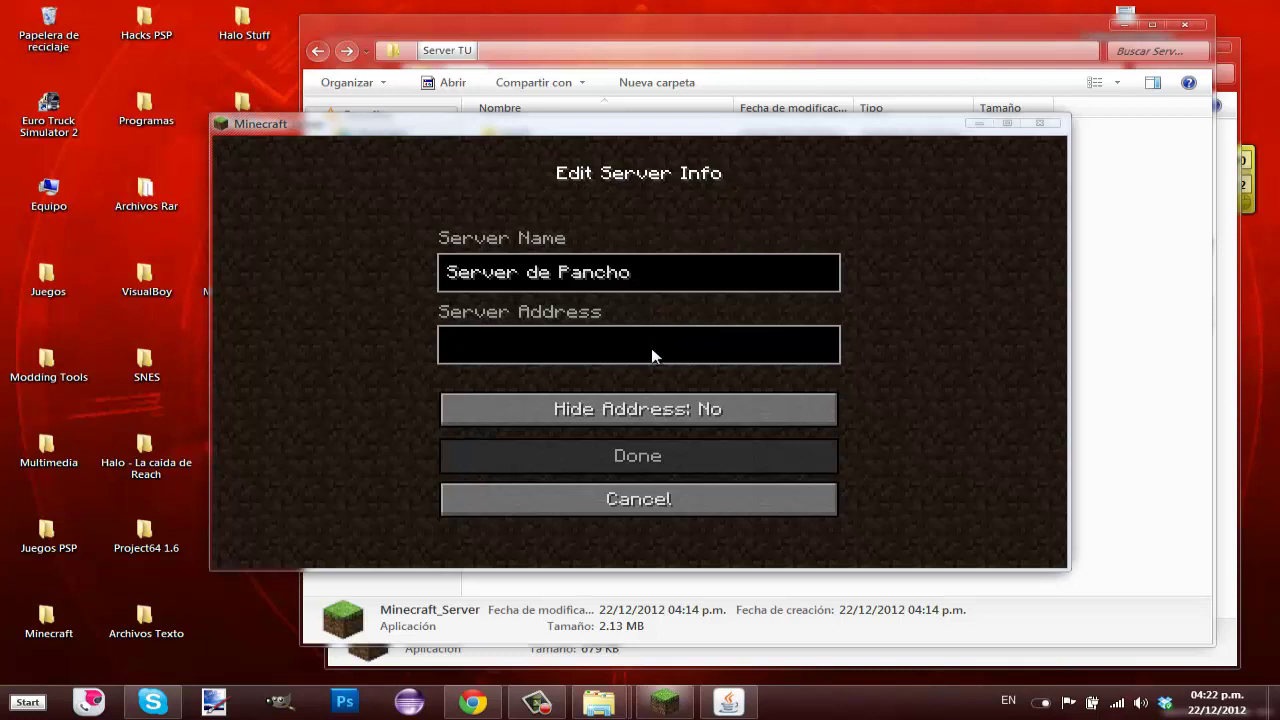
Set the new entry's server address to the copied public IP with port 25565, and save the entry
click(651, 355)
click(473, 703)
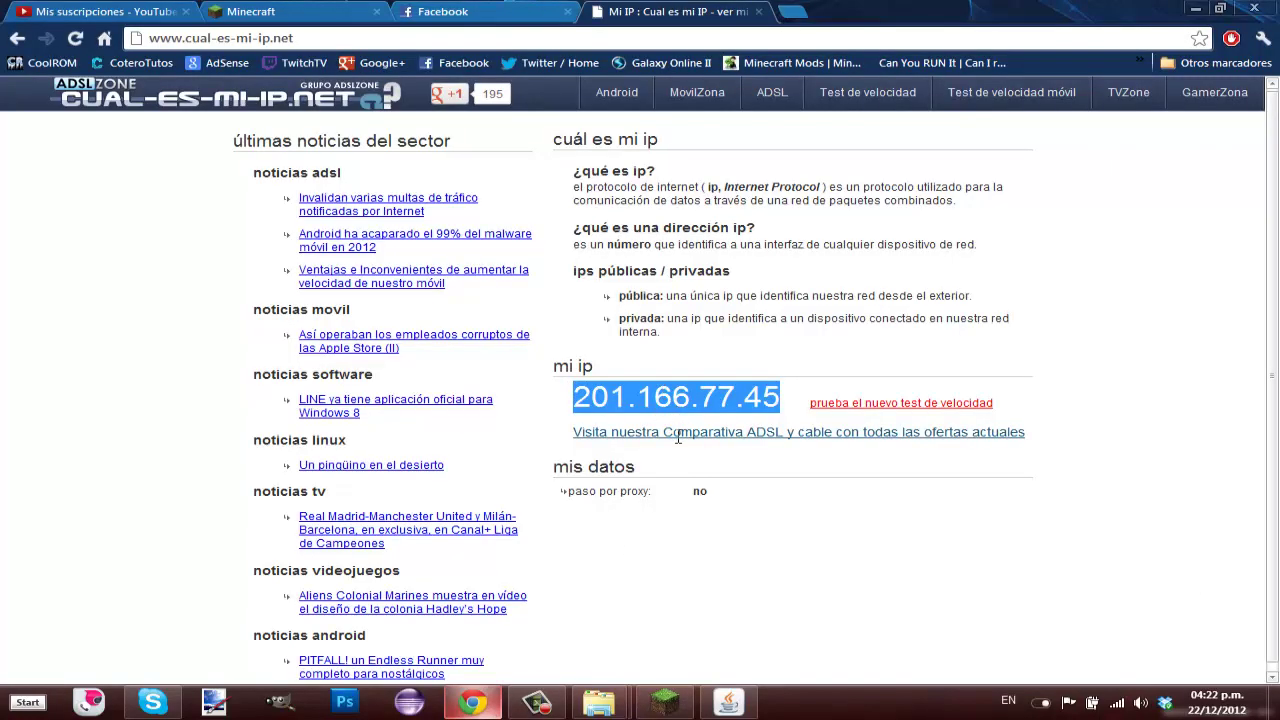
click(665, 703)
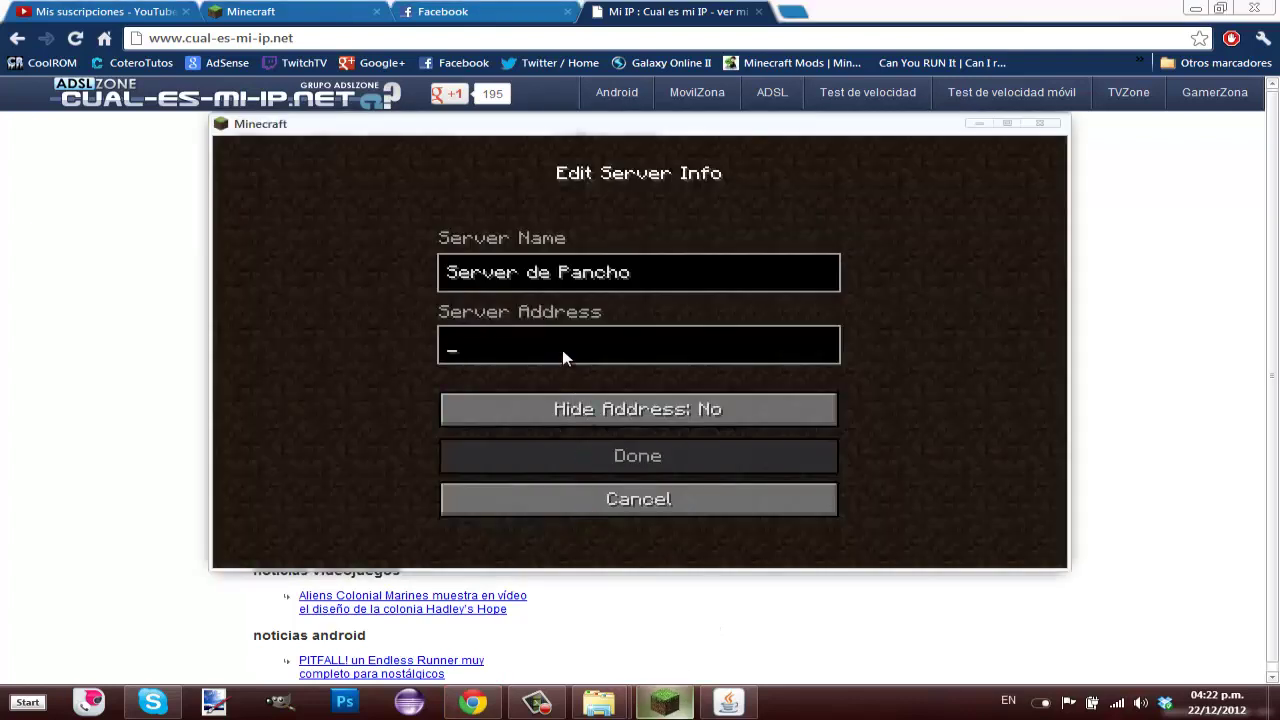
key(ctrl+v)
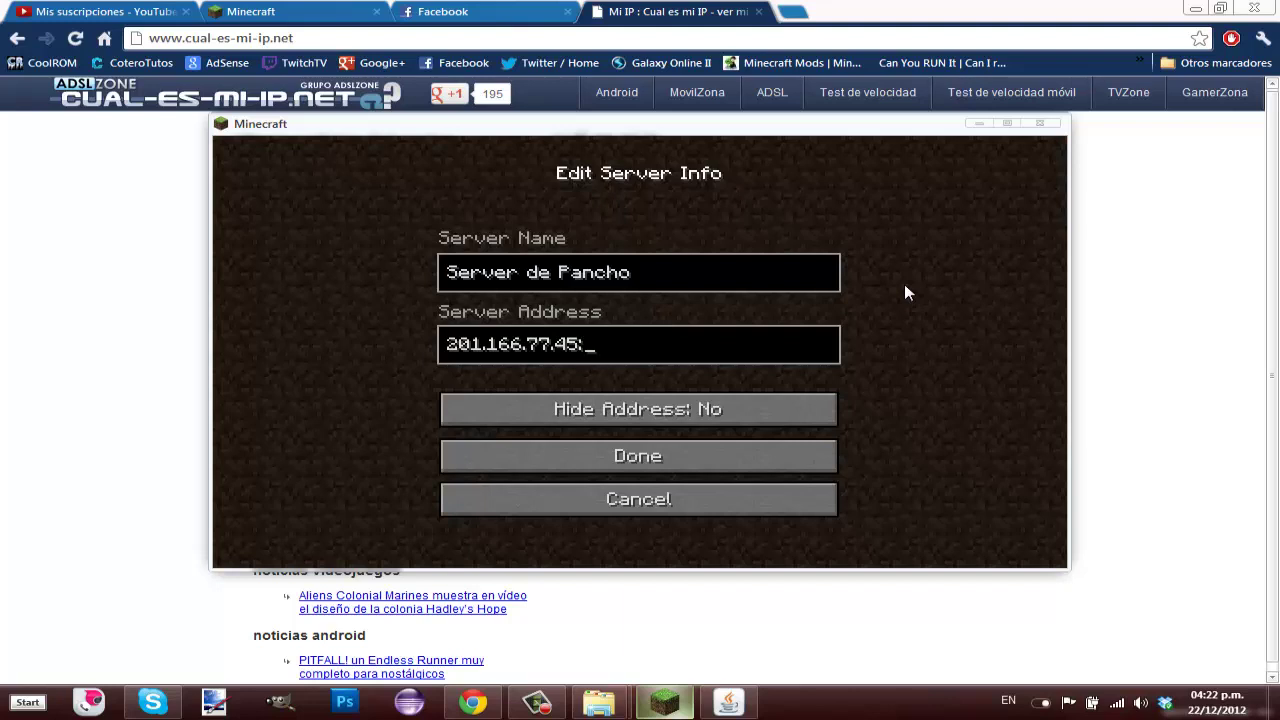
text(25565)
click(623, 461)
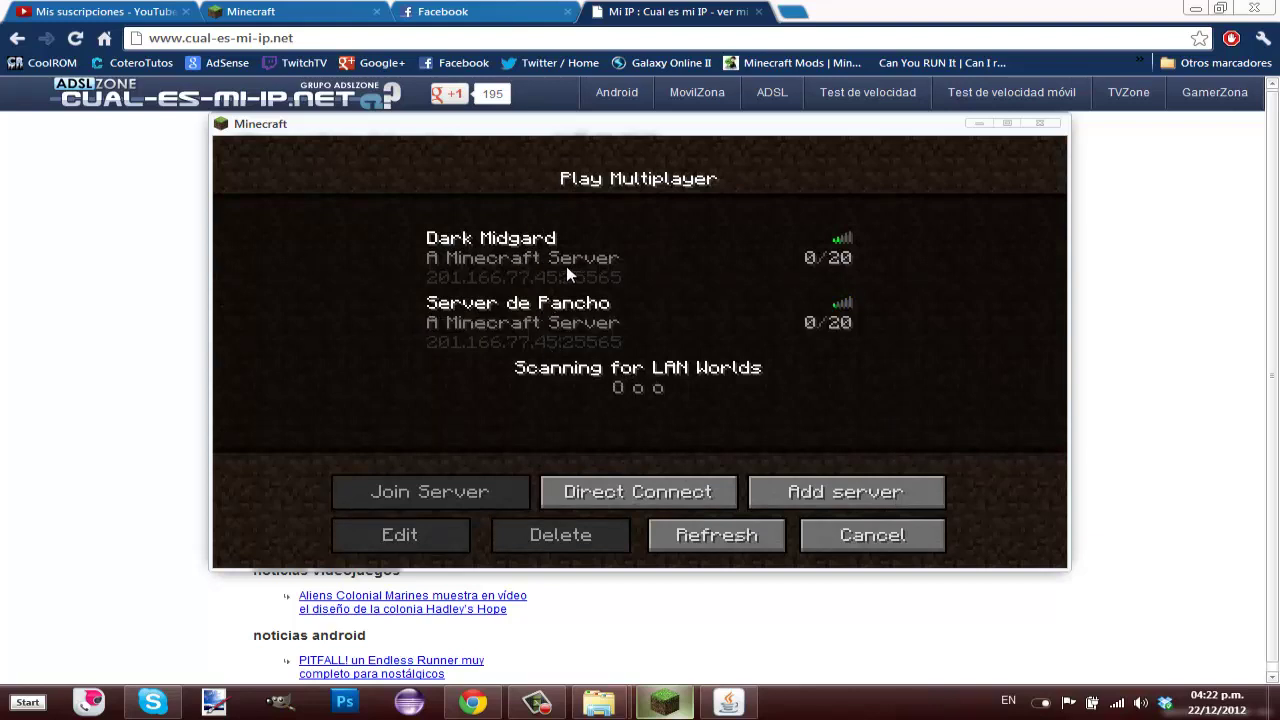
Delete the newly added server entry below Dark Midgard from the multiplayer list, and confirm the deletion
click(480, 250)
click(551, 333)
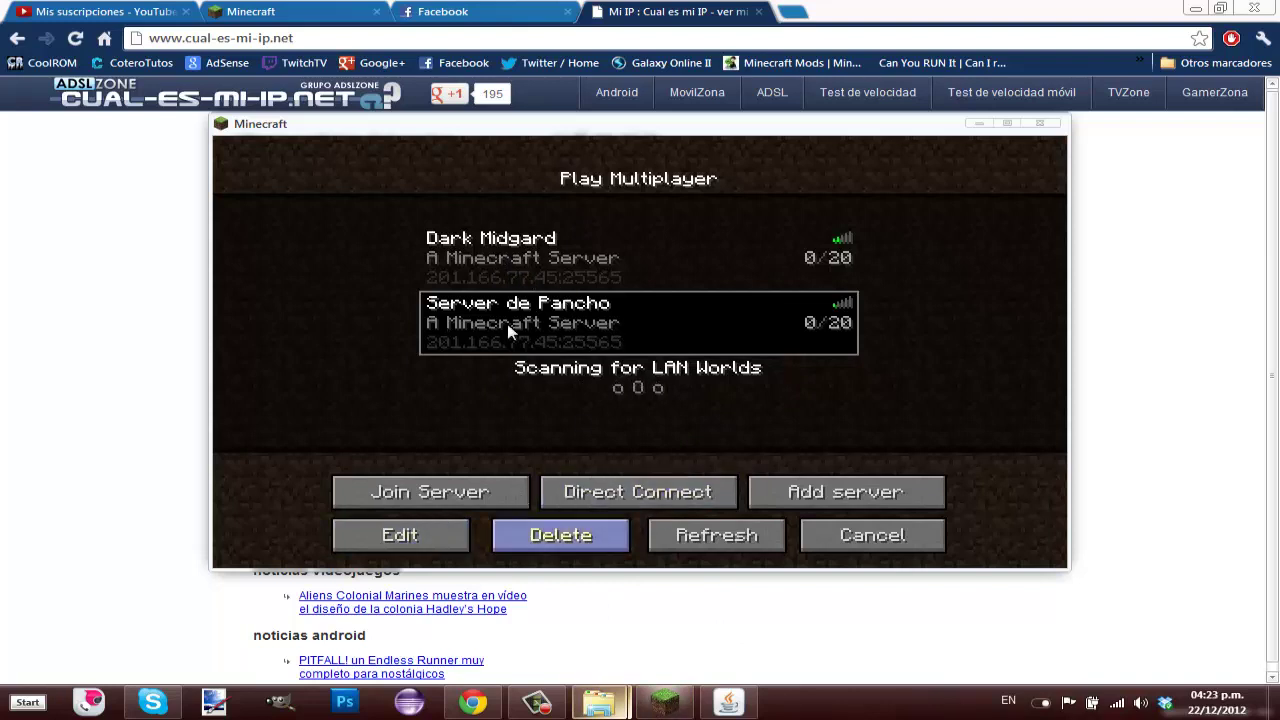
click(575, 537)
click(517, 395)
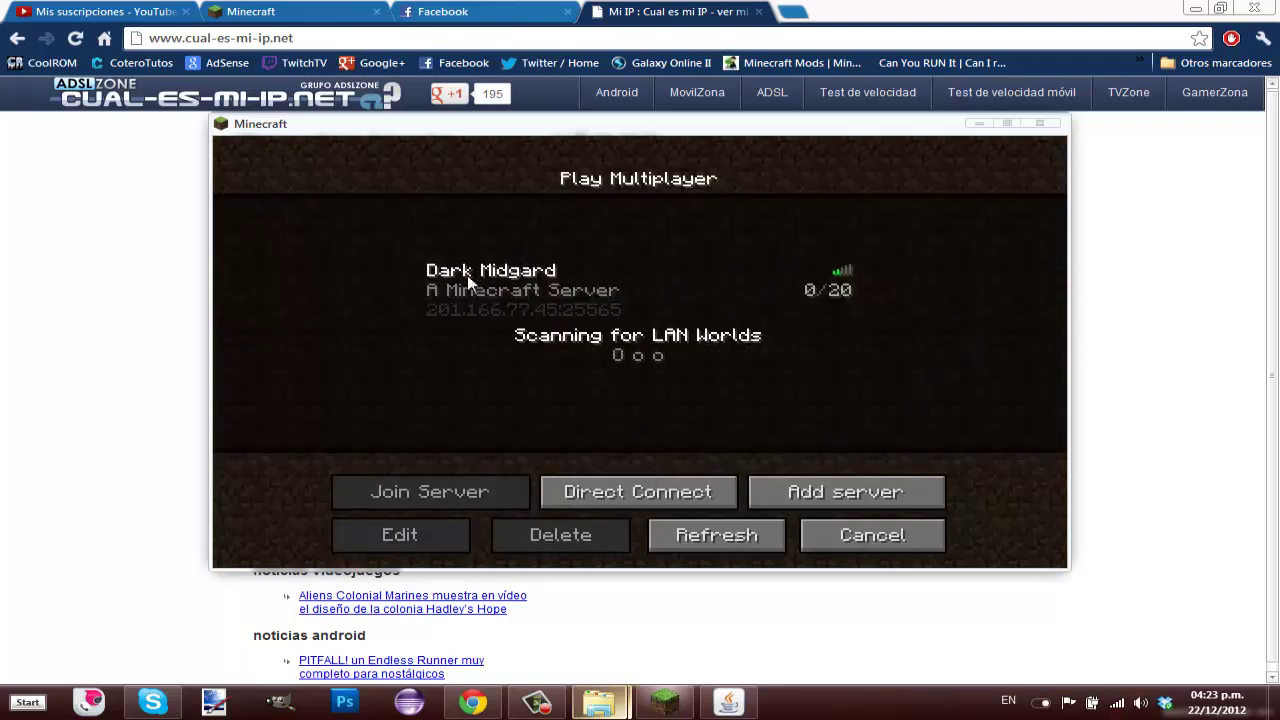
Join the Dark Midgard server to test the connection, and disconnect from it
click(587, 295)
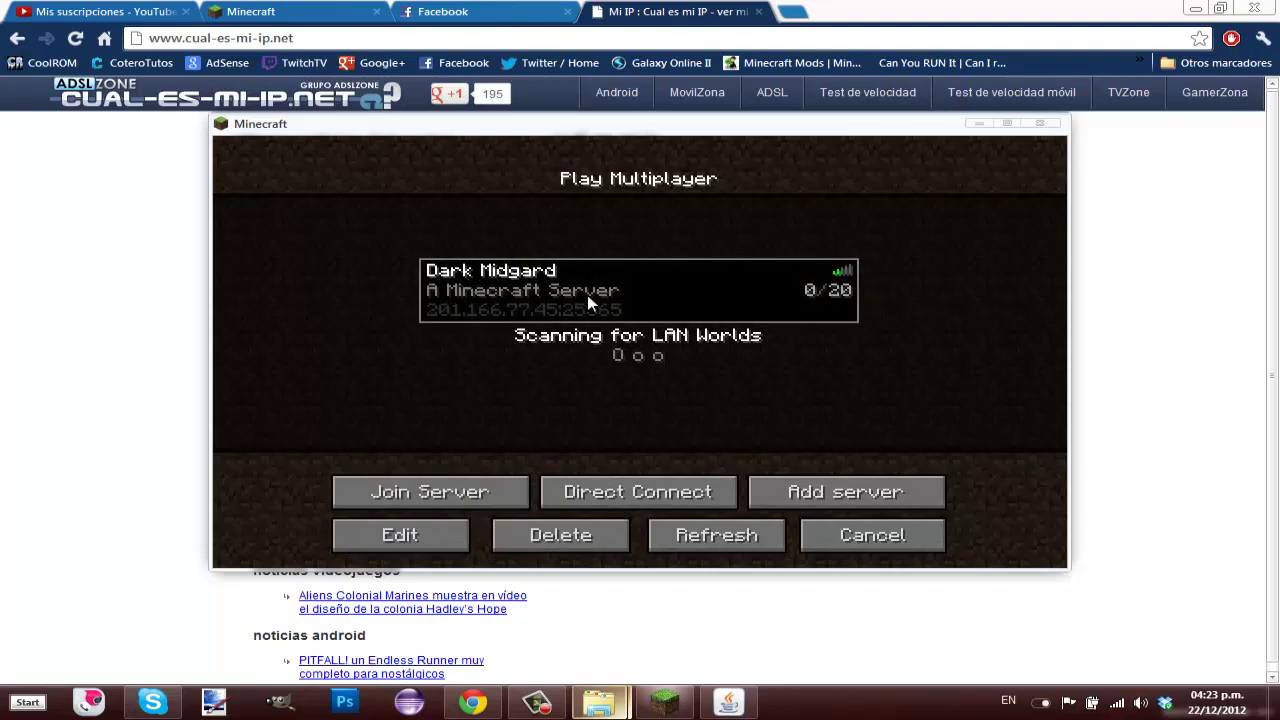
click(498, 489)
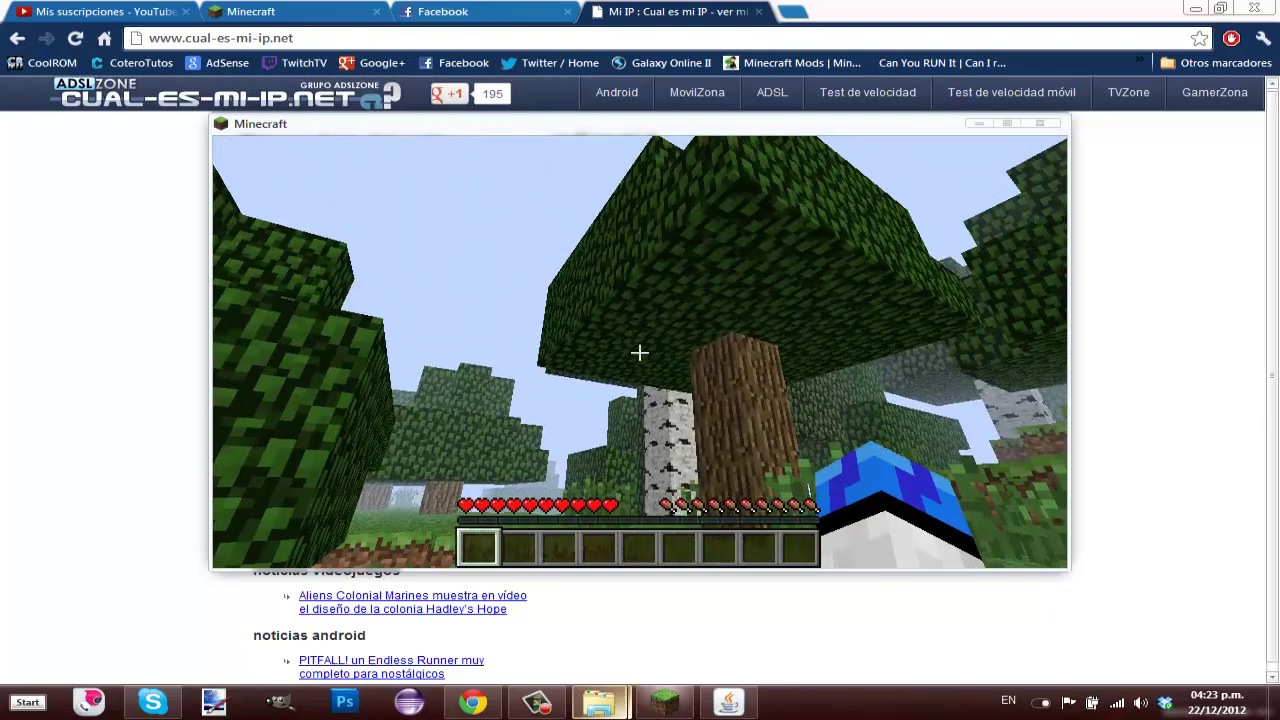
key(Escape)
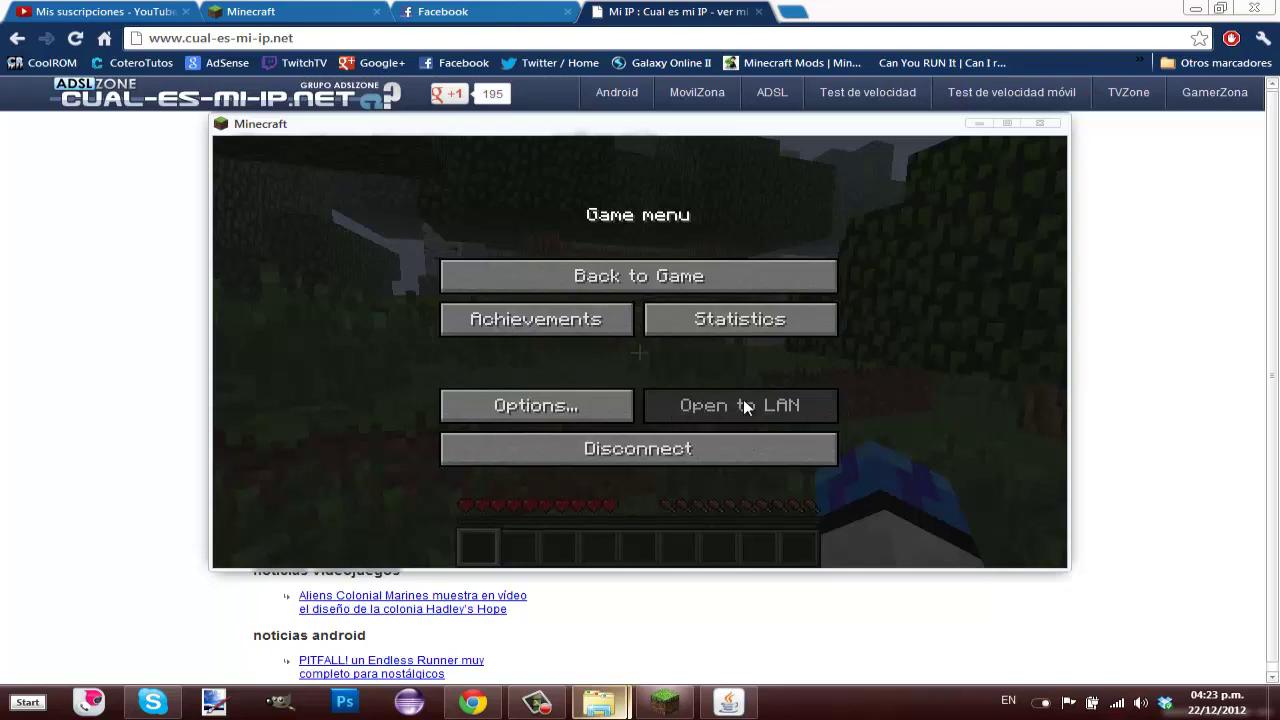
click(687, 451)
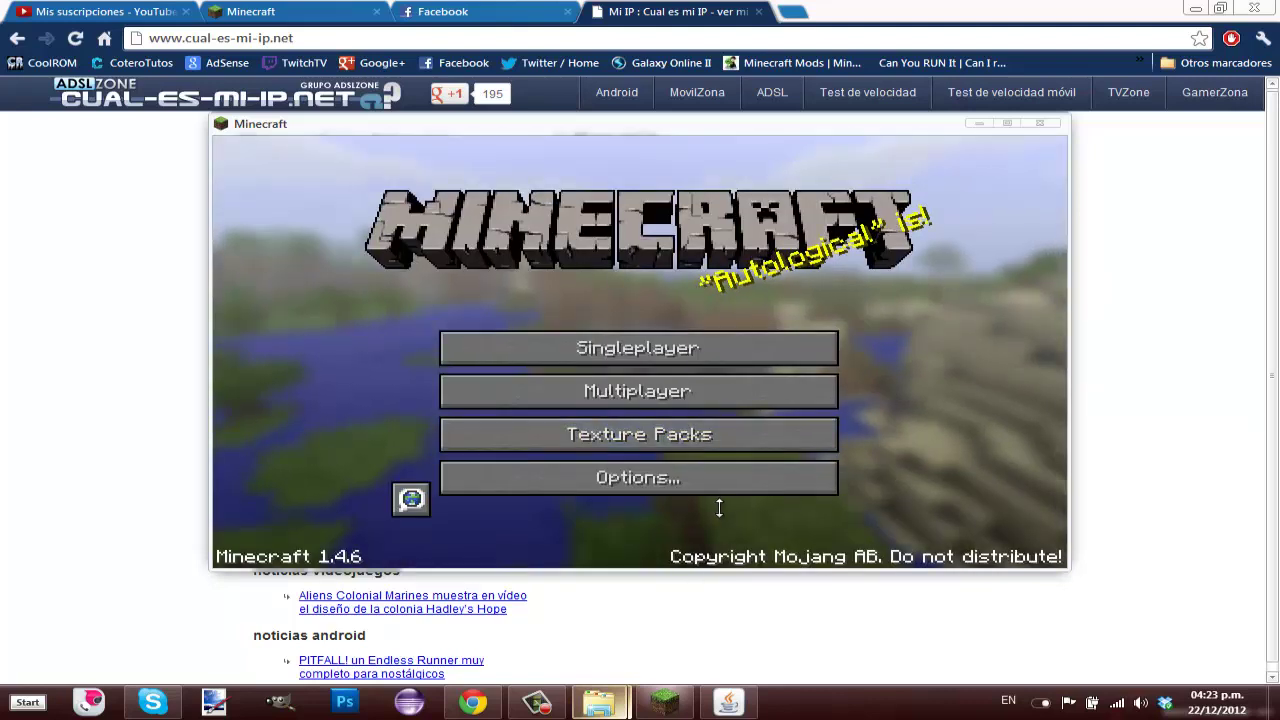
Close Minecraft, clear the desktop of open windows and bring up the Minecraft server console
click(1040, 123)
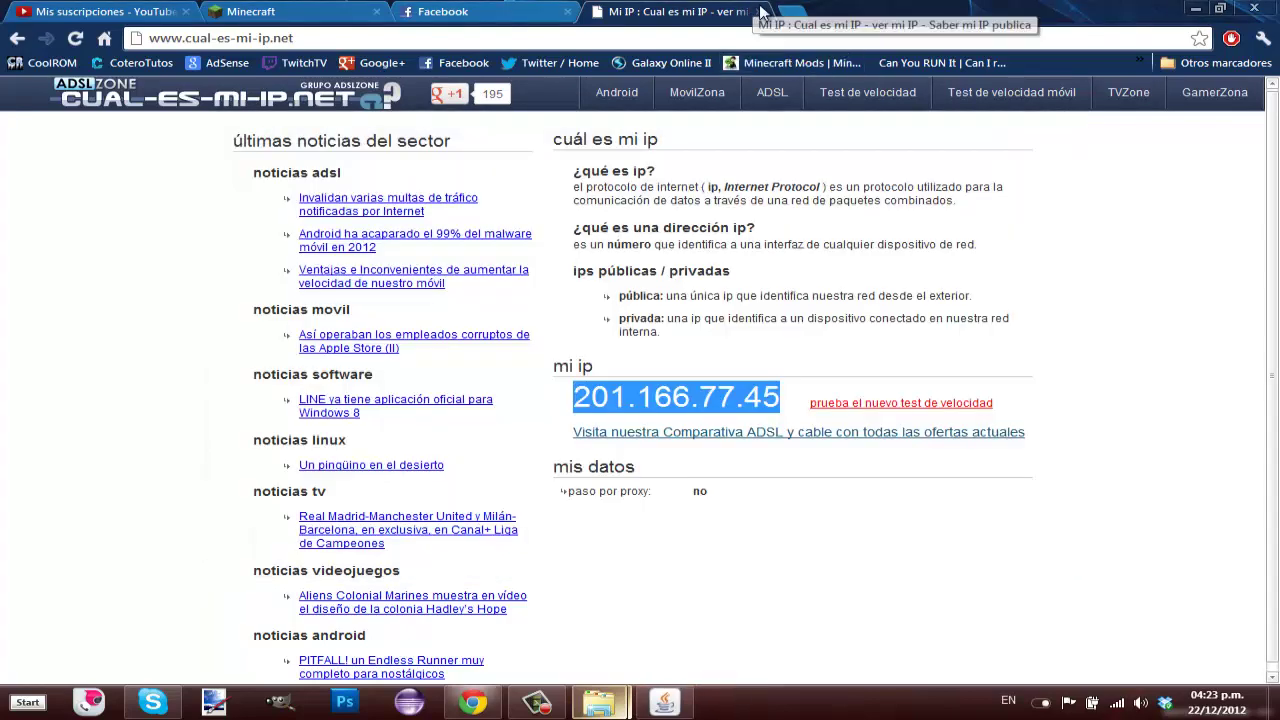
click(1274, 700)
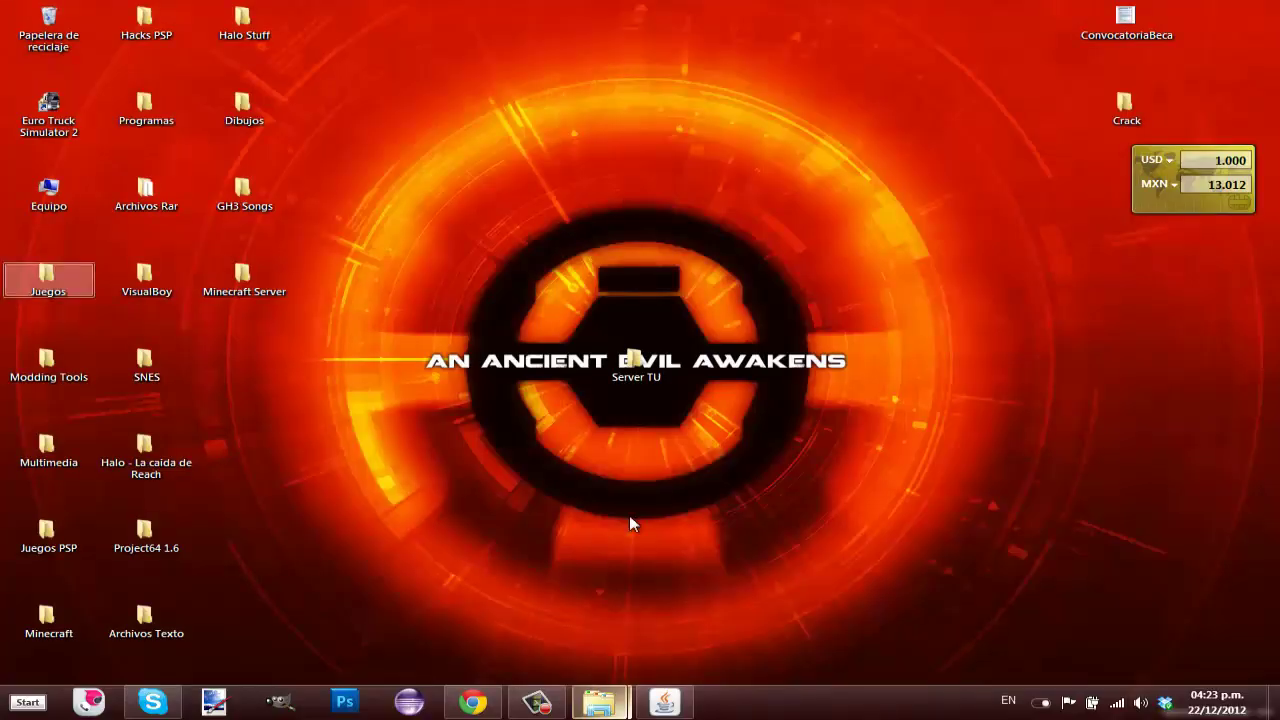
click(664, 702)
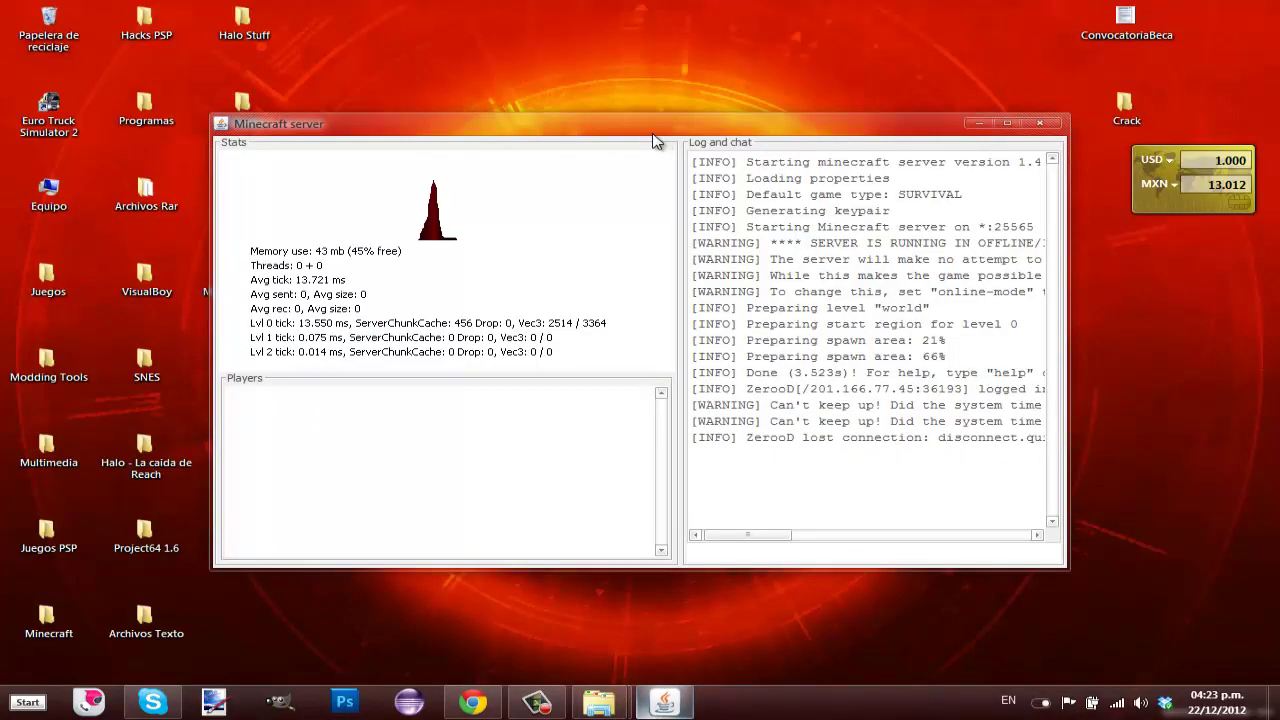
drag(582, 123, 527, 93)
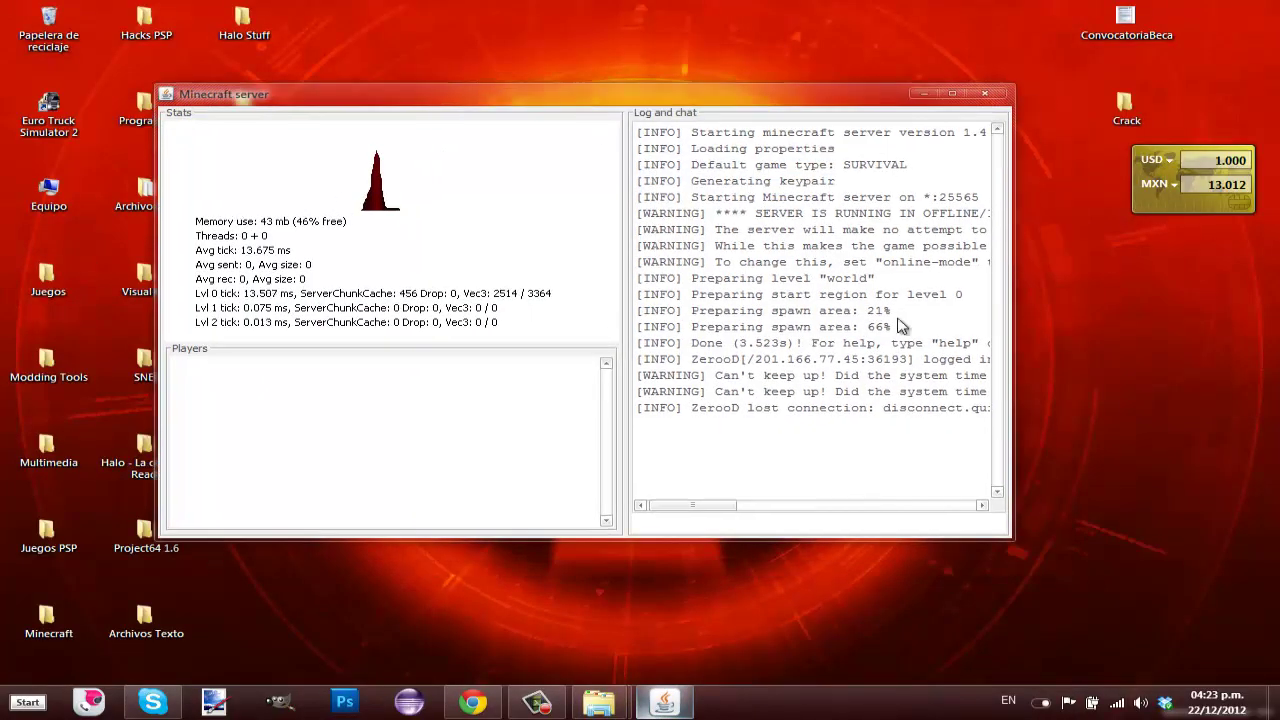
Grant operator rights in the server console with the command /op usuario
click(838, 523)
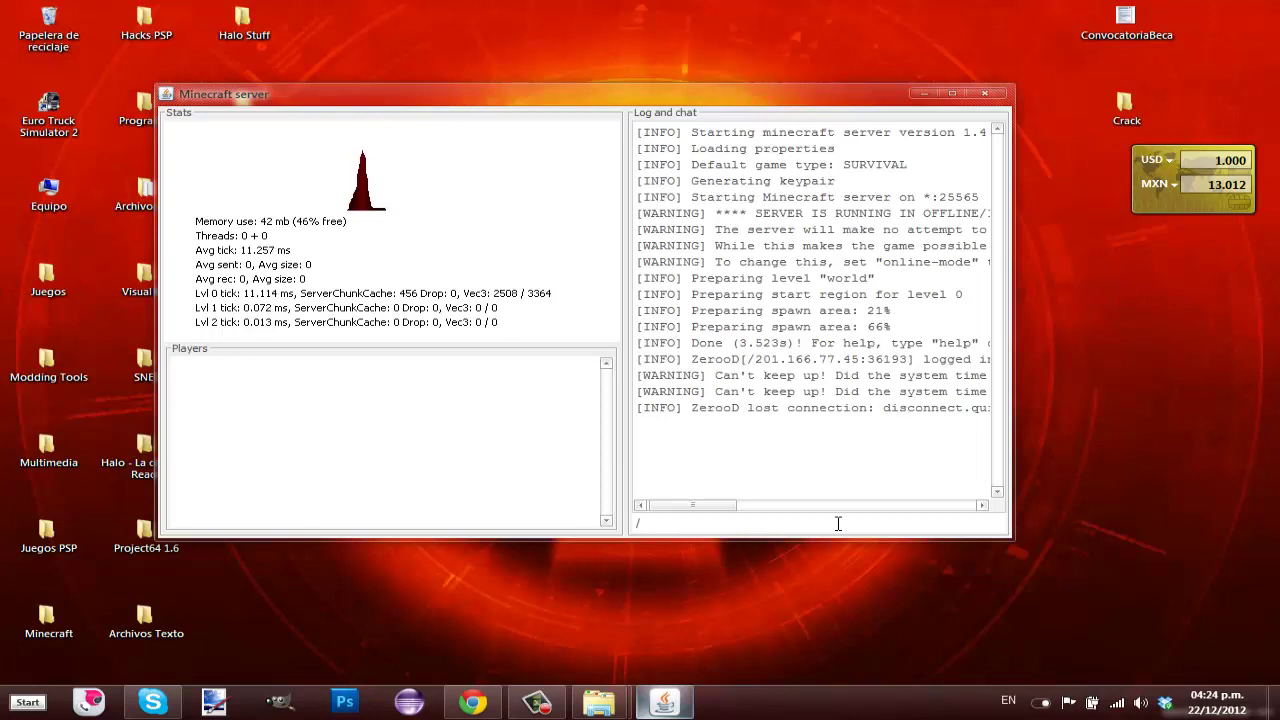
text(/op)
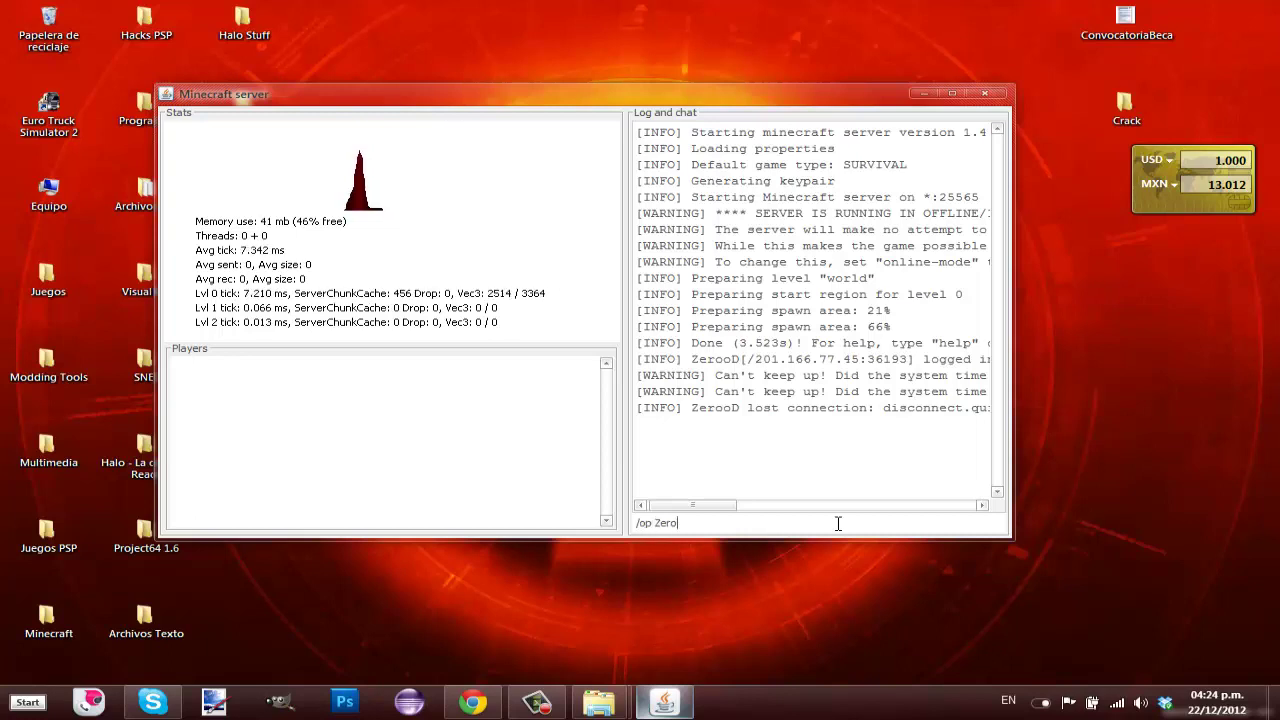
text( usuario)
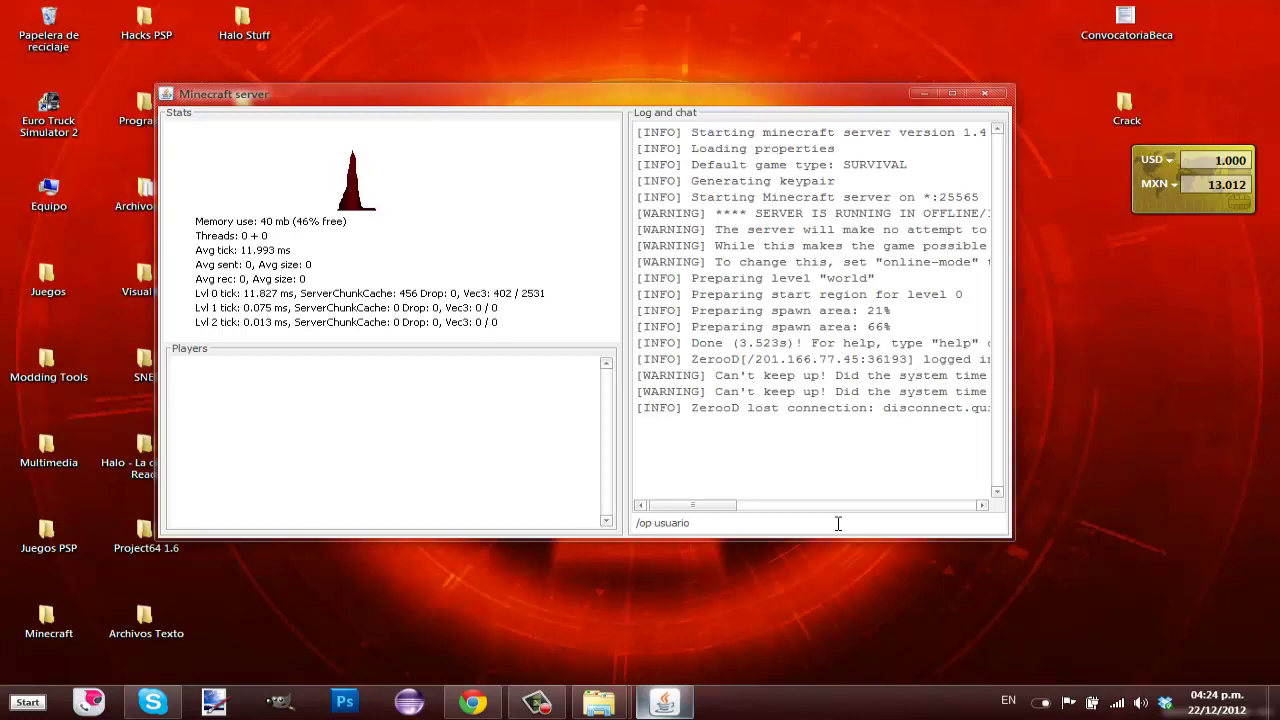
key(Return)
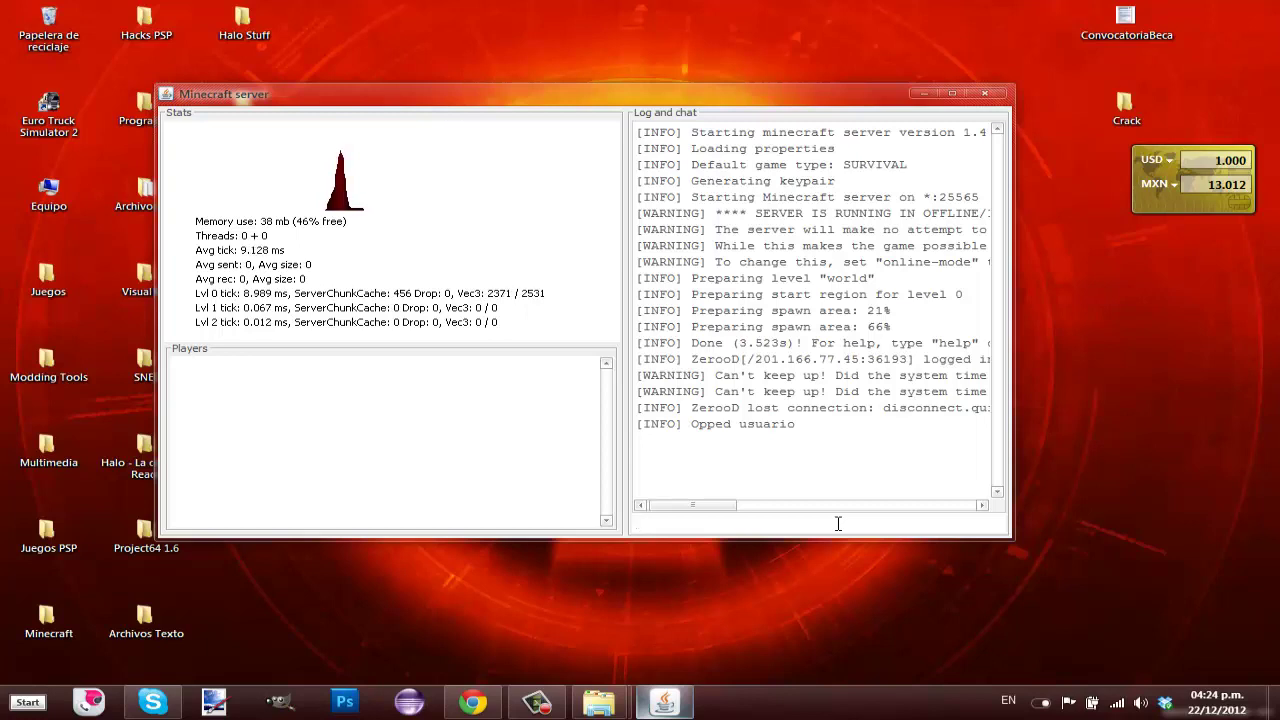
Revoke the operator rights in the server console with the command /deop usuario
text(dep)
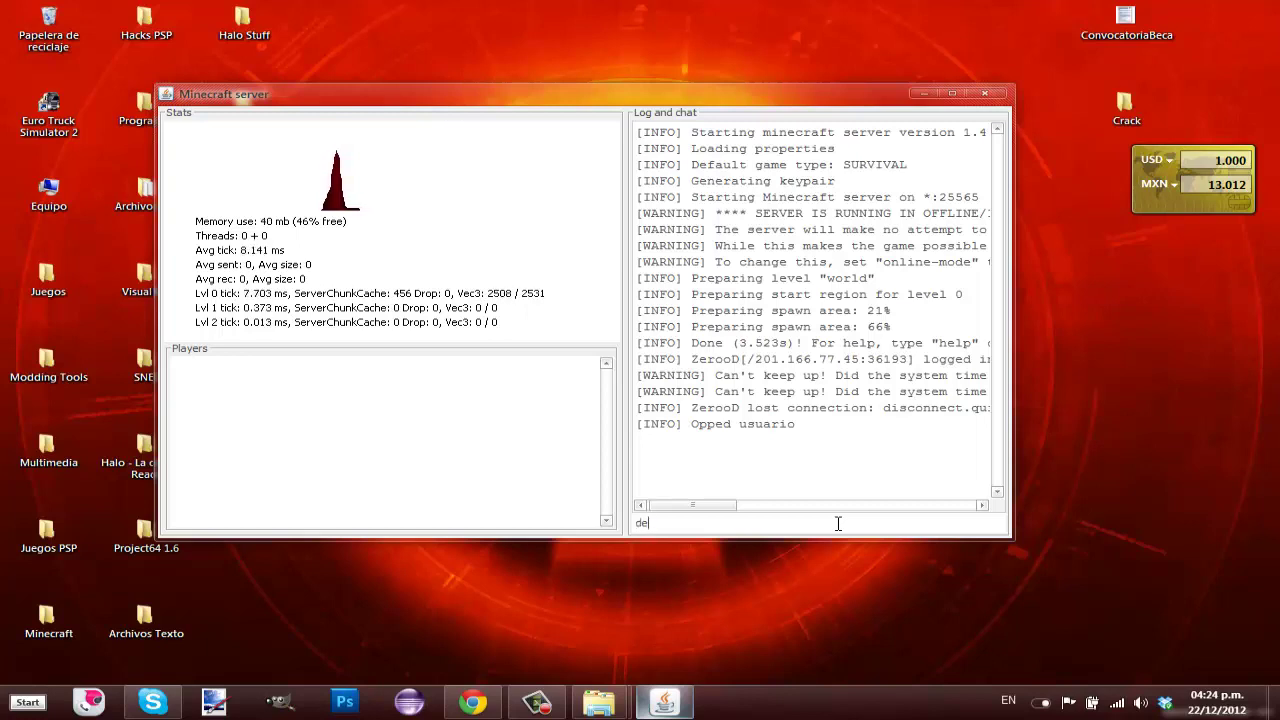
key(BackSpace)
key(BackSpace)
key(BackSpace)
text(/deop)
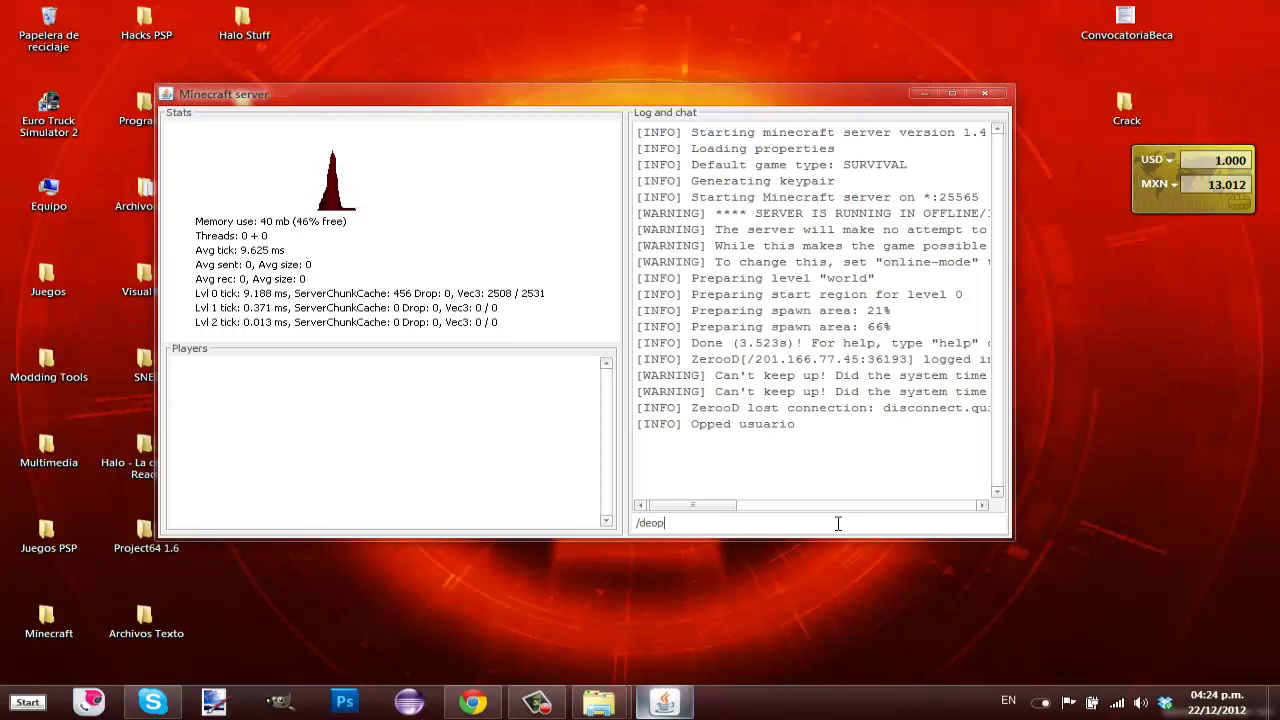
text( usuario)
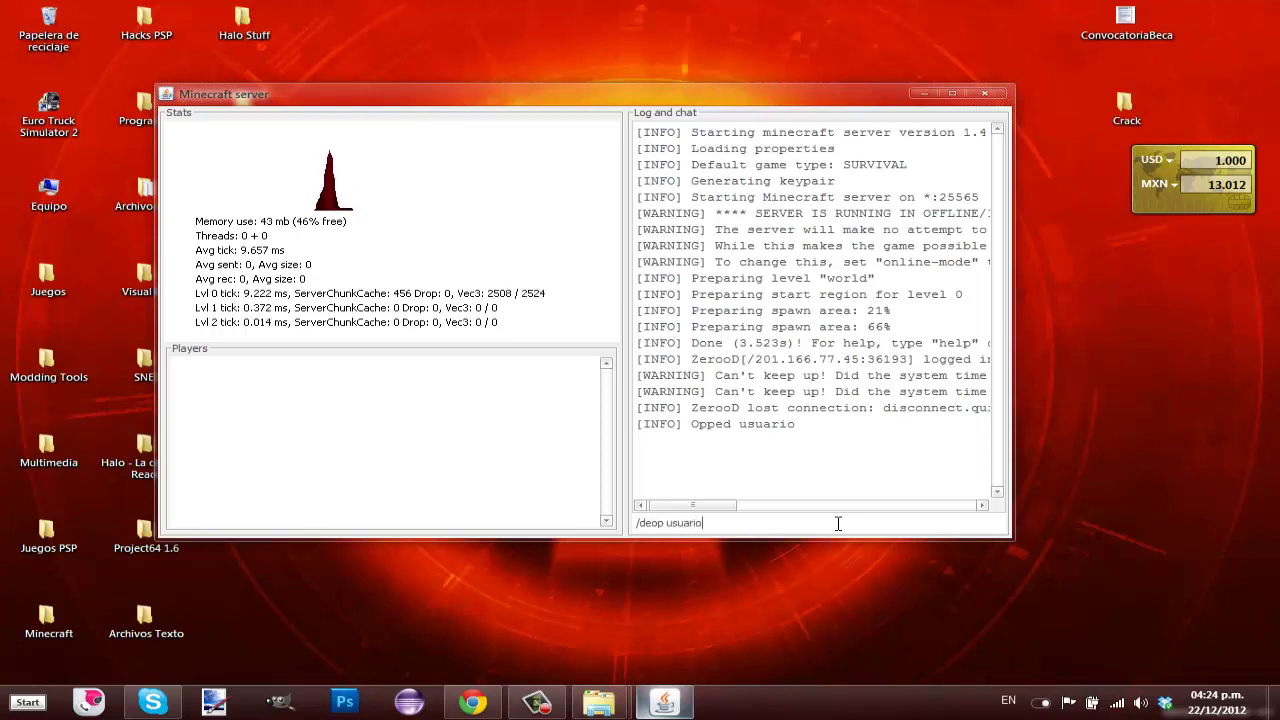
key(Return)
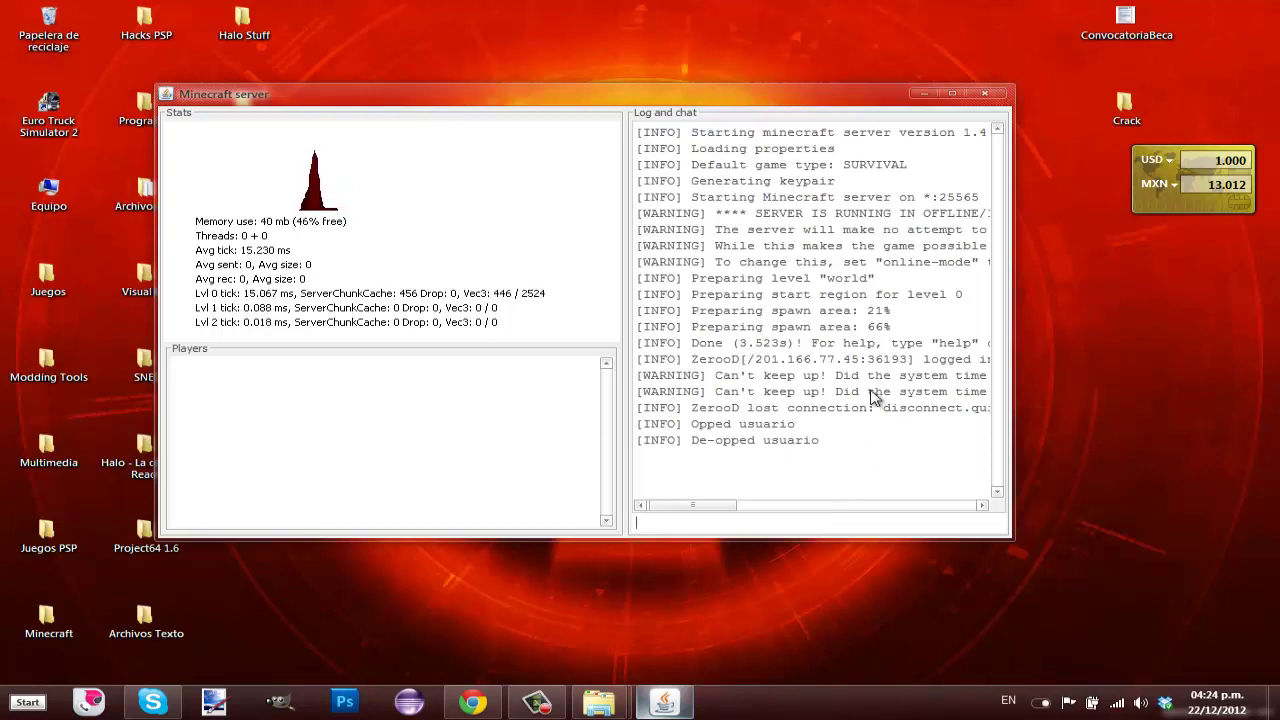
Shut down the Minecraft server from its console with the command /stop
text(/stop)
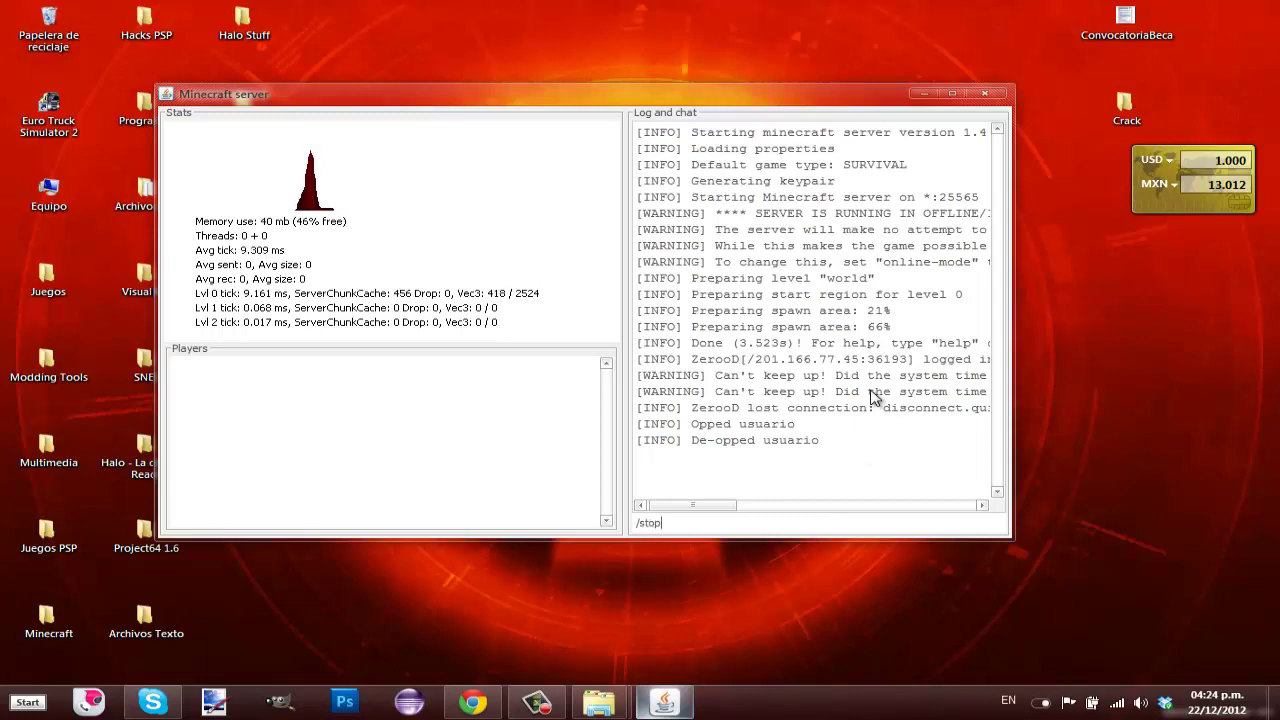
key(Return)
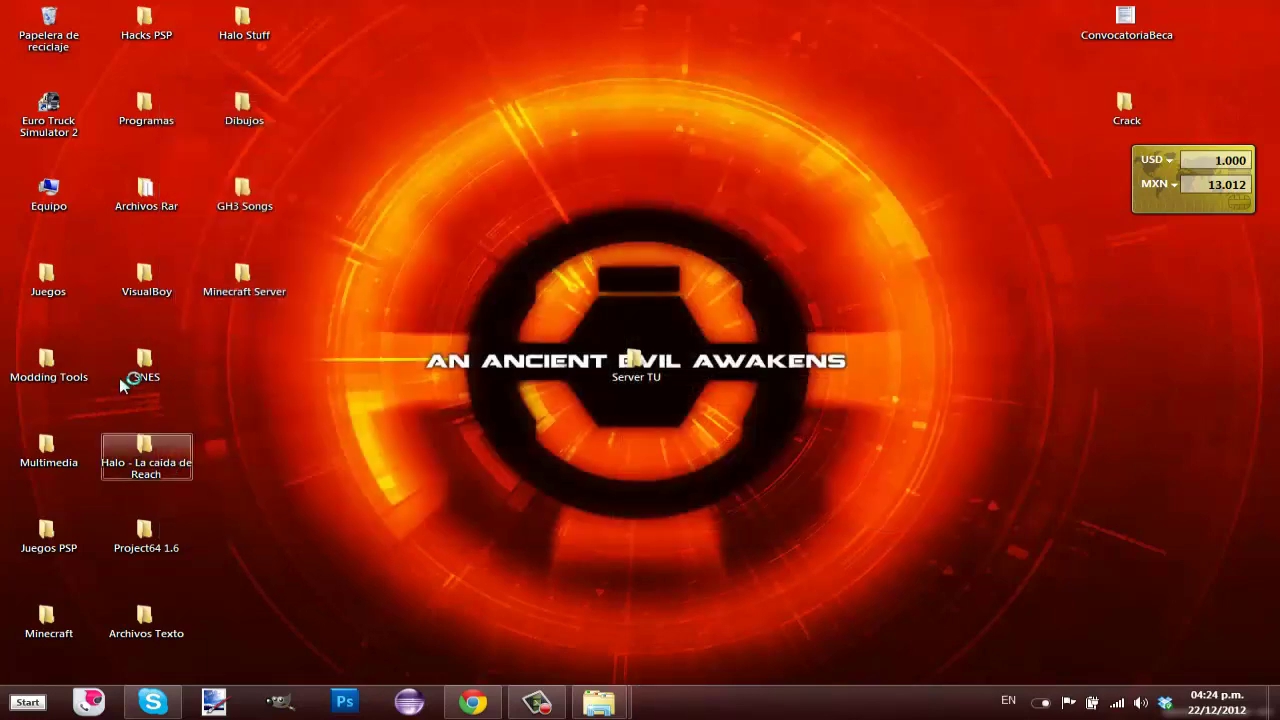
Bring up the Server TU folder window, close it, and clear the Server TU folder off the desktop
mouse_move(598, 703)
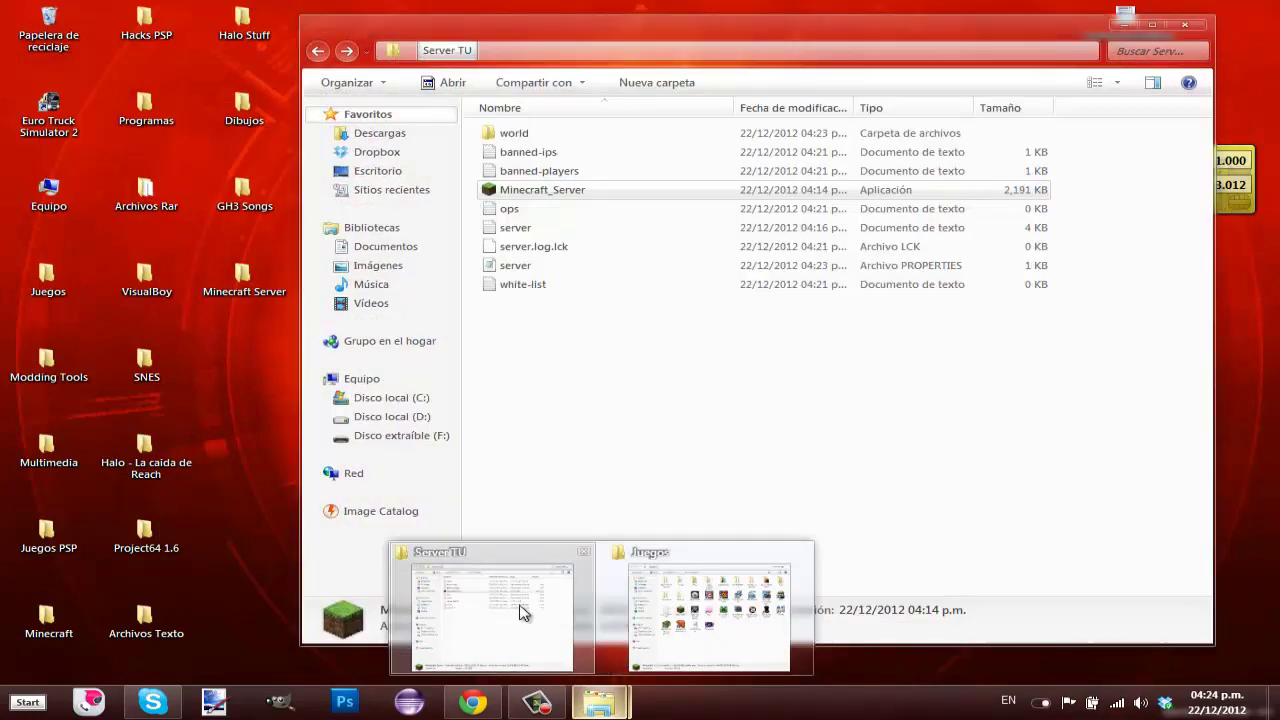
click(523, 610)
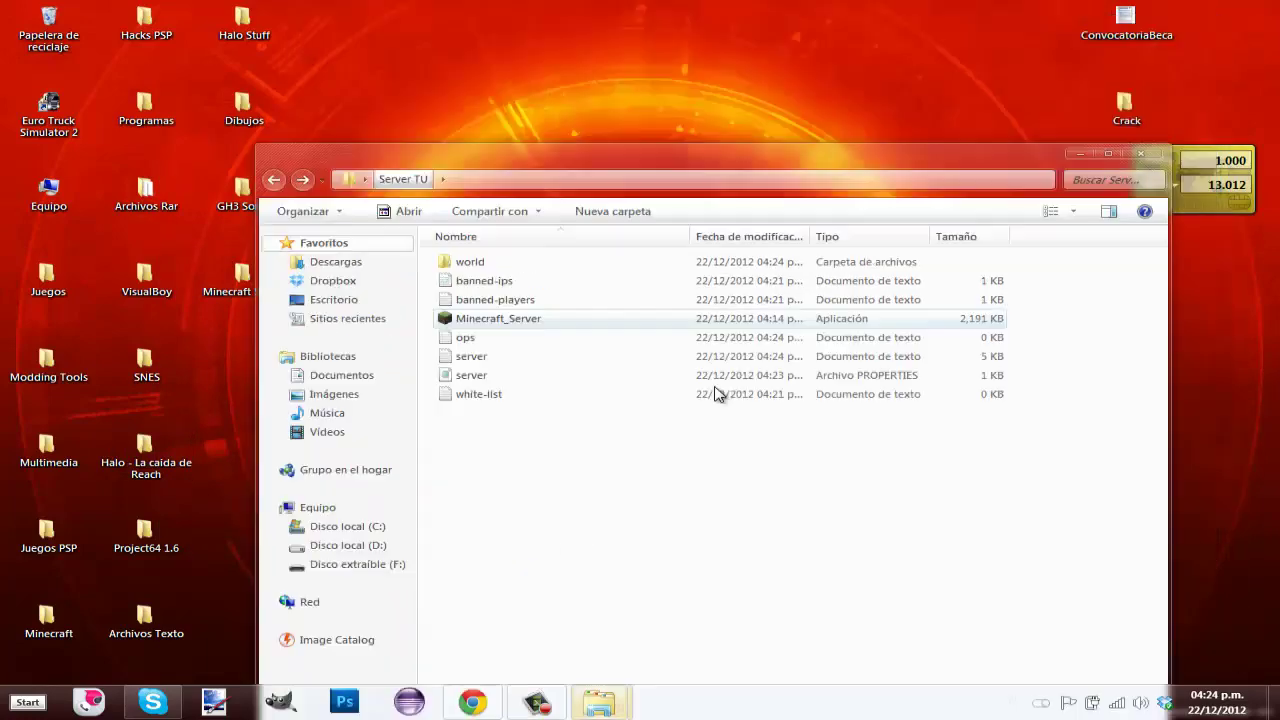
drag(840, 163, 806, 323)
click(1112, 314)
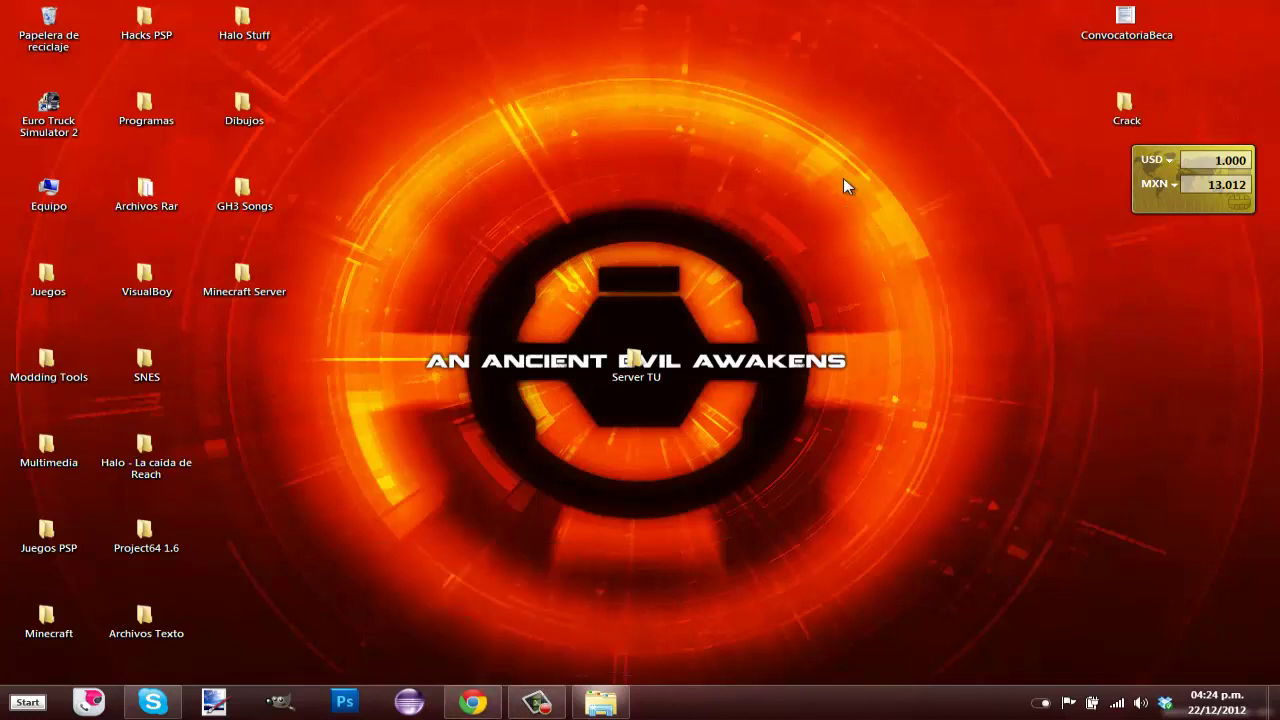
drag(675, 356, 146, 25)
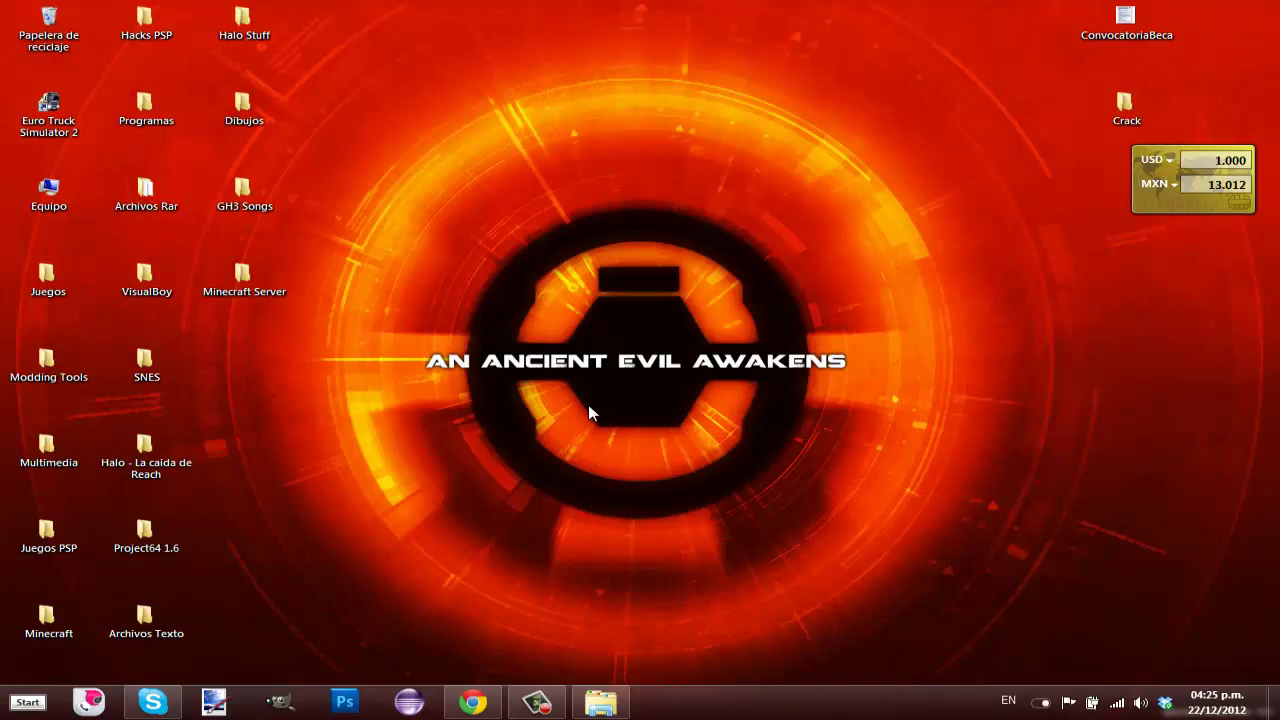
drag(504, 344, 498, 409)
click(555, 708)
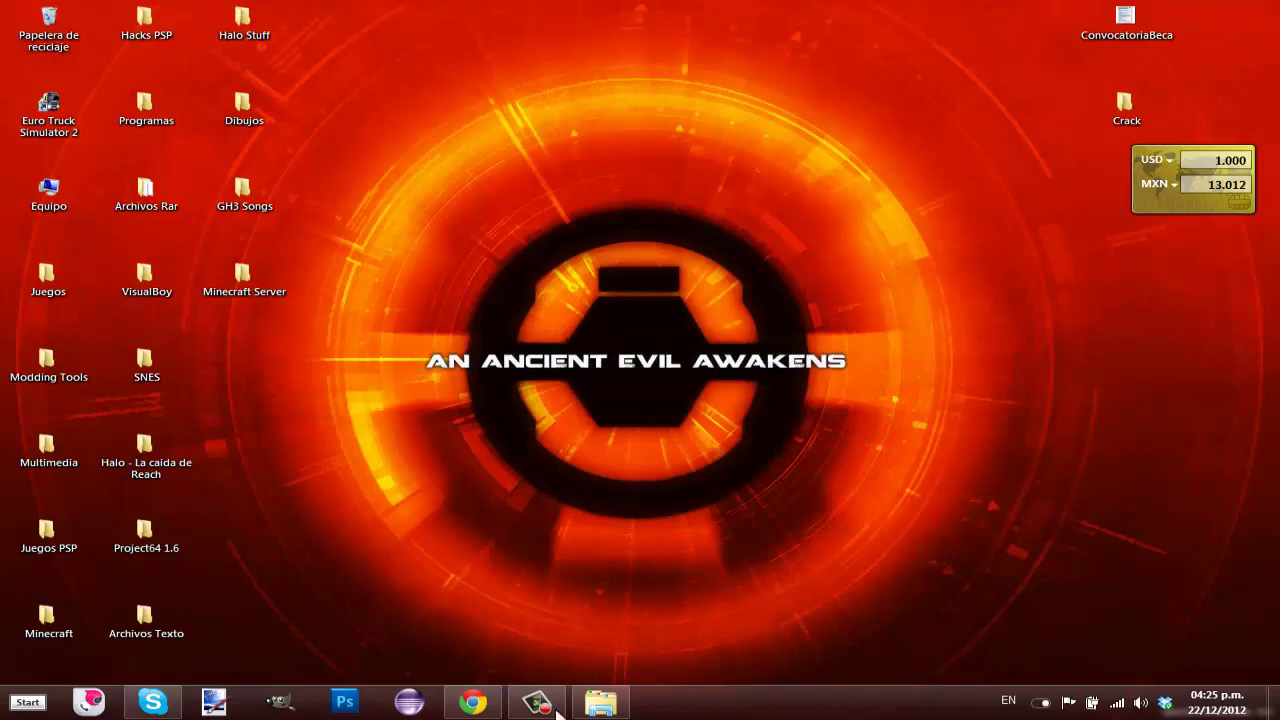